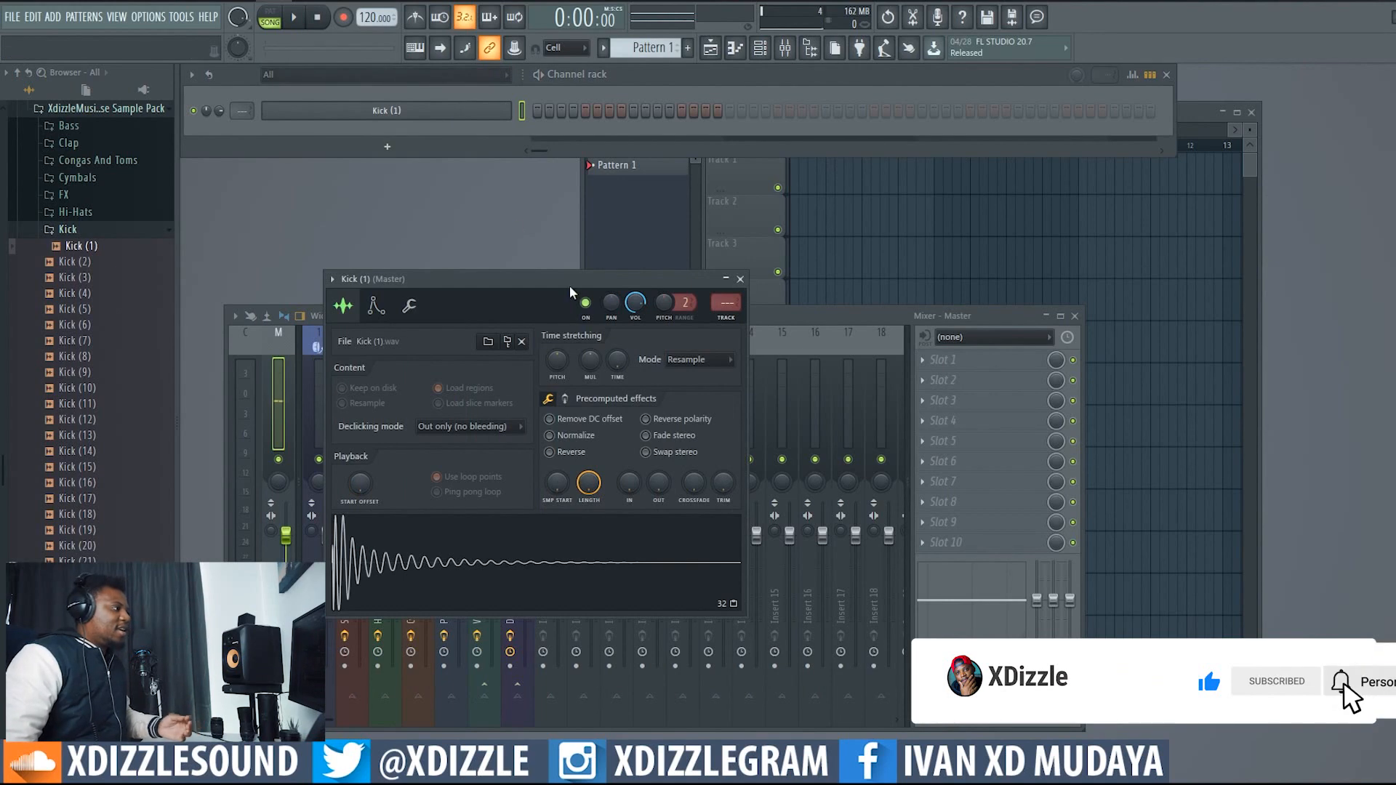
# Fill the Kick (1) channel on every 4th step and audition the beat in pattern mode.
pyautogui.moveTo(557, 279); pyautogui.dragTo(685, 168)
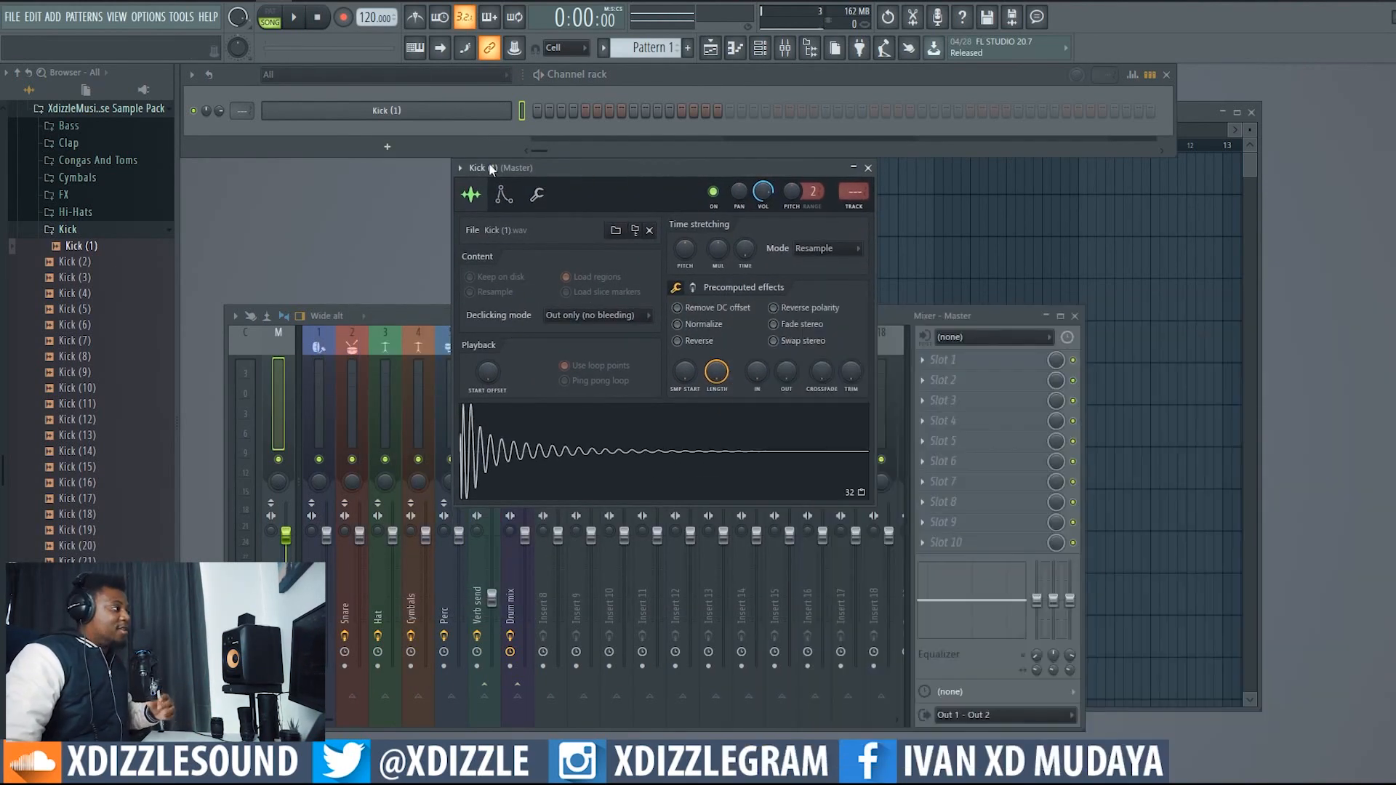
pyautogui.rightClick(488, 113)
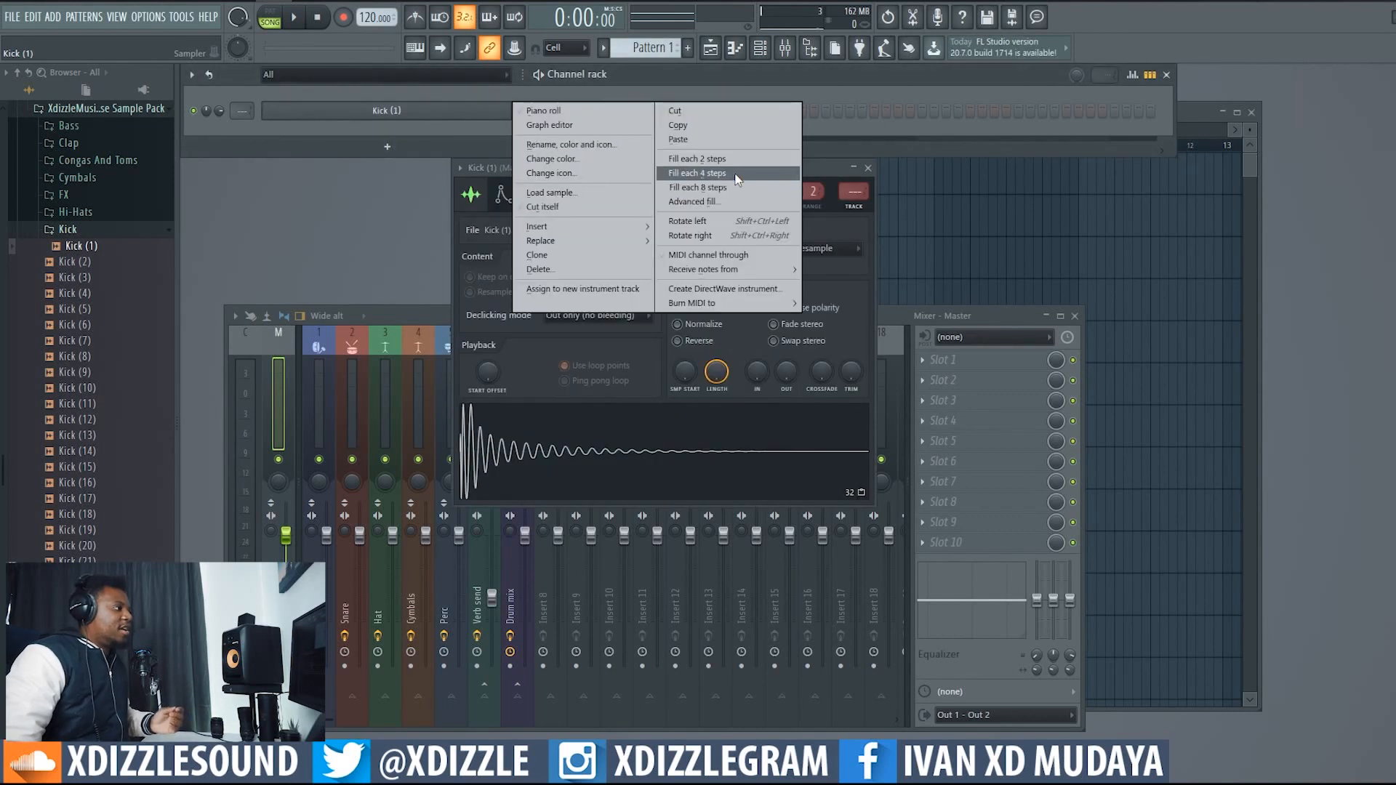
pyautogui.click(698, 173)
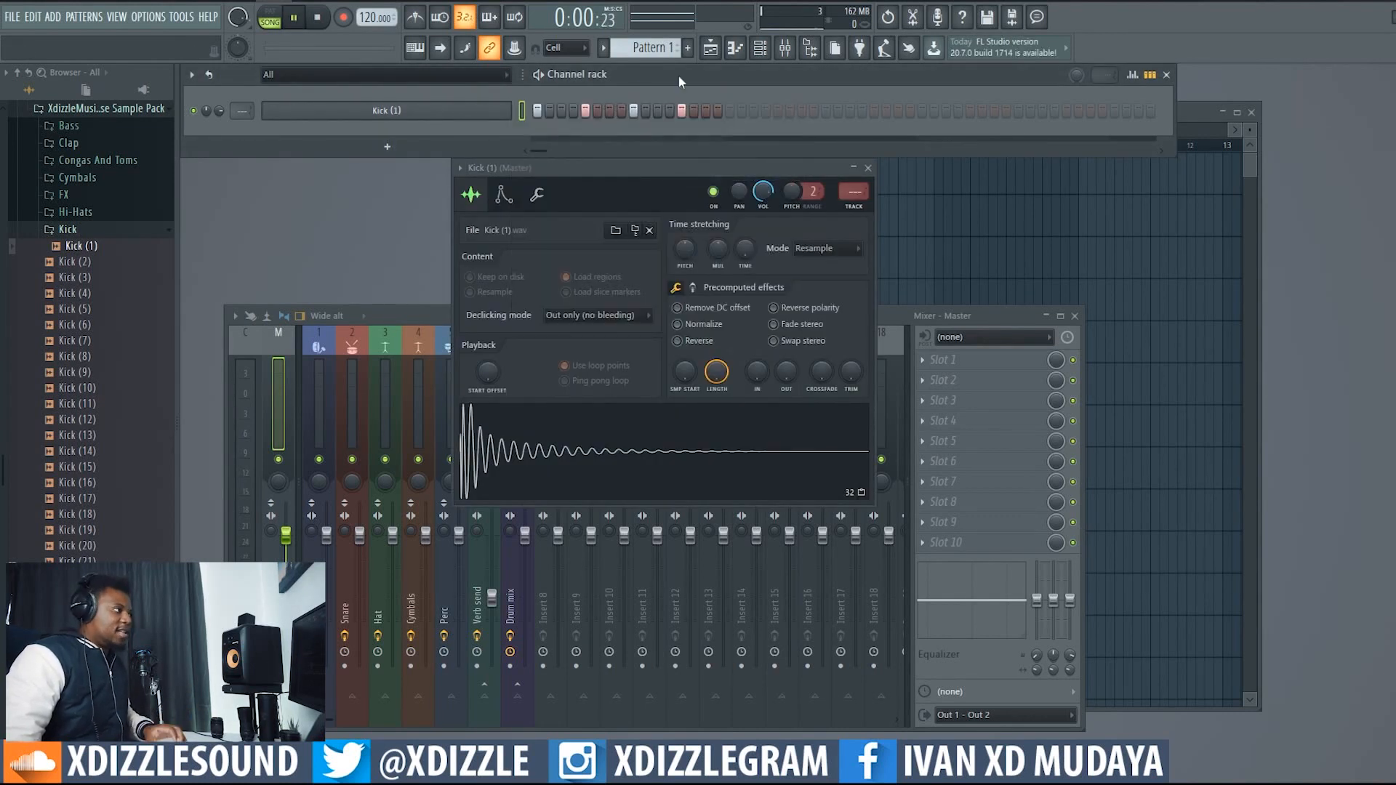
pyautogui.click(270, 19)
pyautogui.press('space')
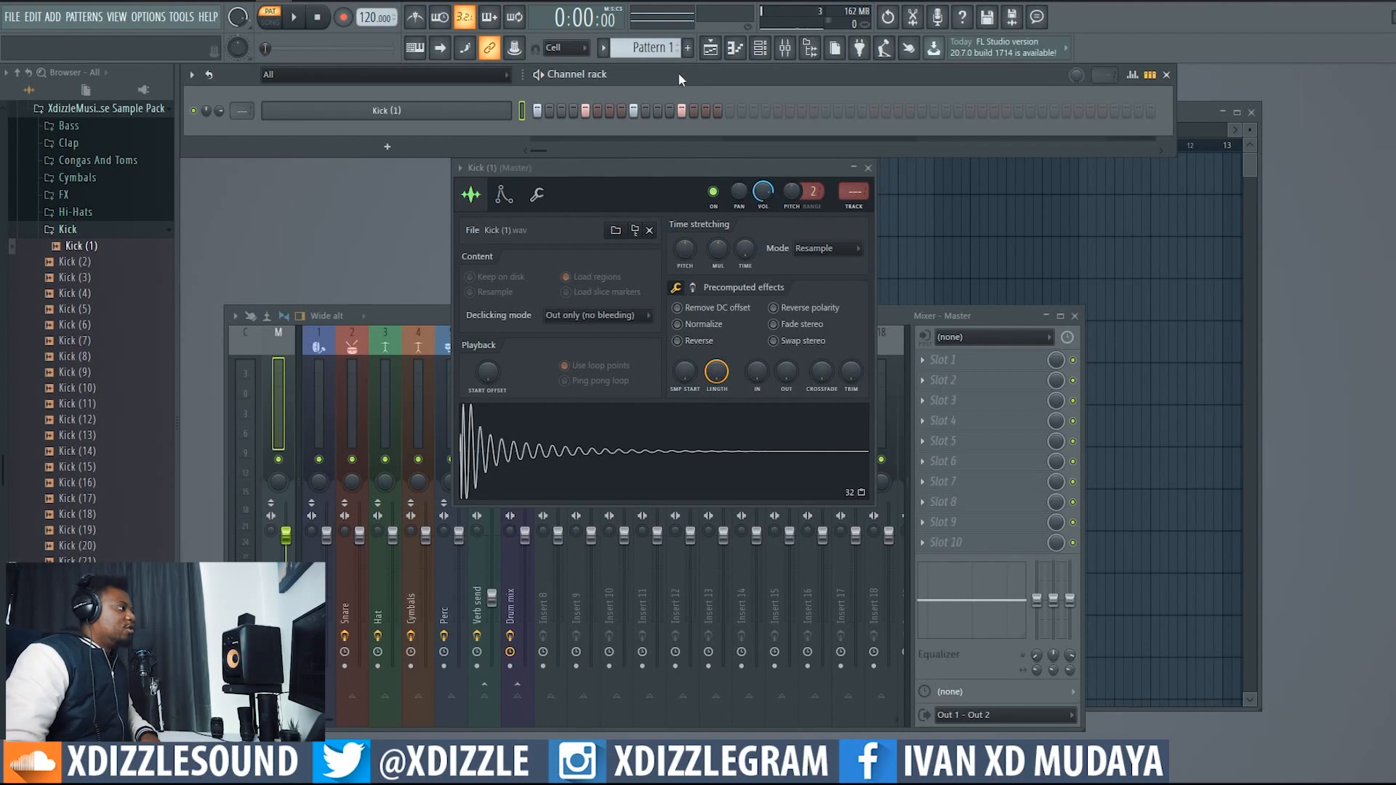
# Show the second page of precomputed effects for the Kick (1) sample and enable Clip for its Boost.
pyautogui.click(473, 113)
pyautogui.click(473, 112)
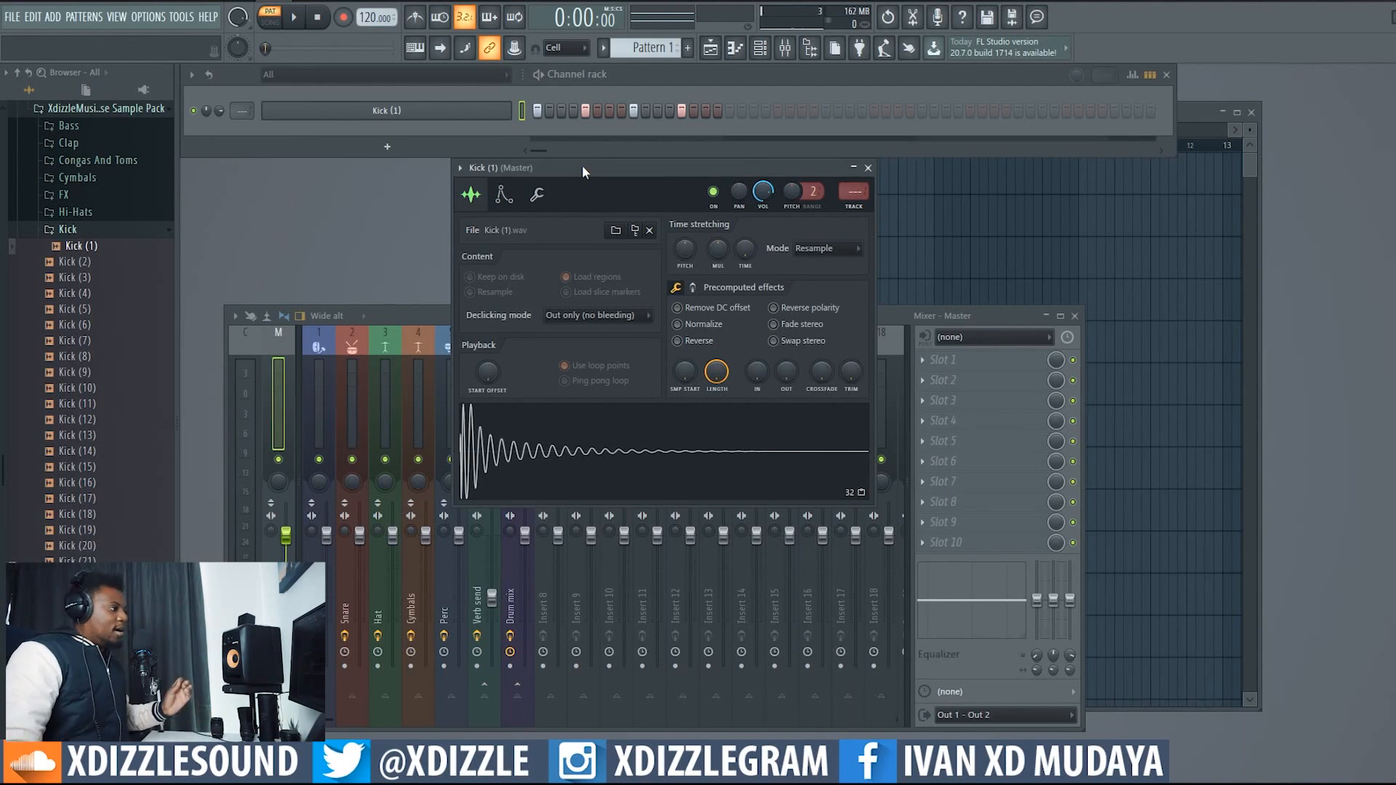
pyautogui.moveTo(598, 170); pyautogui.dragTo(585, 170)
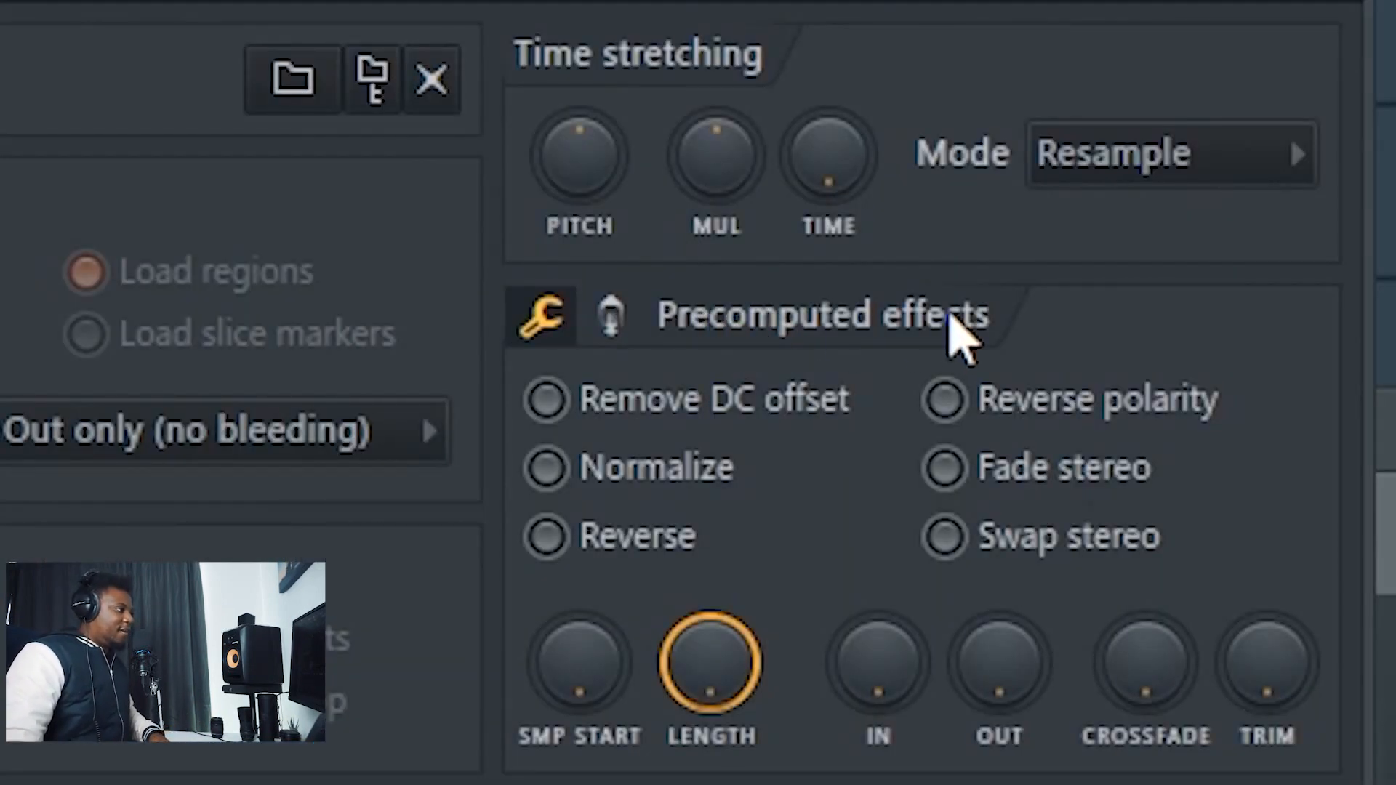
pyautogui.click(612, 320)
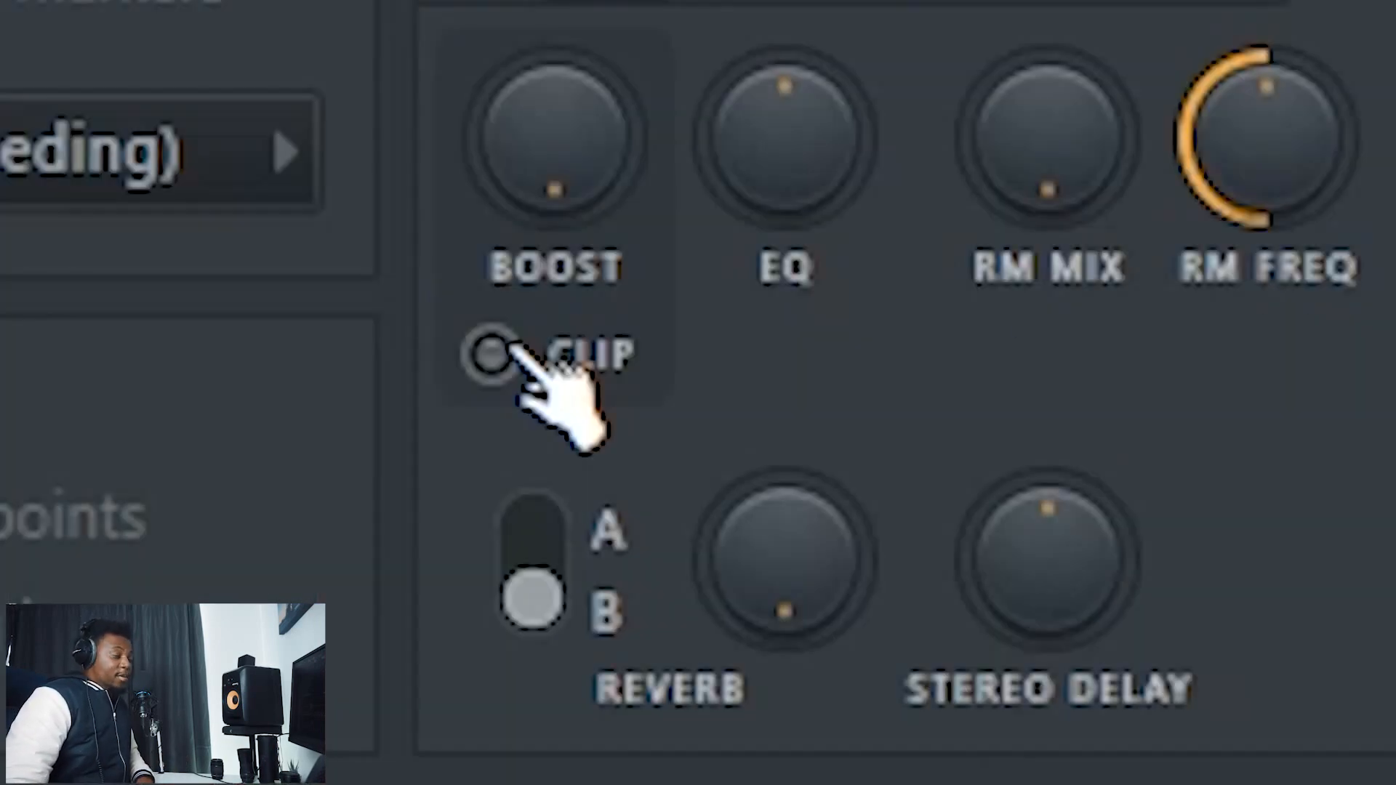
pyautogui.click(902, 358)
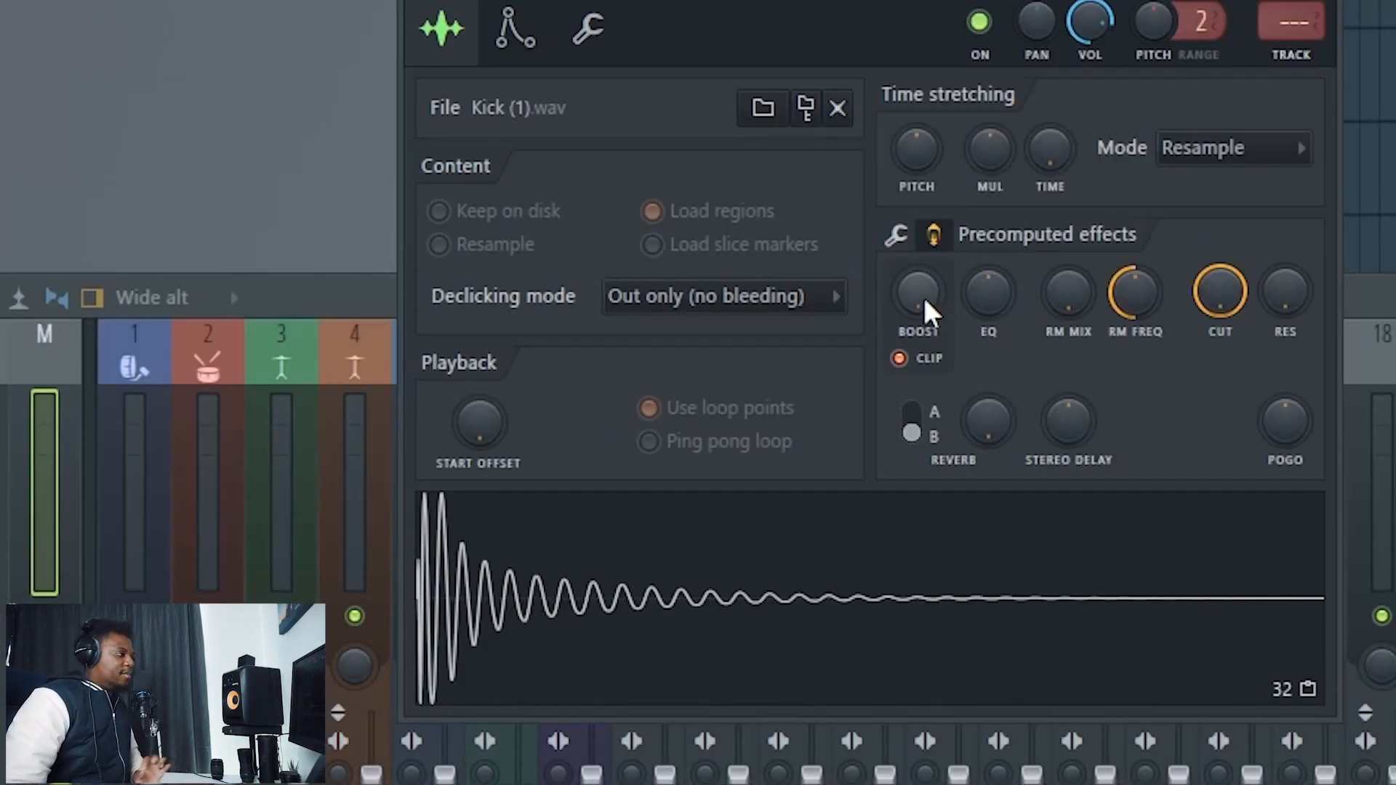
# Try different Boost amounts on the kick while the pattern plays, settling on a low setting.
pyautogui.moveTo(925, 309)
pyautogui.mouseDown()
pyautogui.moveTo(925, 252)
pyautogui.moveTo(918, 320)
pyautogui.moveTo(918, 283)
pyautogui.mouseUp()
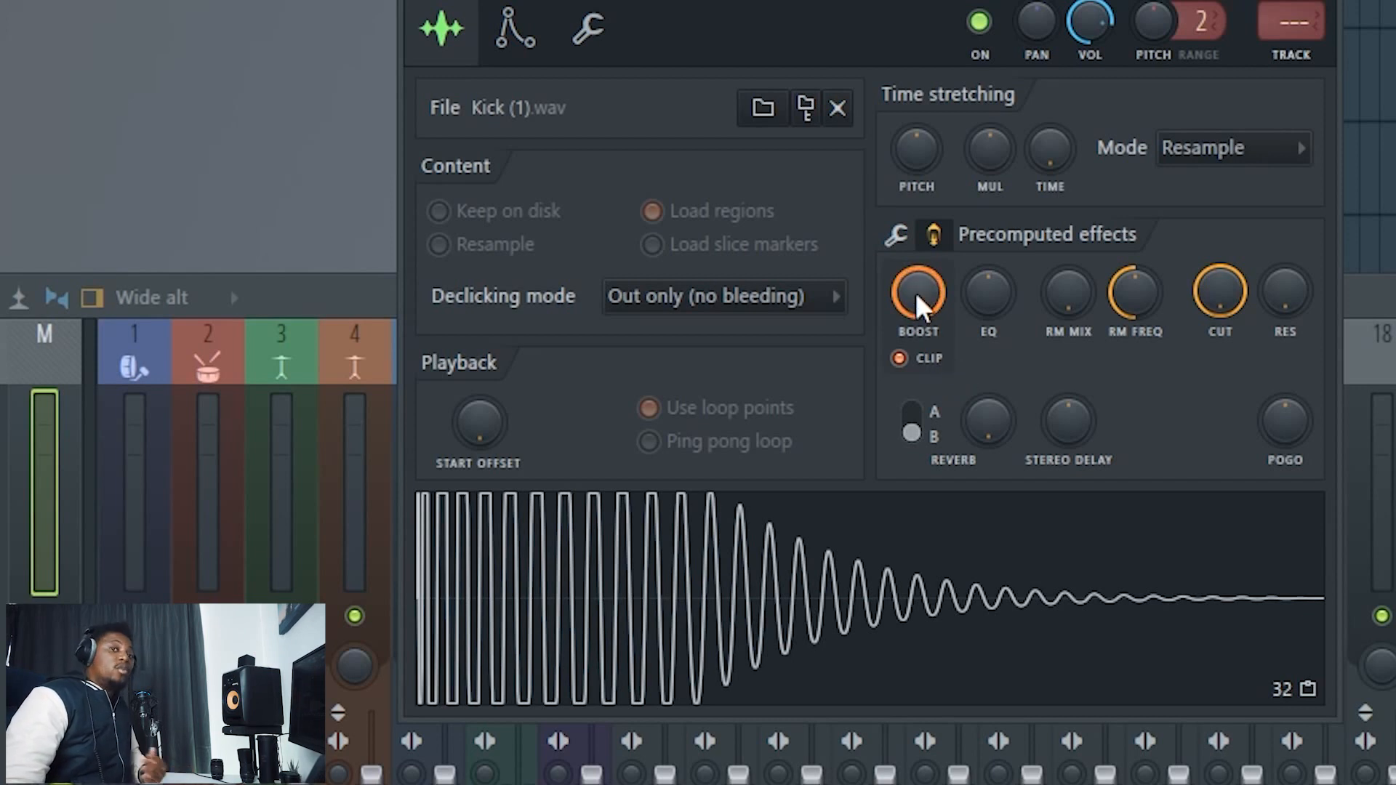
pyautogui.moveTo(915, 292); pyautogui.dragTo(914, 349)
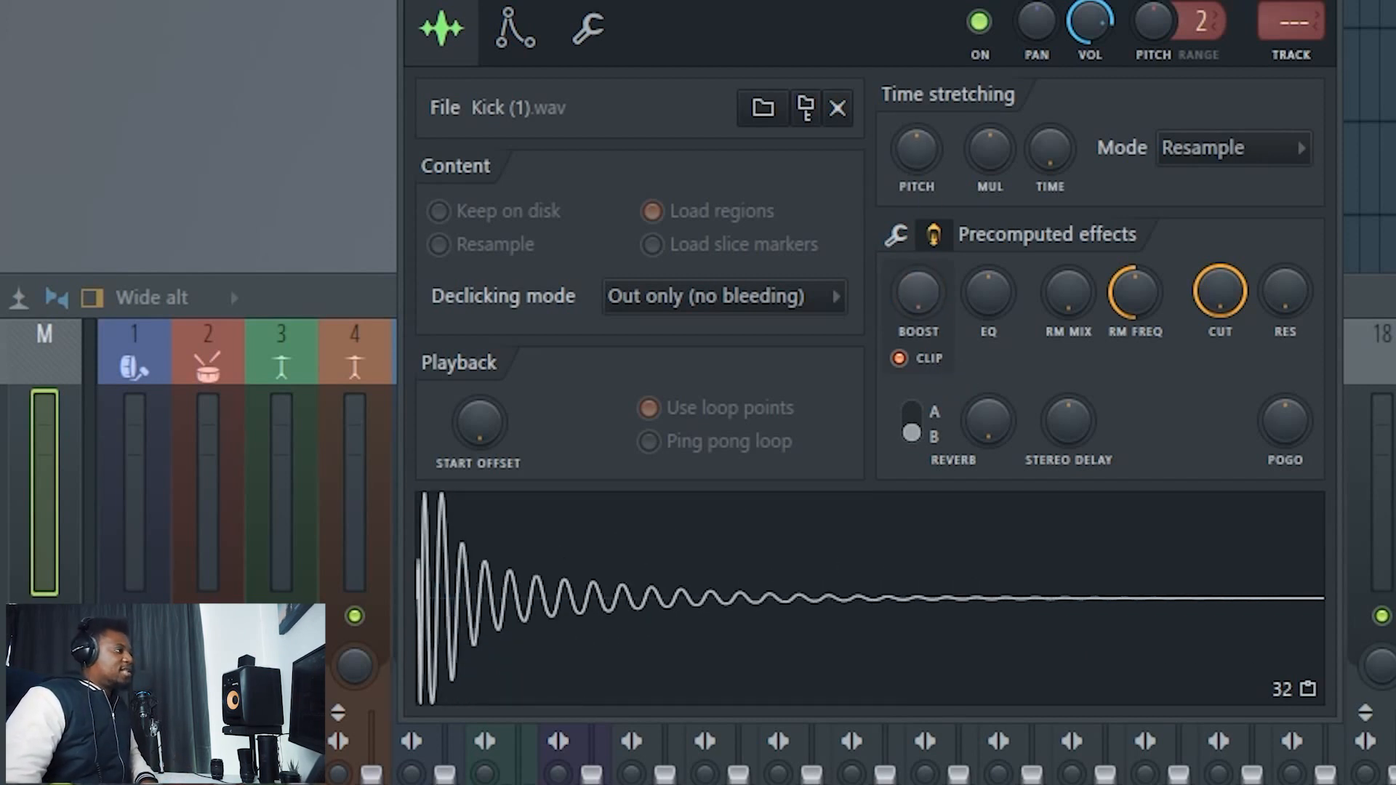
pyautogui.press('space')
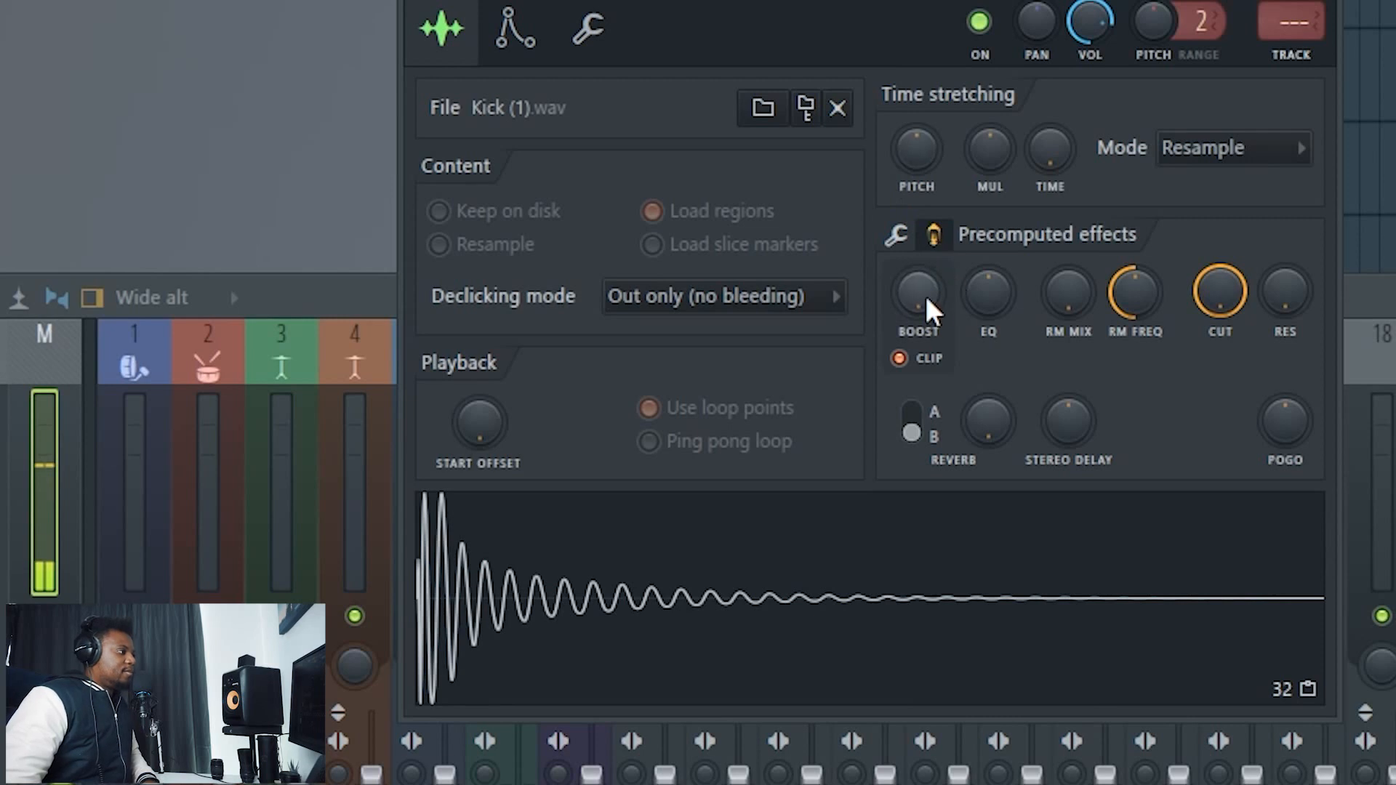
pyautogui.moveTo(923, 294); pyautogui.dragTo(923, 271)
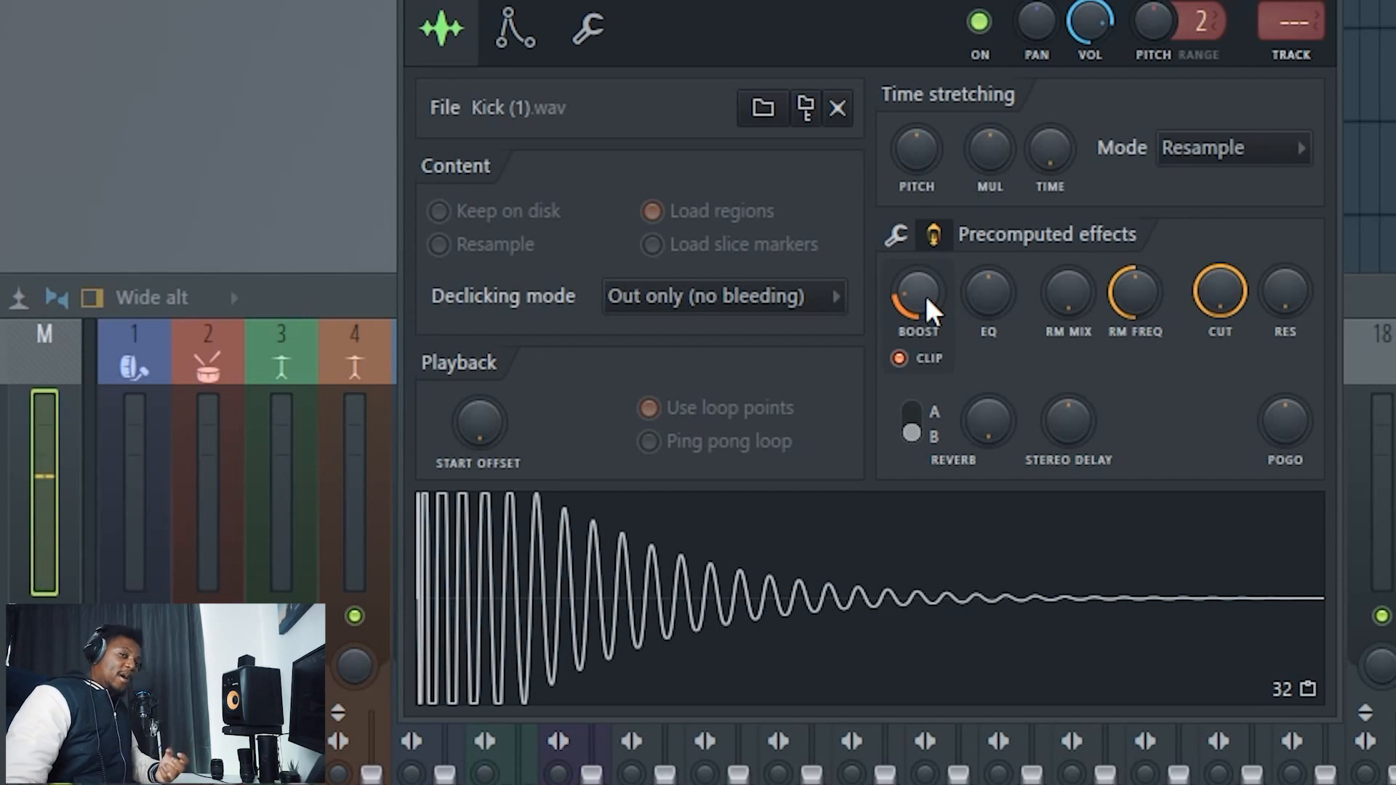
pyautogui.moveTo(917, 292); pyautogui.dragTo(919, 305)
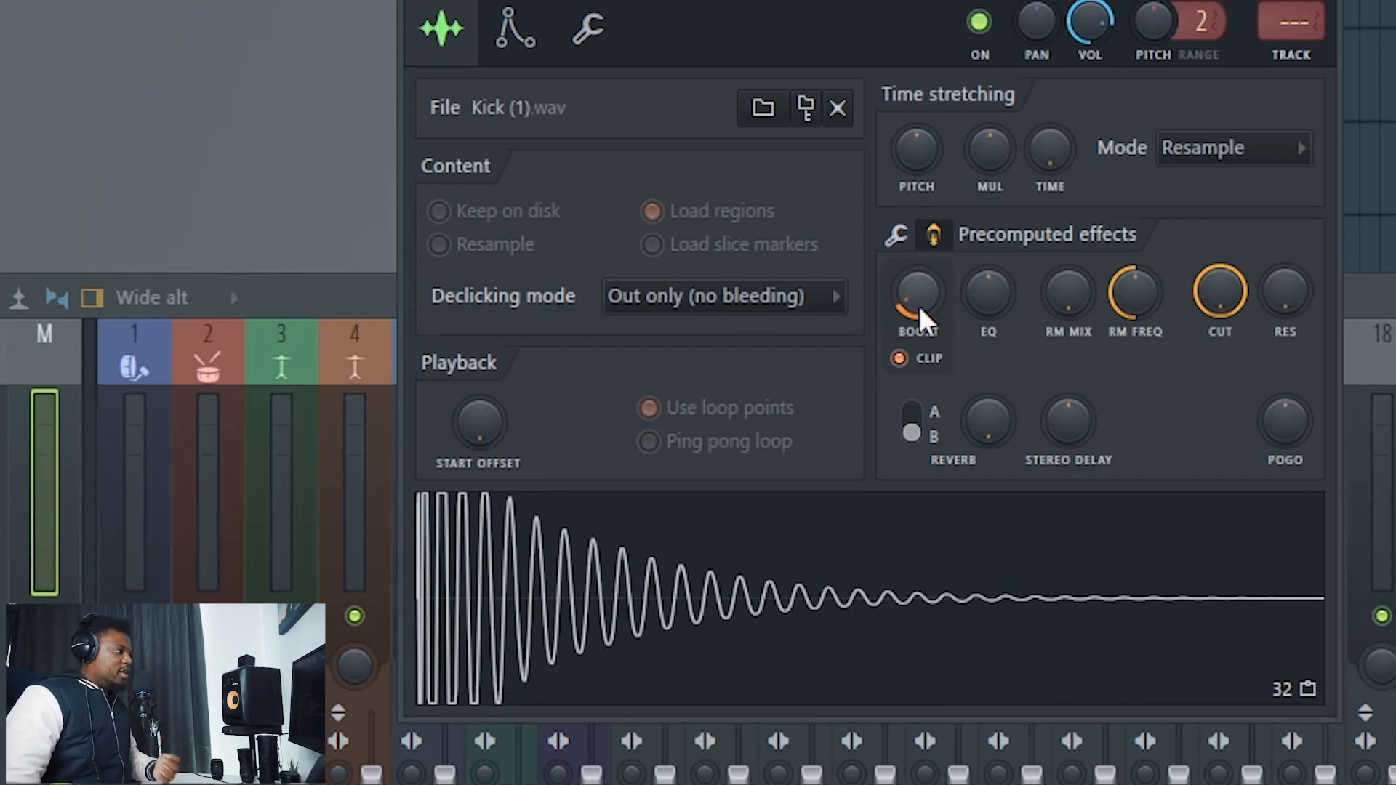
pyautogui.moveTo(918, 306); pyautogui.dragTo(919, 288)
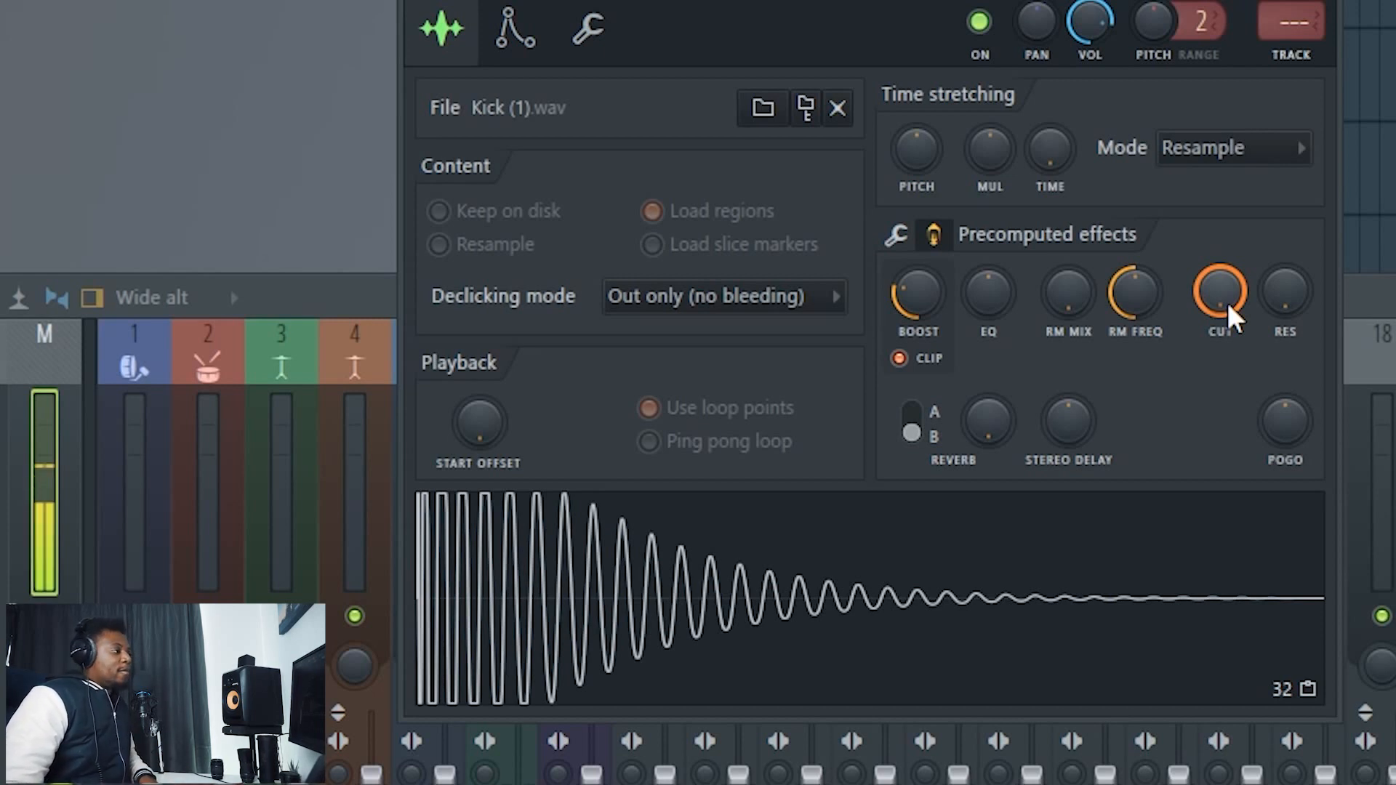
pyautogui.moveTo(928, 289); pyautogui.dragTo(934, 316)
# Sweep the kick's Cut filter while listening to the pattern and set it to about half.
pyautogui.moveTo(1206, 323); pyautogui.dragTo(1236, 309)
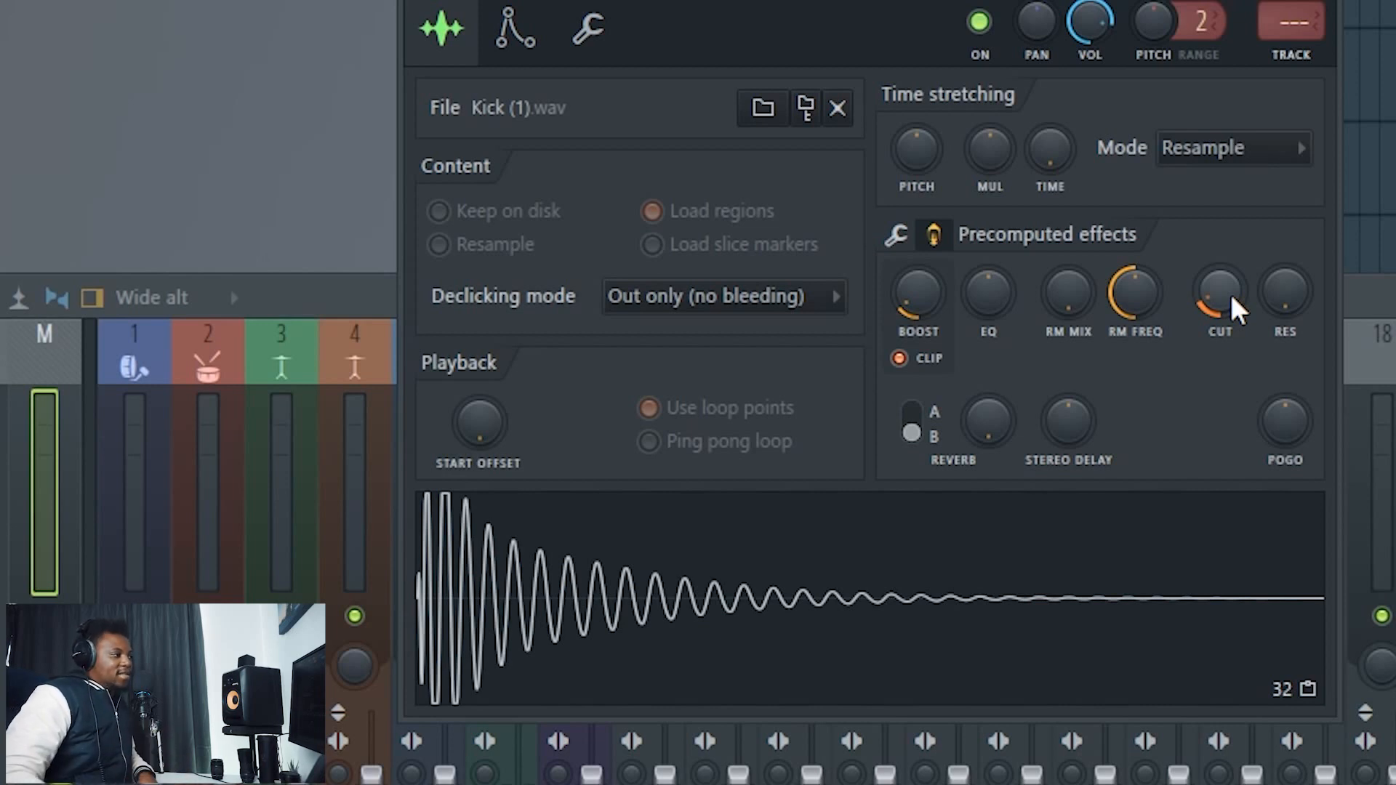
pyautogui.press('space')
pyautogui.moveTo(1227, 306); pyautogui.dragTo(1225, 299)
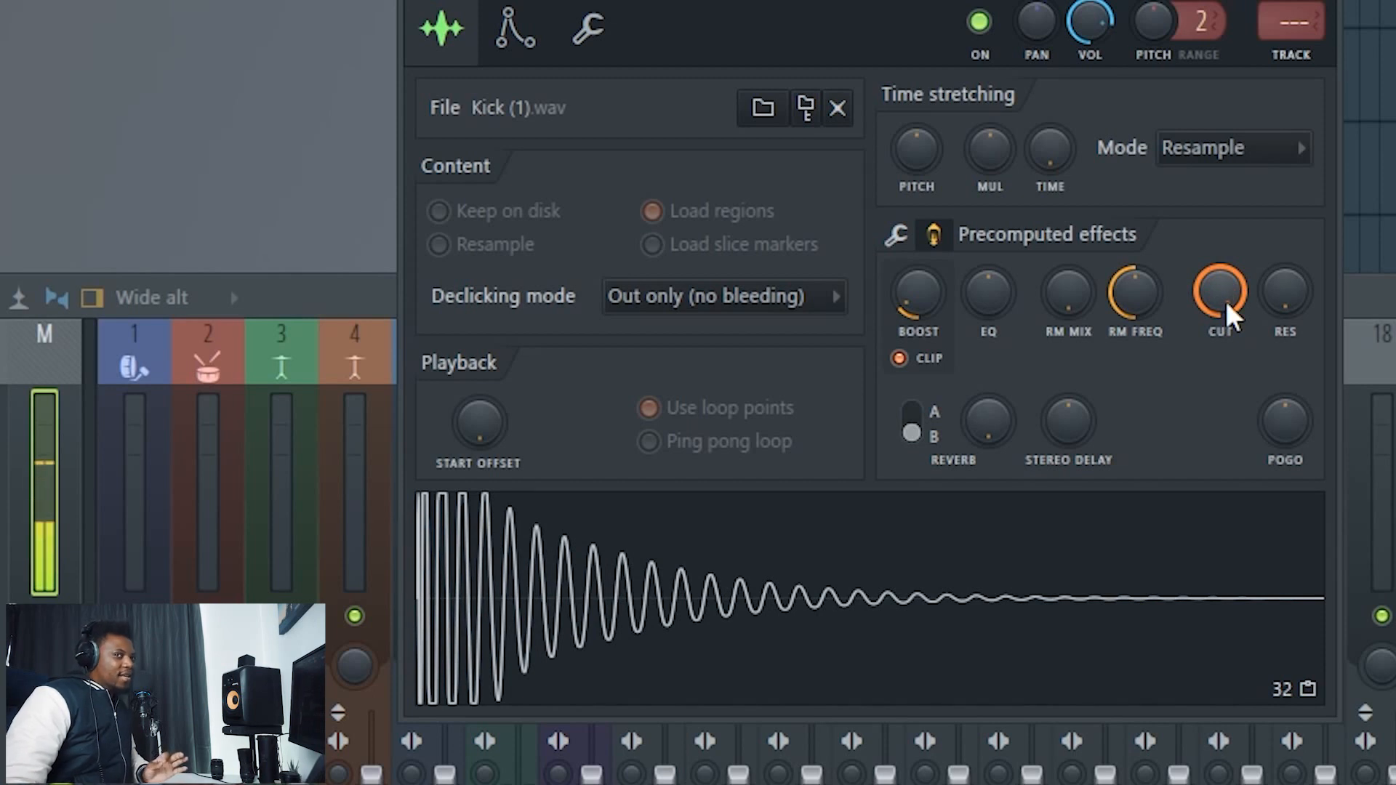
pyautogui.moveTo(1224, 300); pyautogui.dragTo(1224, 341)
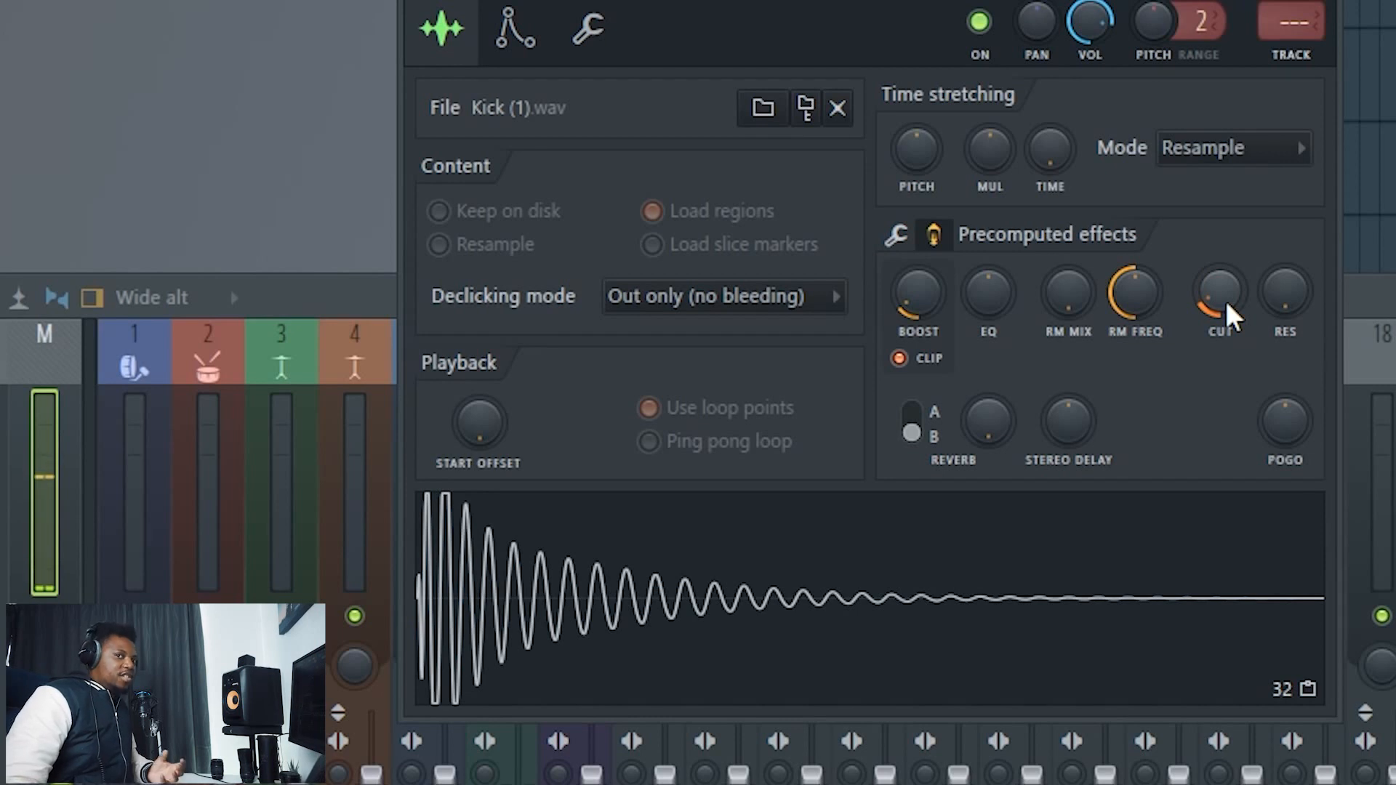
pyautogui.moveTo(1225, 302); pyautogui.dragTo(1226, 262)
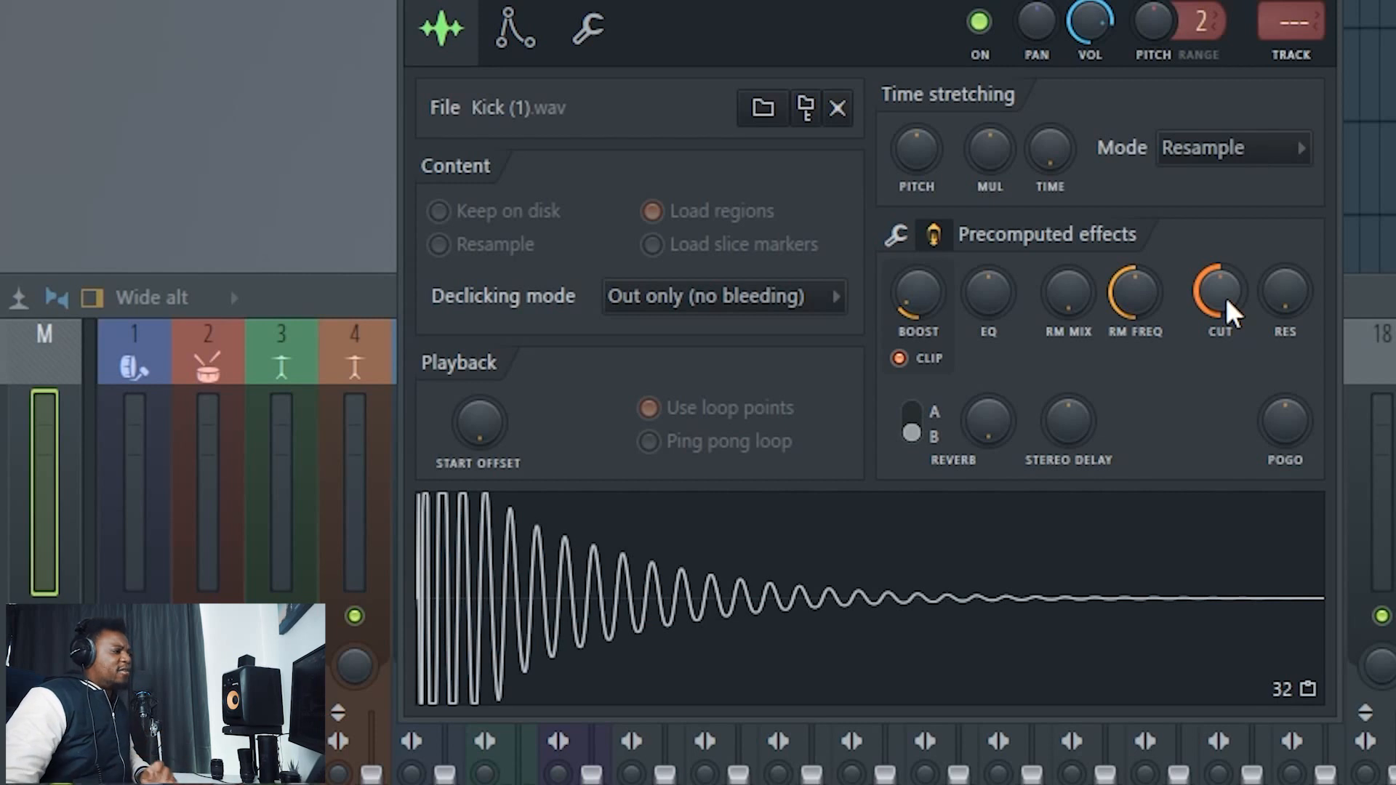
# Raise the kick's EQ above centre and set Pogo slightly below centre, fine-tuning Cut to match.
pyautogui.moveTo(993, 297); pyautogui.dragTo(993, 265)
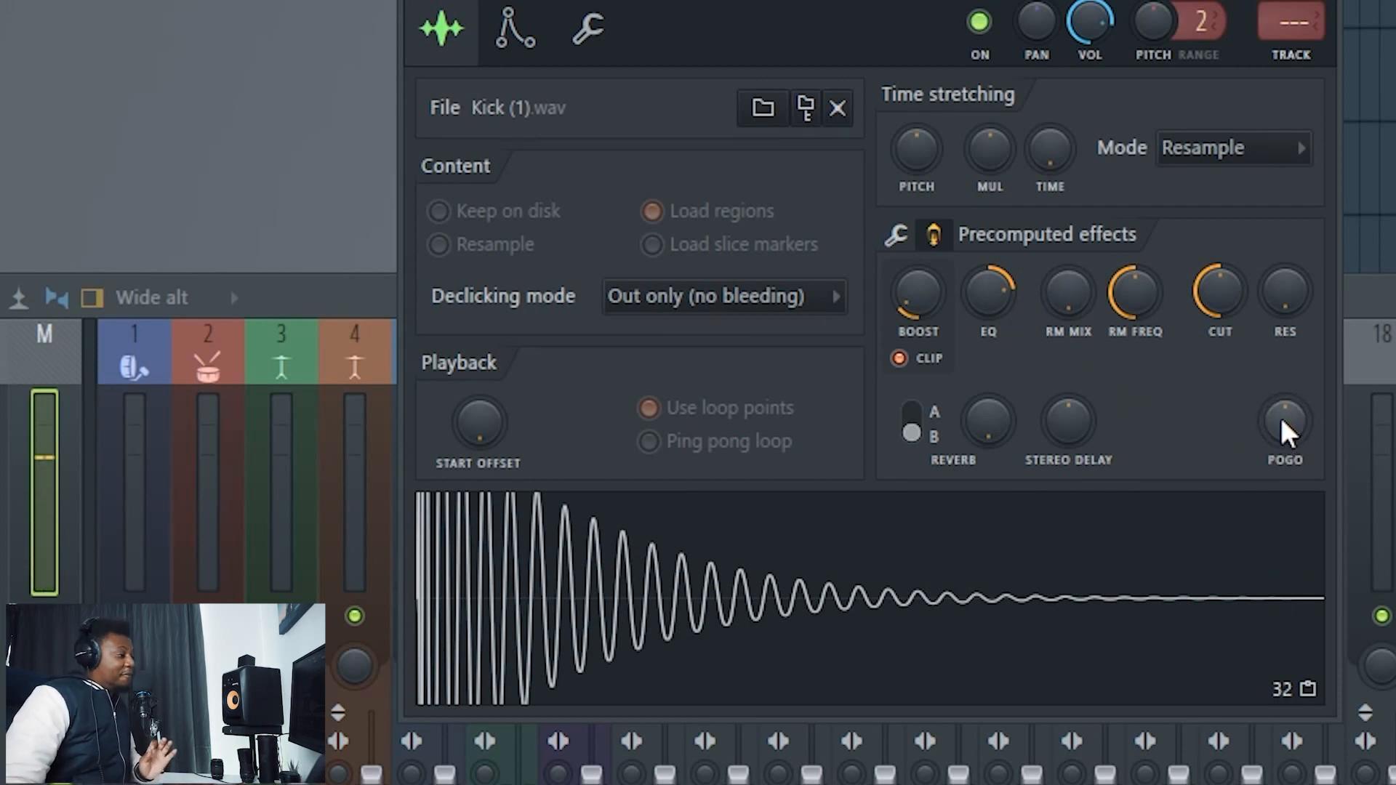
pyautogui.moveTo(1280, 418)
pyautogui.mouseDown()
pyautogui.moveTo(1287, 449)
pyautogui.moveTo(1284, 422)
pyautogui.mouseUp()
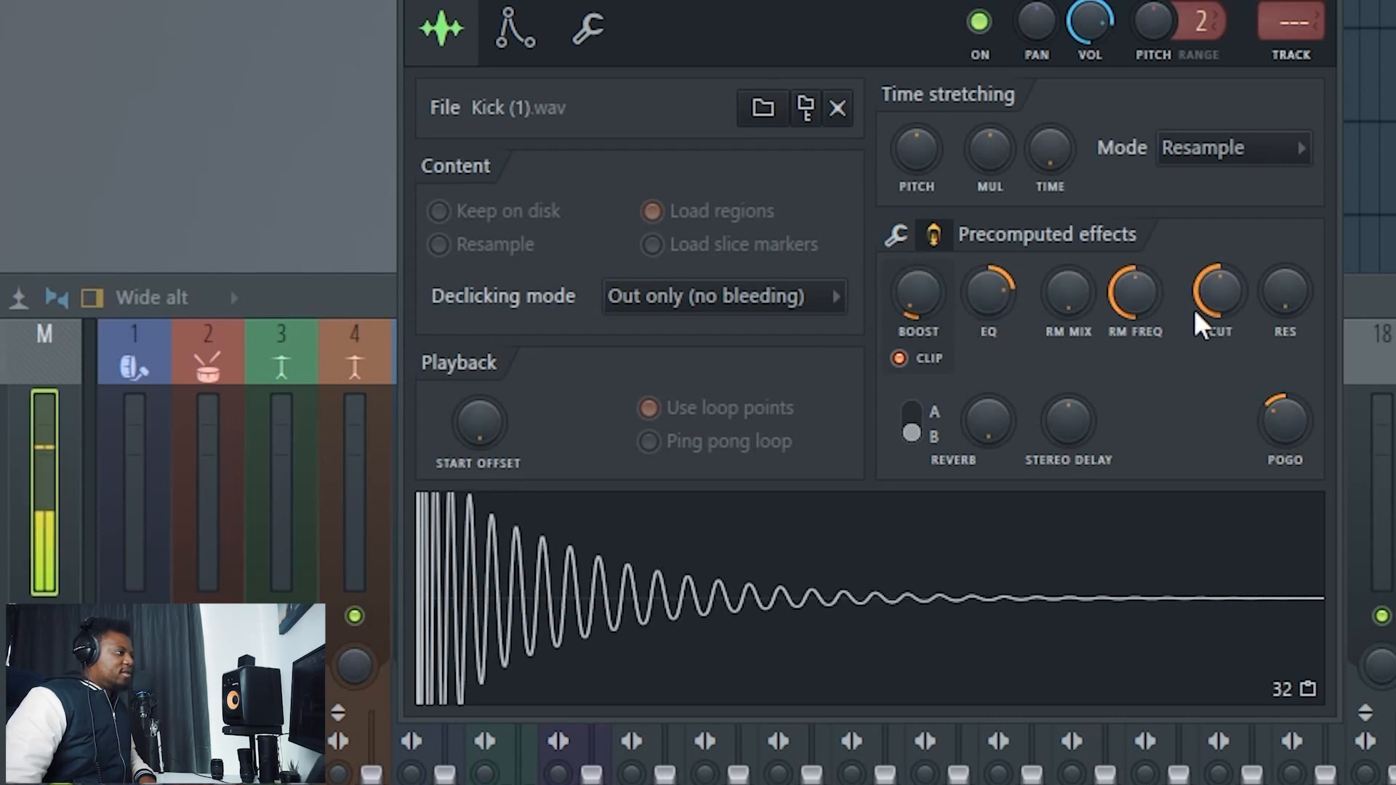
pyautogui.moveTo(1216, 299)
pyautogui.mouseDown()
pyautogui.moveTo(1216, 316)
pyautogui.moveTo(1216, 286)
pyautogui.mouseUp()
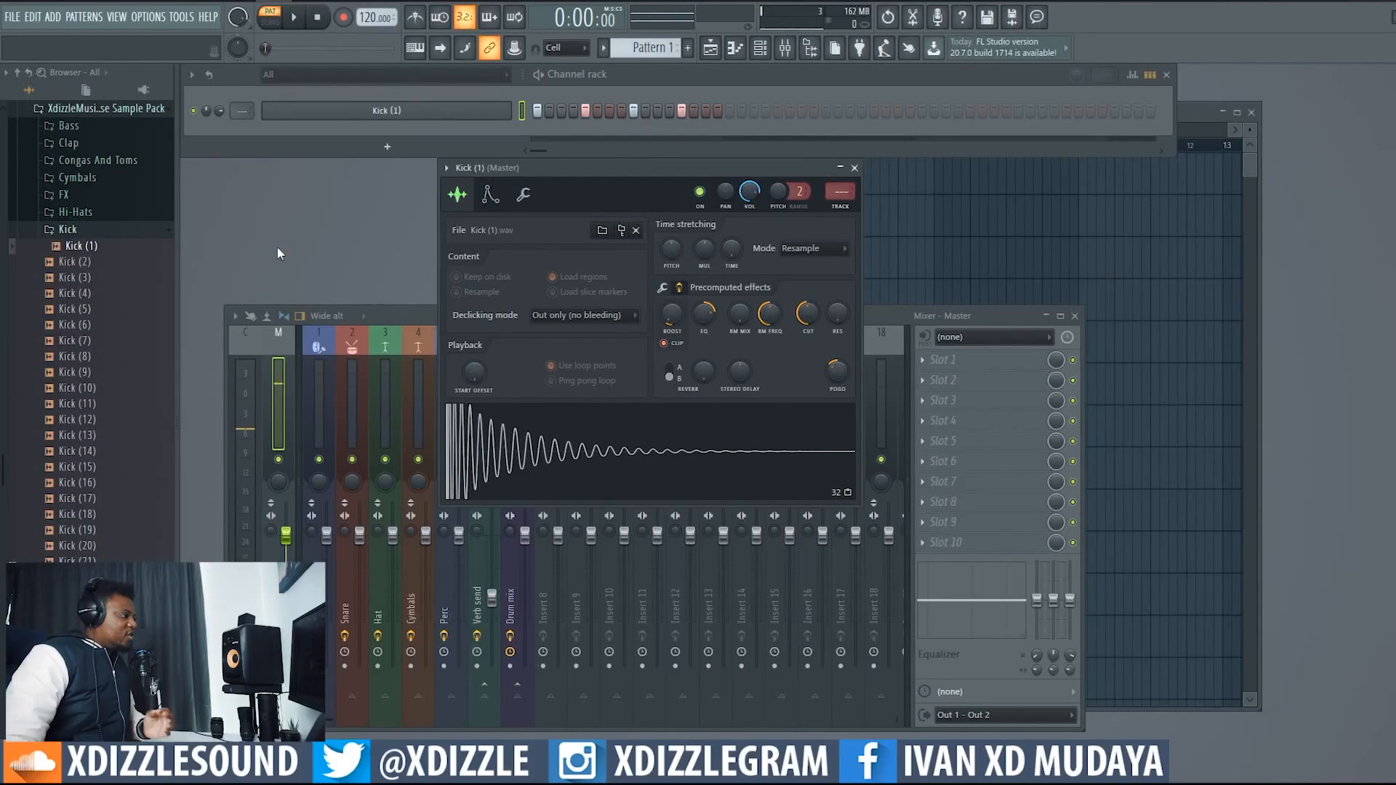
# Preview the original Kick (1) sample and play the pattern to compare it with the processed kick.
pyautogui.click(102, 246)
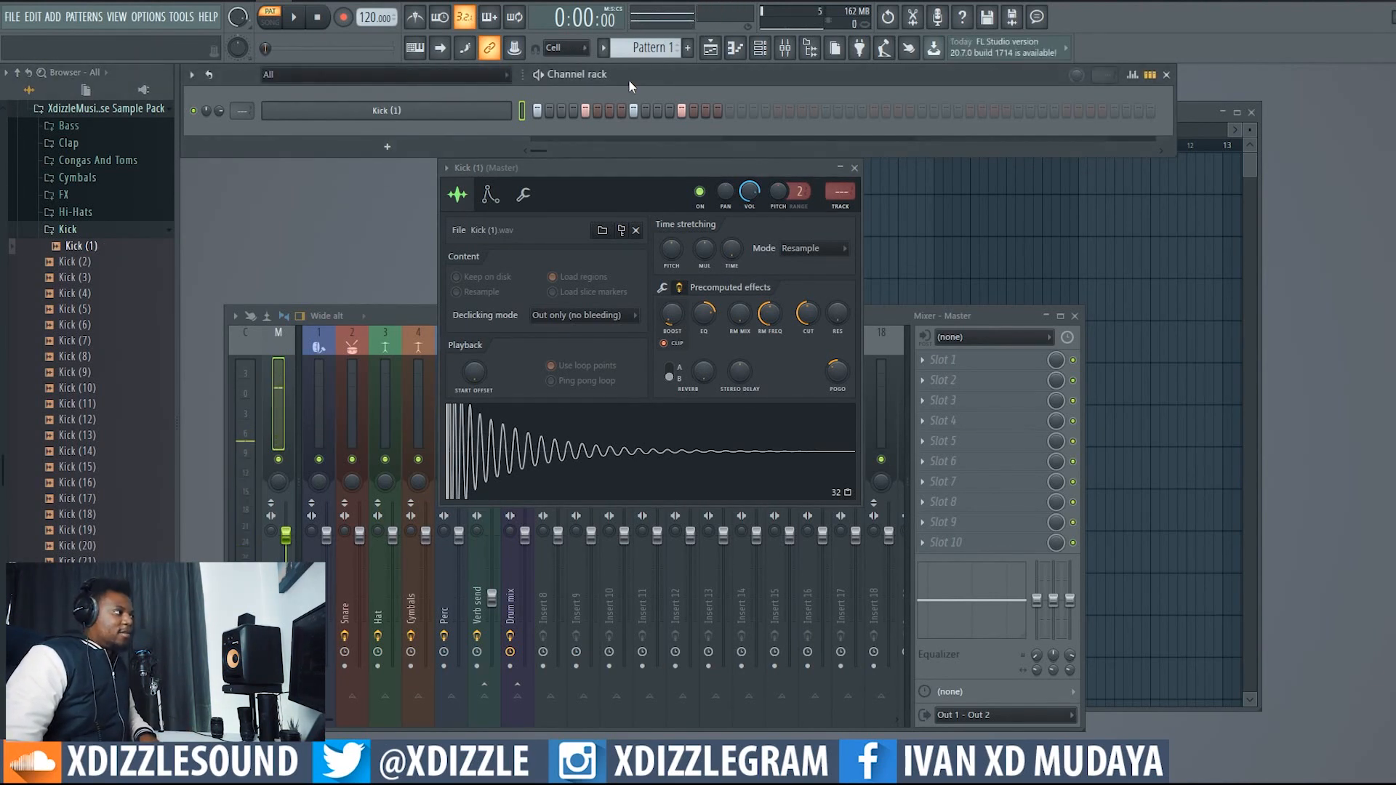
pyautogui.press('space')
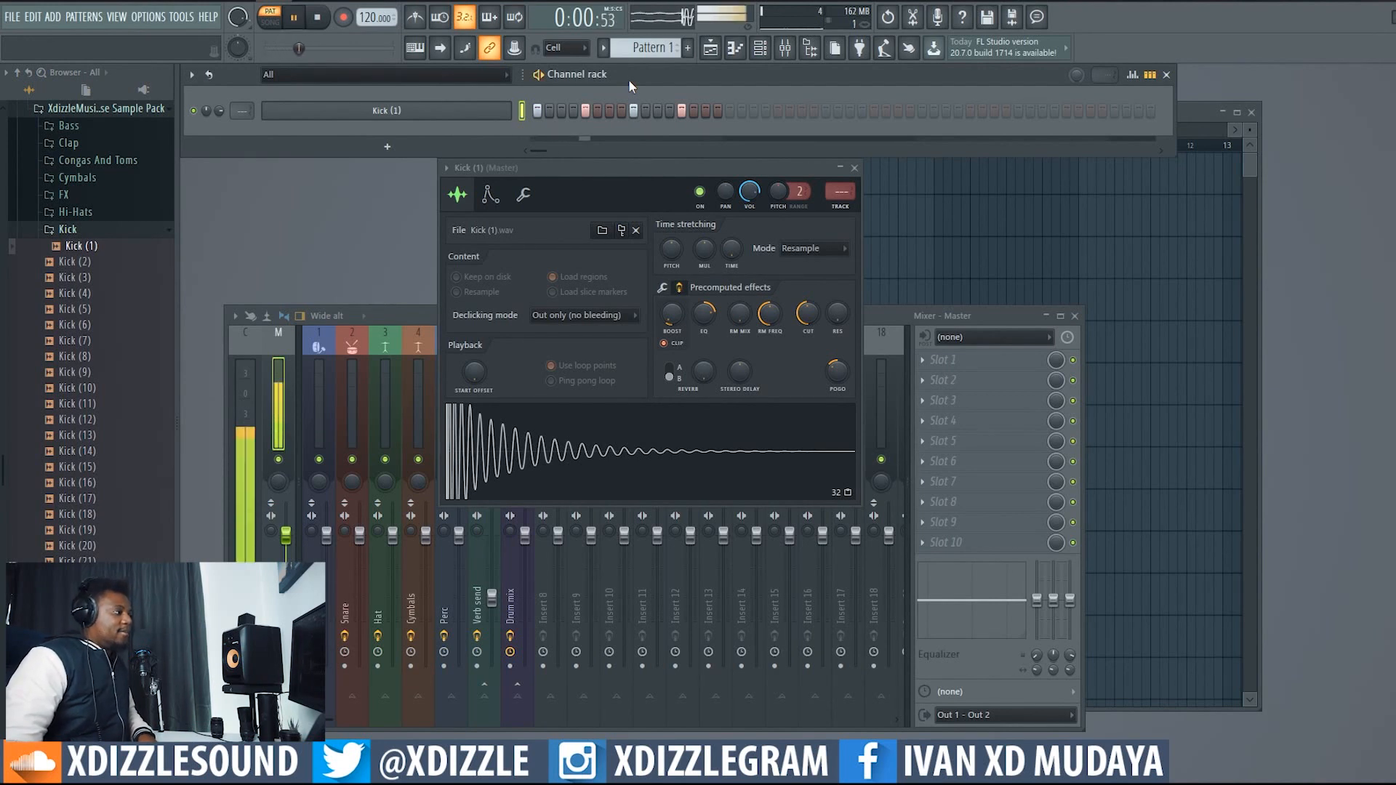
pyautogui.press('space')
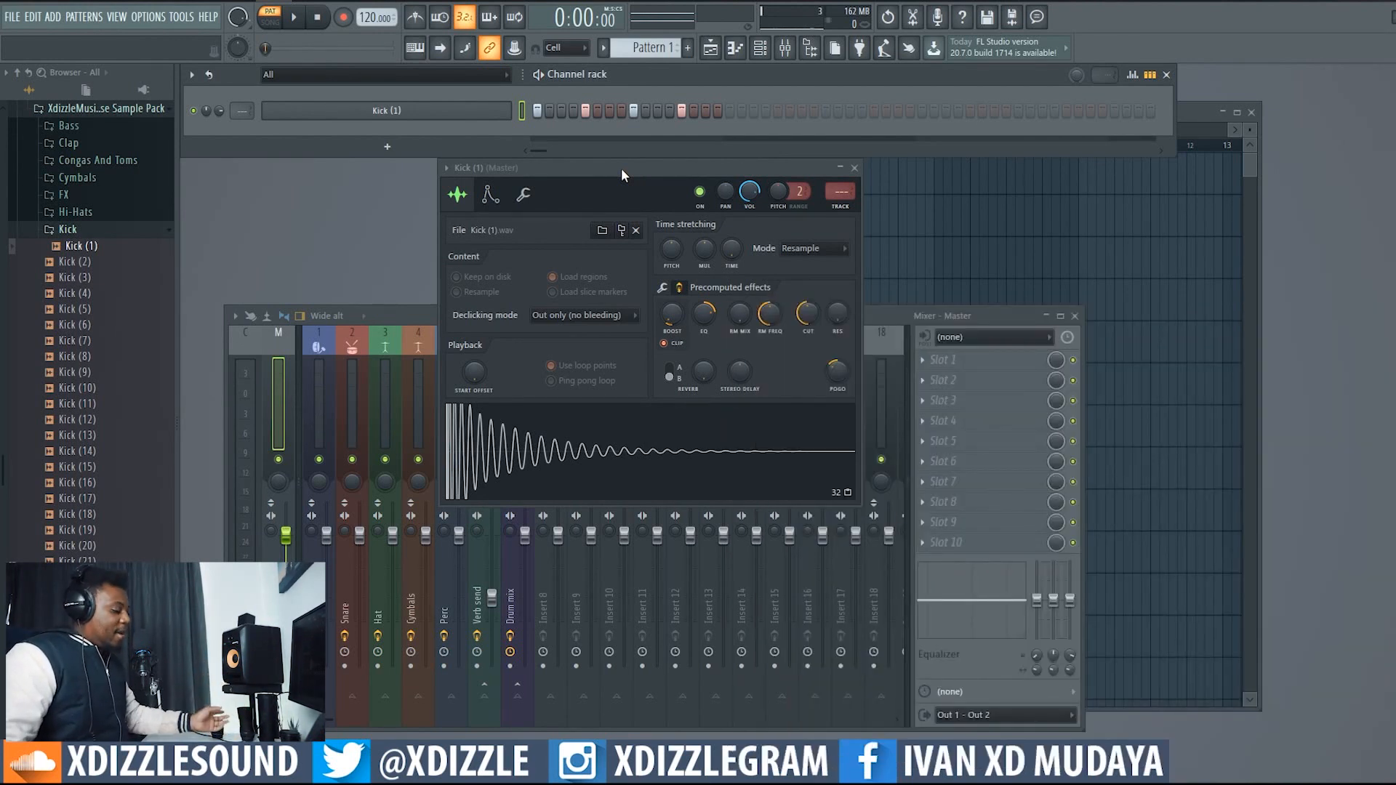
# Audition samples in the Hi-Hats folder and add Hi-Hat (5) as a new channel below the kick.
pyautogui.click(87, 213)
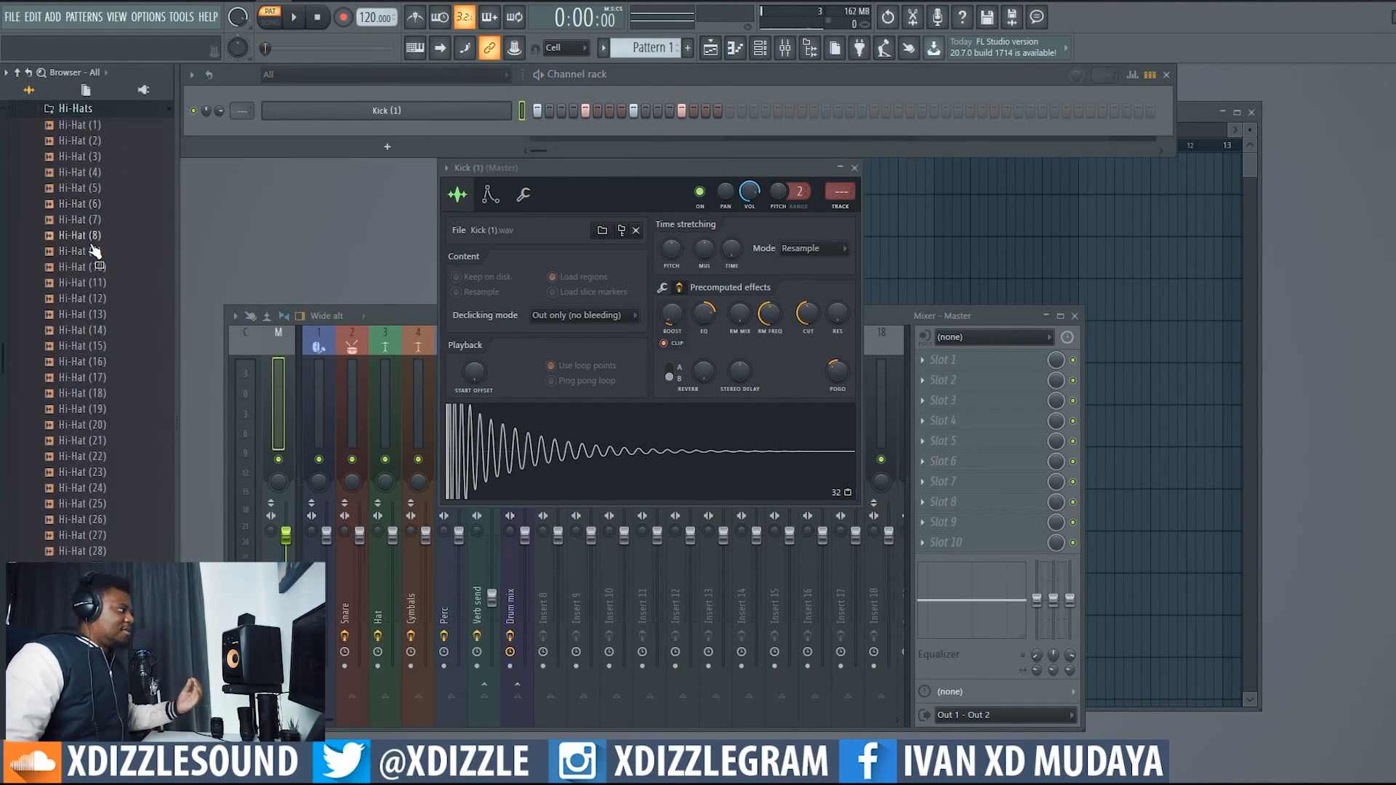
pyautogui.click(110, 219)
pyautogui.click(110, 216)
pyautogui.click(109, 206)
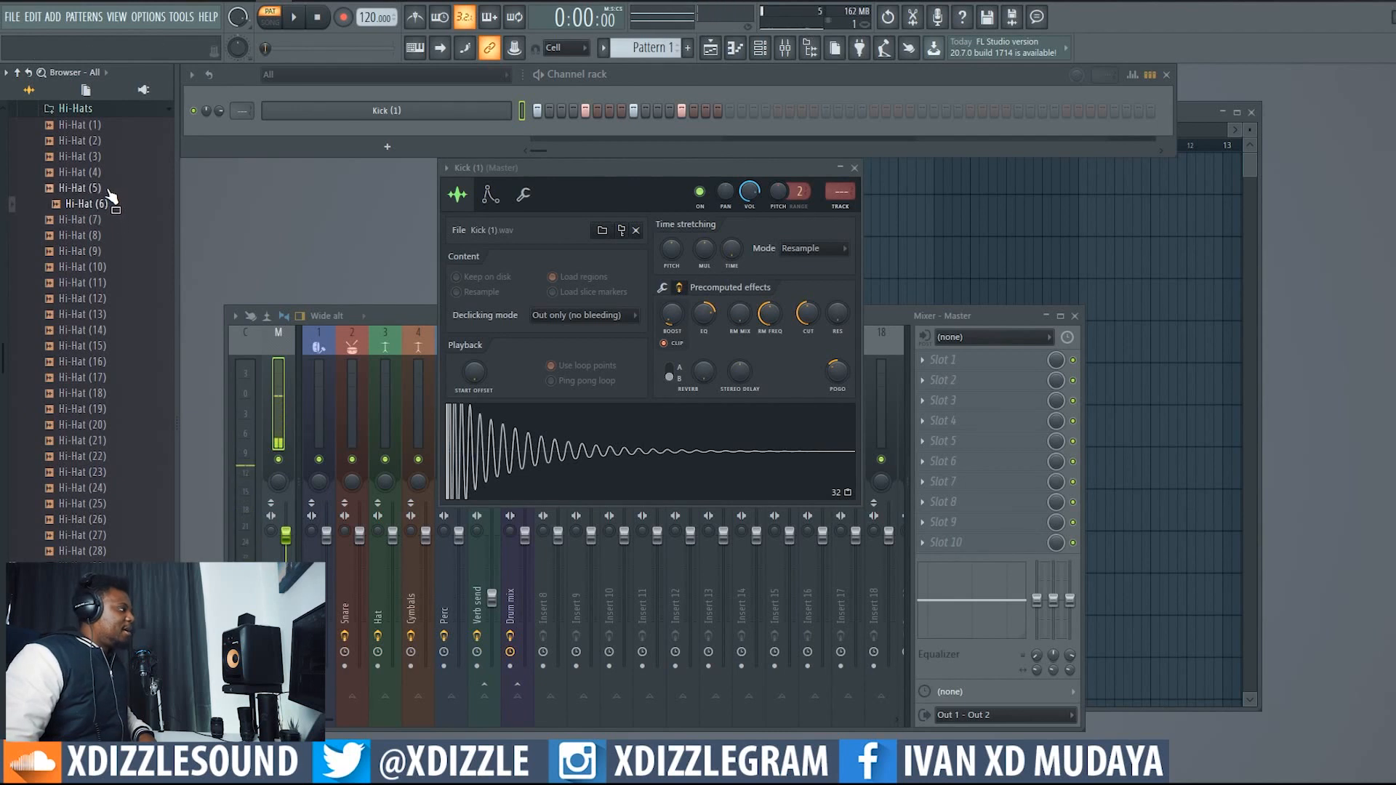
pyautogui.click(107, 191)
pyautogui.moveTo(109, 195); pyautogui.dragTo(444, 129)
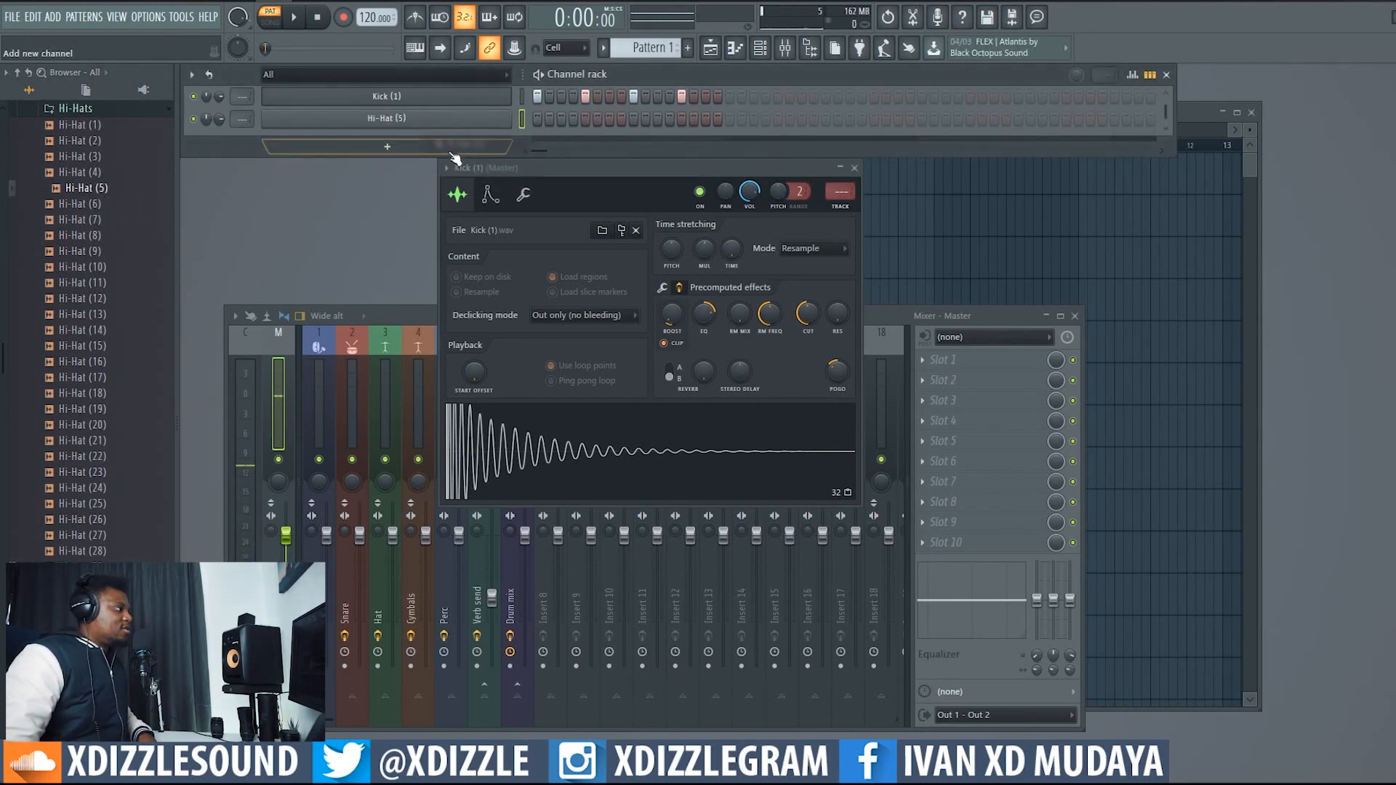
# Enlarge the channel rack, fill all 16 steps of the Hi-Hat (5) channel and play the pattern.
pyautogui.moveTo(572, 155); pyautogui.dragTo(571, 176)
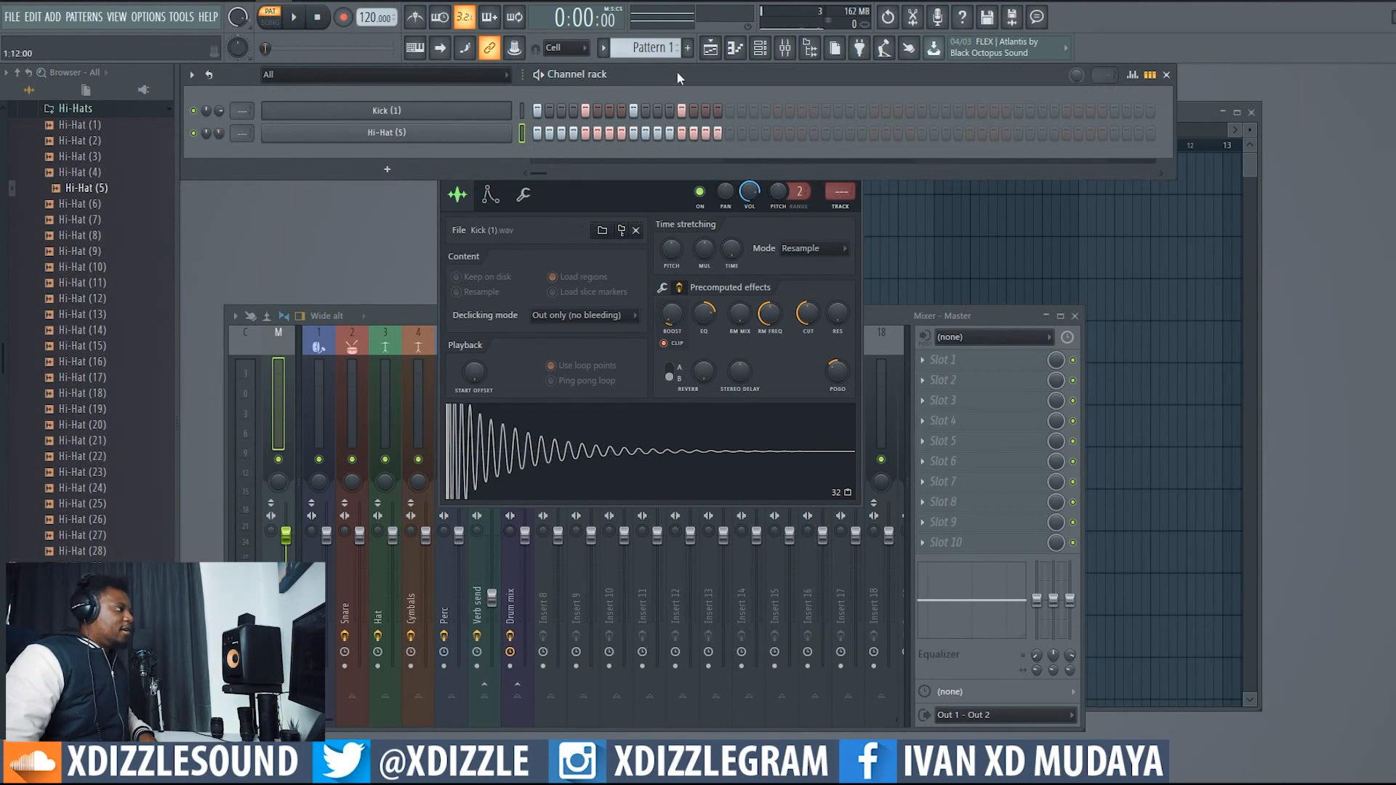
pyautogui.press('space')
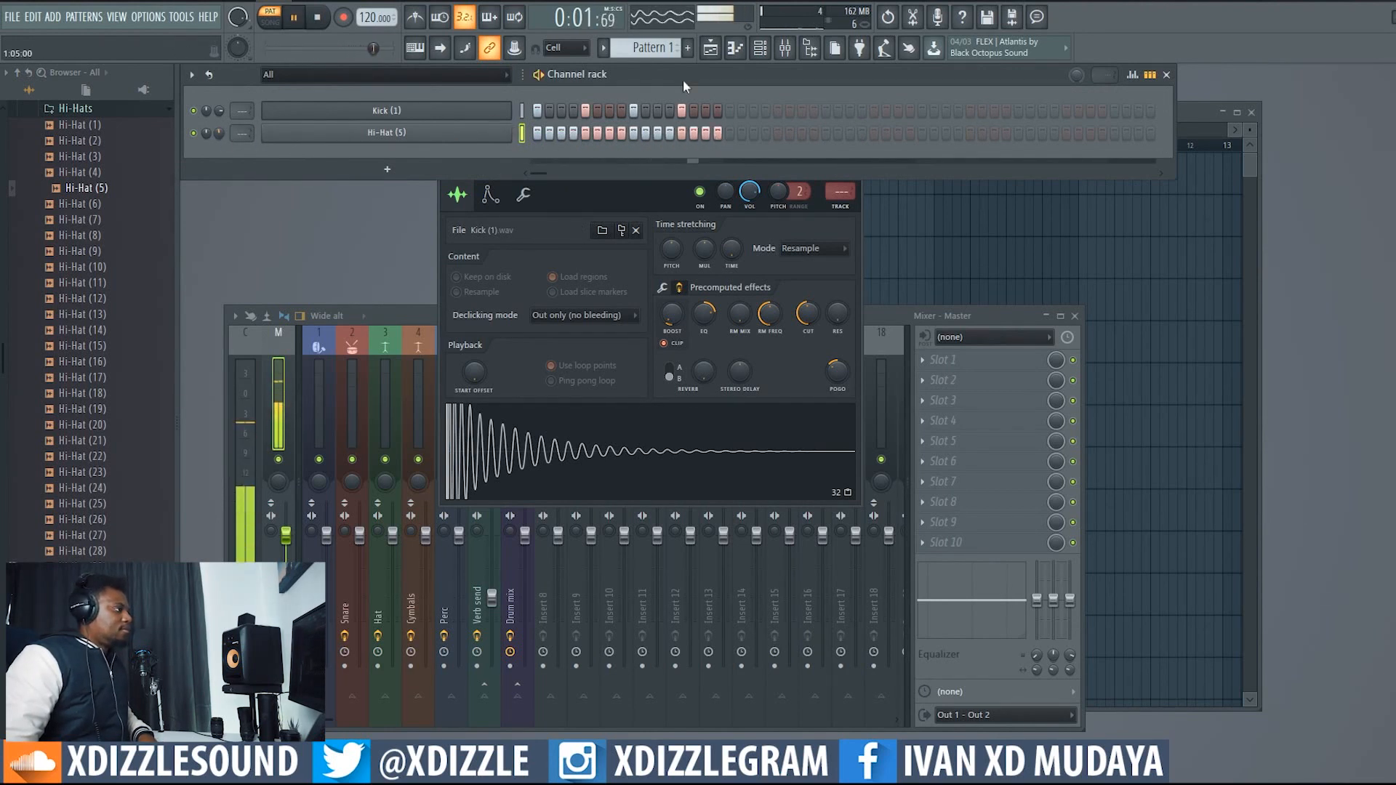
pyautogui.press('space')
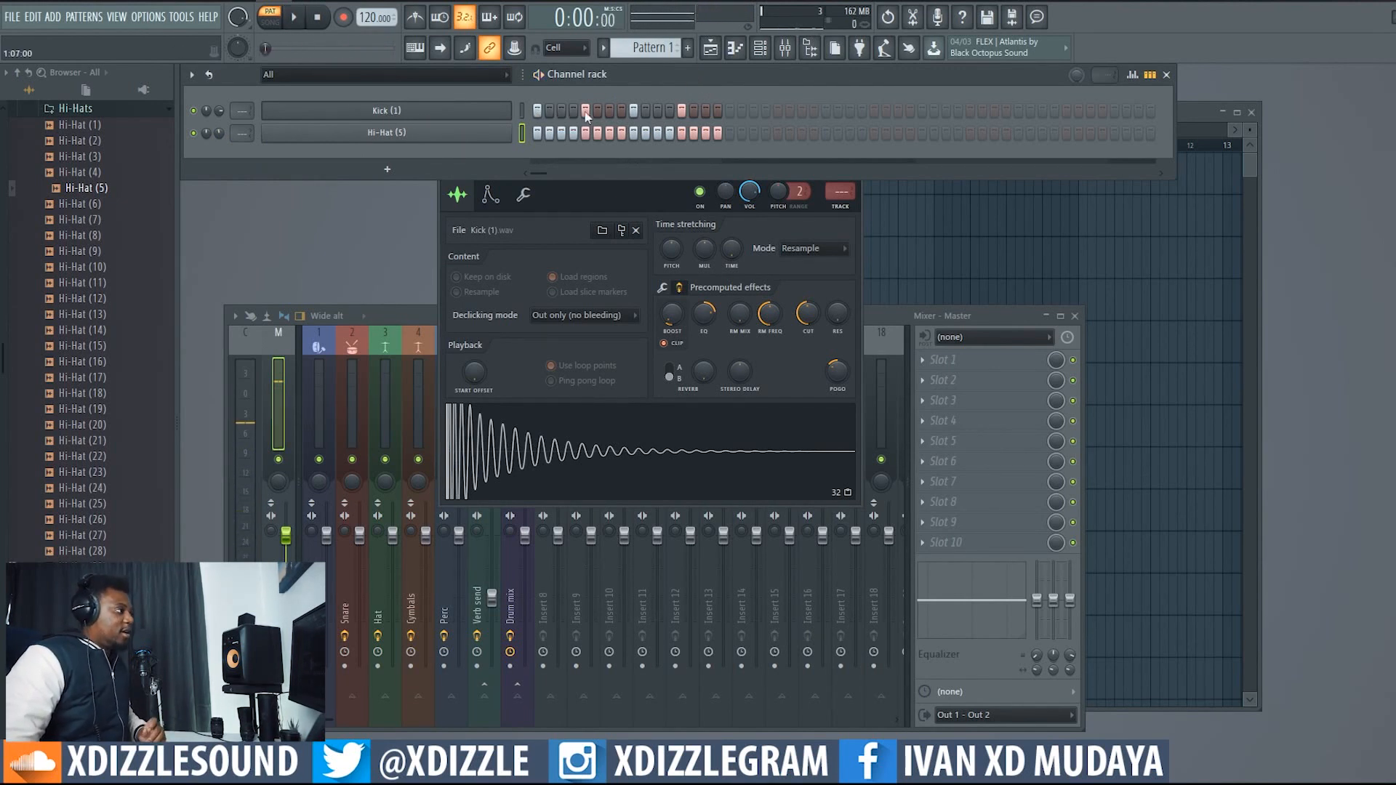
pyautogui.press('space')
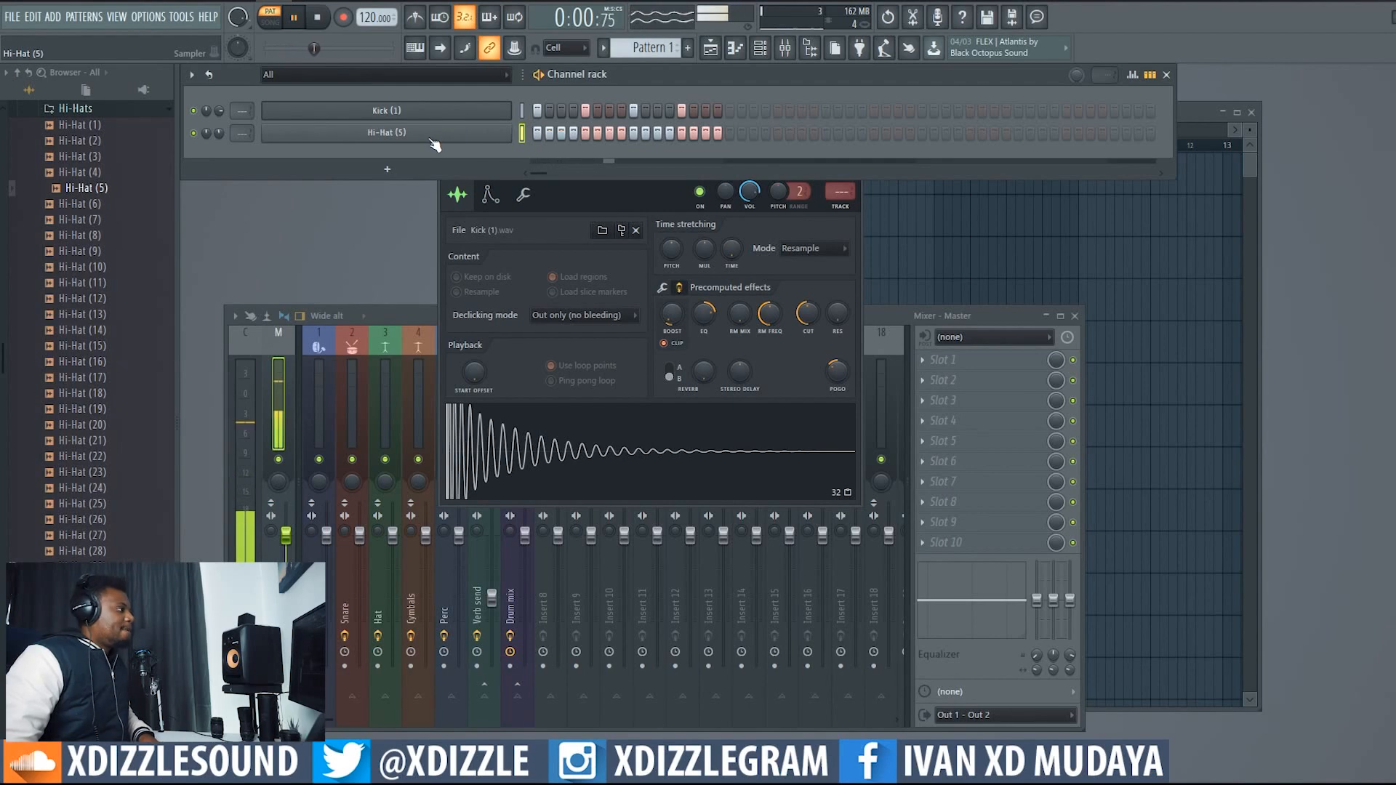
# Route the Hi-Hat (5) channel to mixer track 8 and load Vocodex into that track's effect slot 4.
pyautogui.click(440, 134)
pyautogui.doubleClick(581, 173)
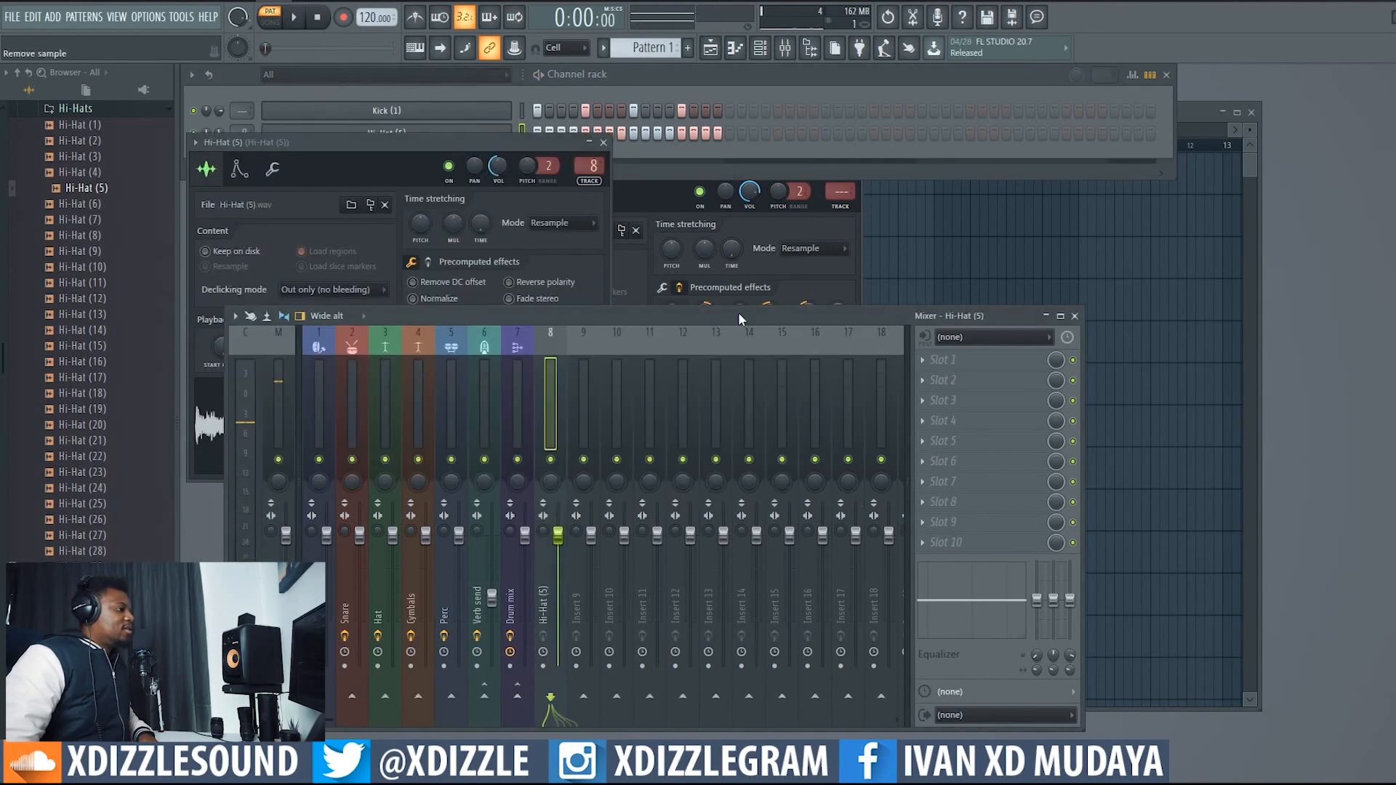
pyautogui.moveTo(849, 322); pyautogui.dragTo(842, 260)
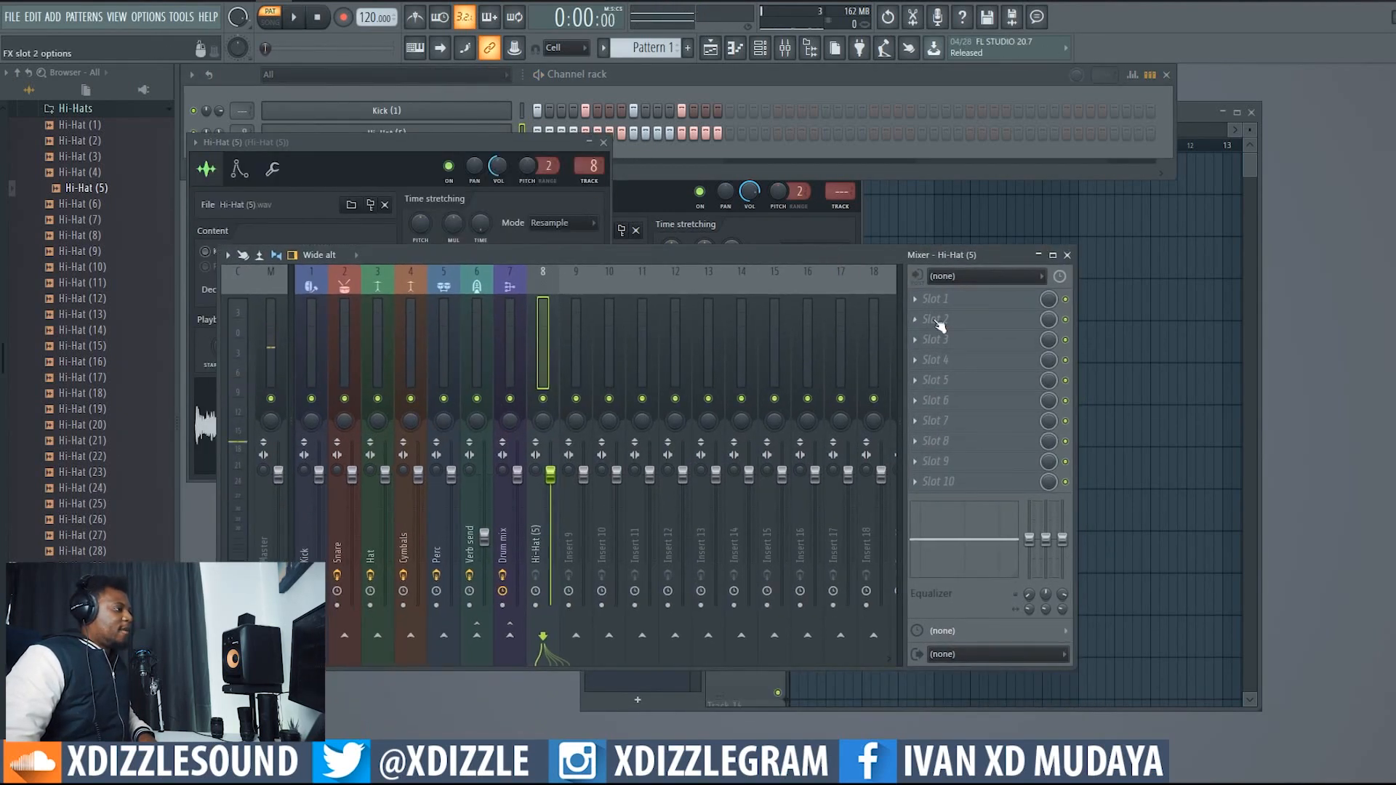
pyautogui.click(972, 359)
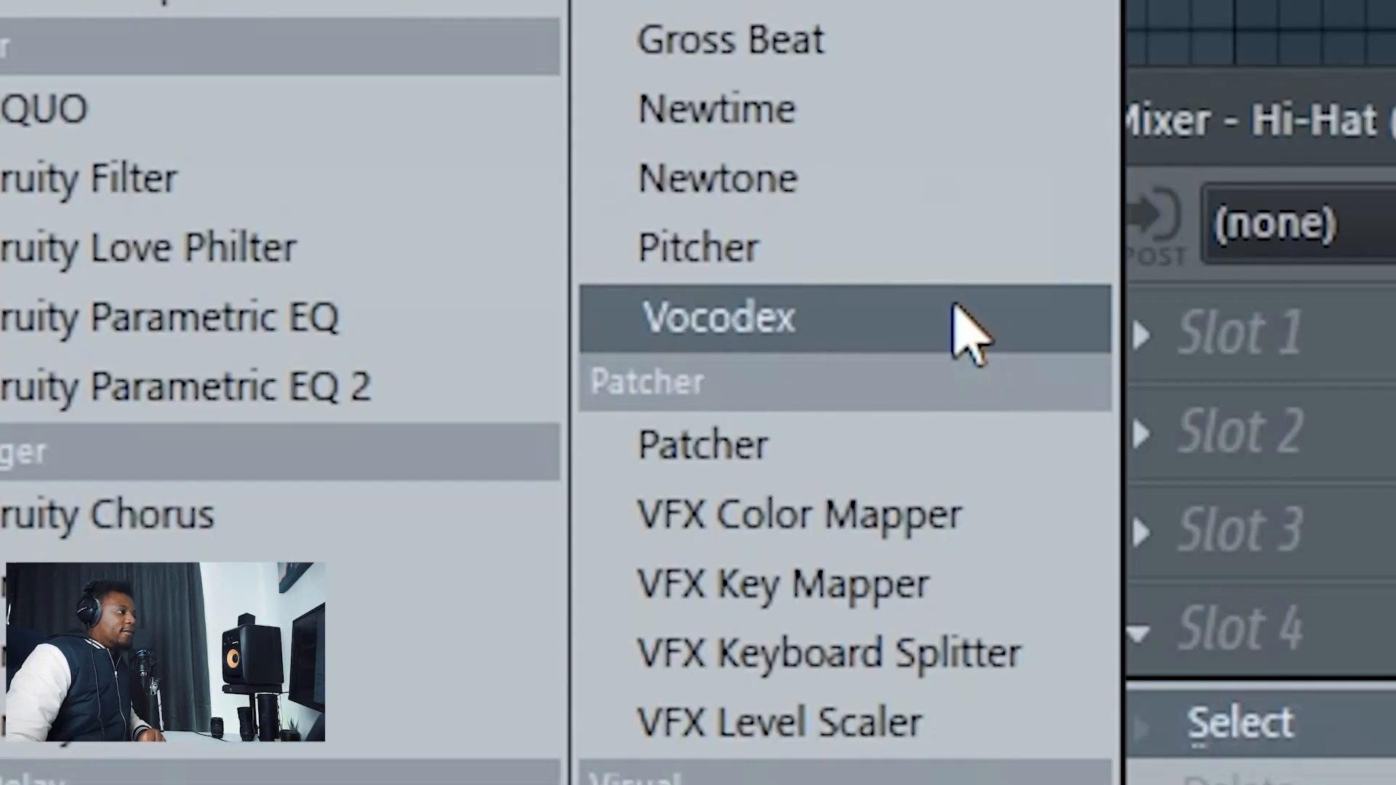
pyautogui.click(954, 306)
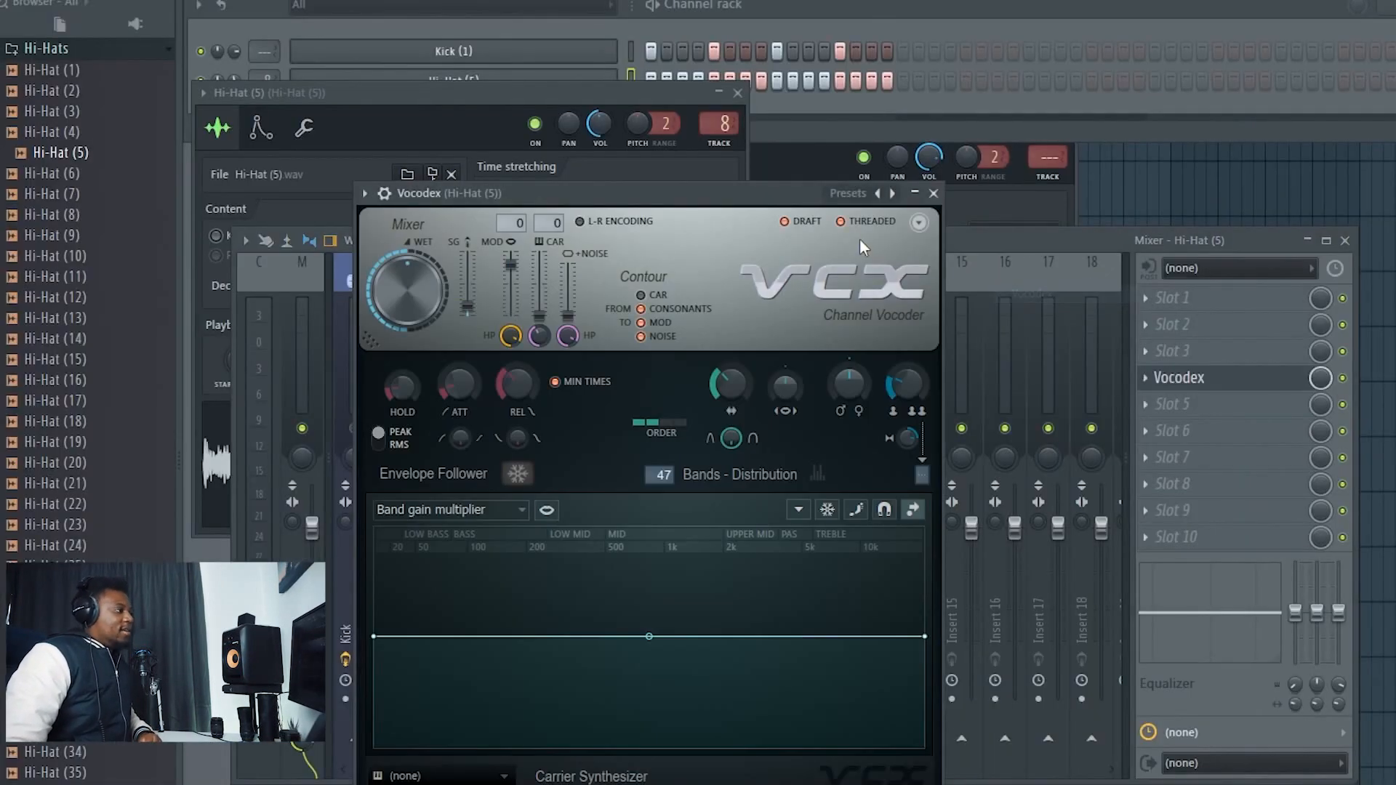
# Move the Vocodex window clear of the channel settings, close the Hi-Hat (5) channel window and play the pattern.
pyautogui.moveTo(749, 196); pyautogui.dragTo(895, 142)
pyautogui.click(739, 93)
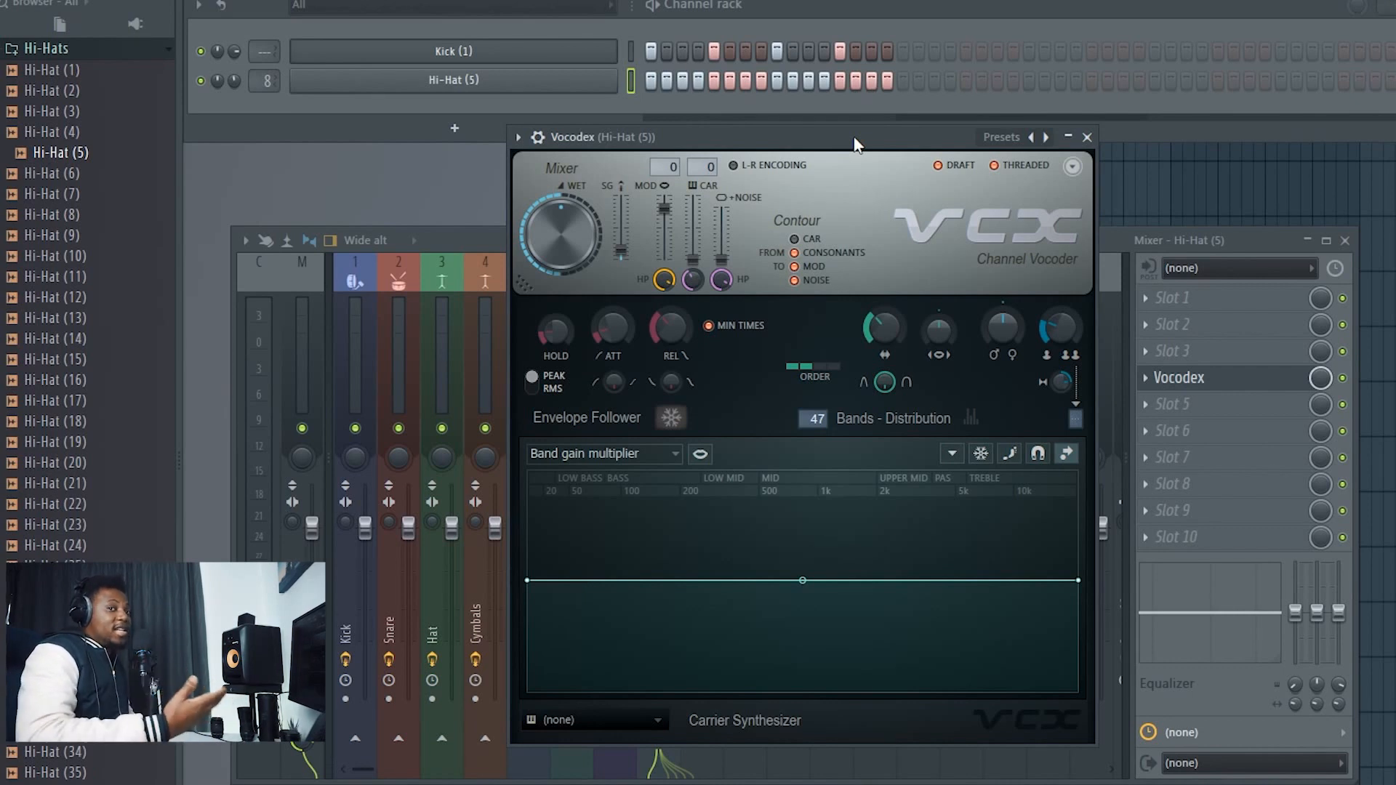
pyautogui.press('space')
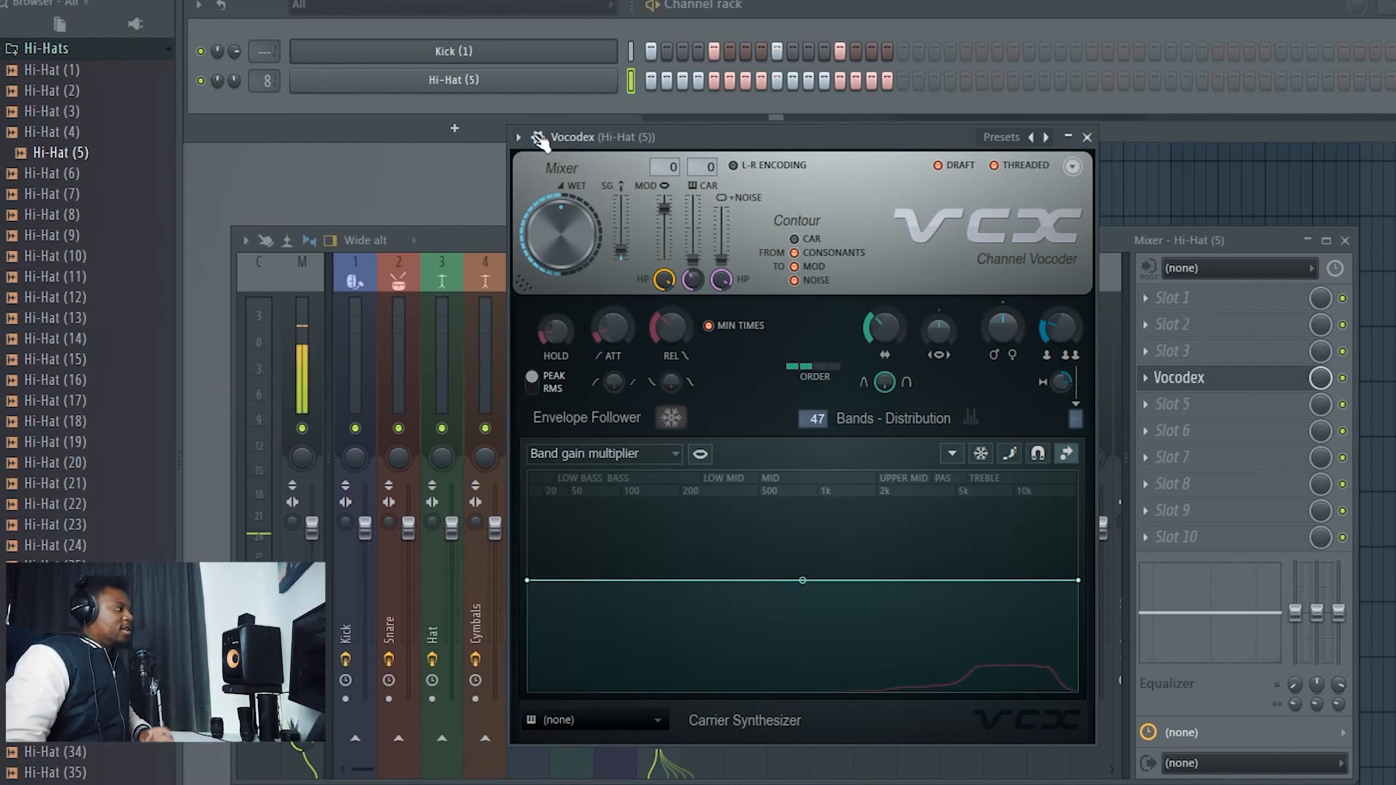
# Audition Vocodex presets during playback, settle on For drums 2 and slightly lower the Hi-Hat (5) channel's volume.
pyautogui.click(1045, 137)
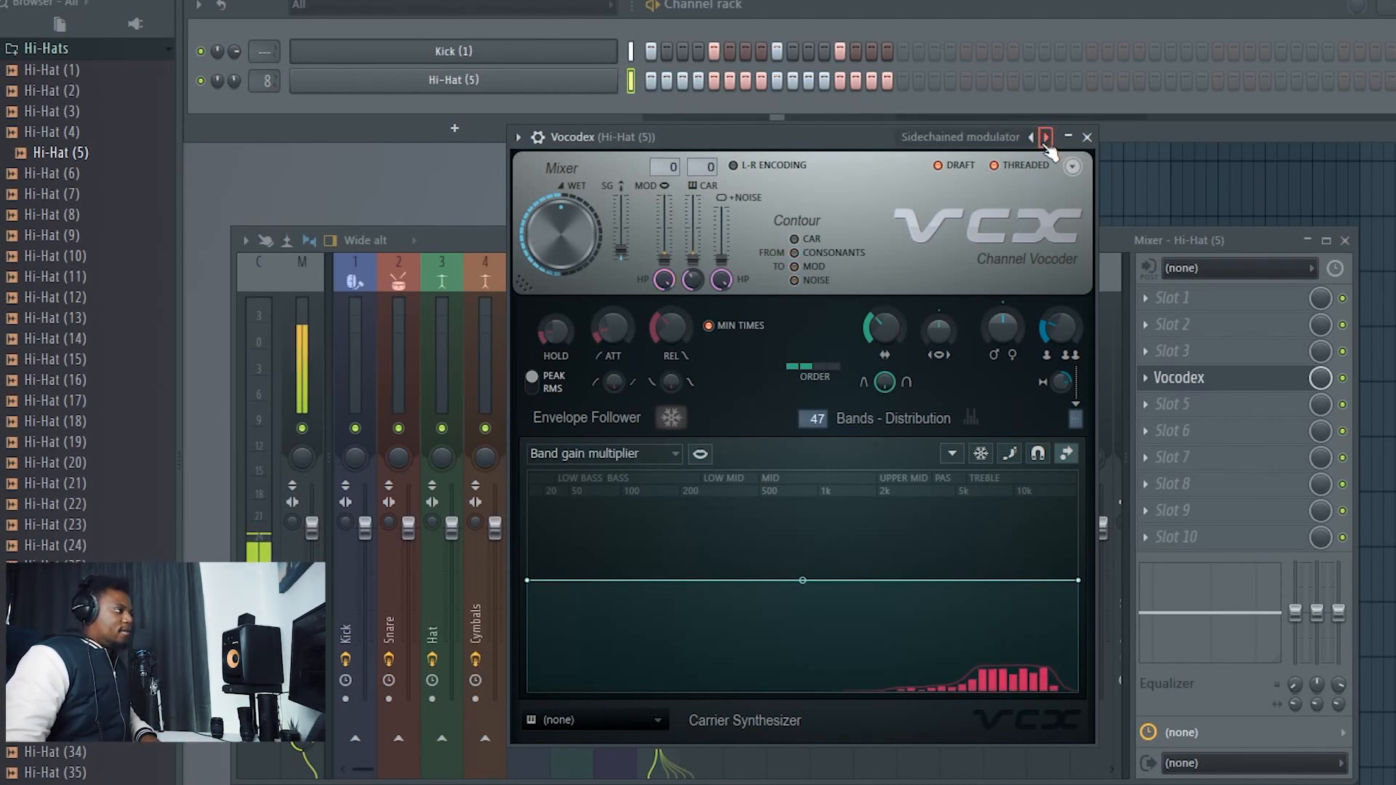
pyautogui.click(1045, 138)
pyautogui.click(1046, 138)
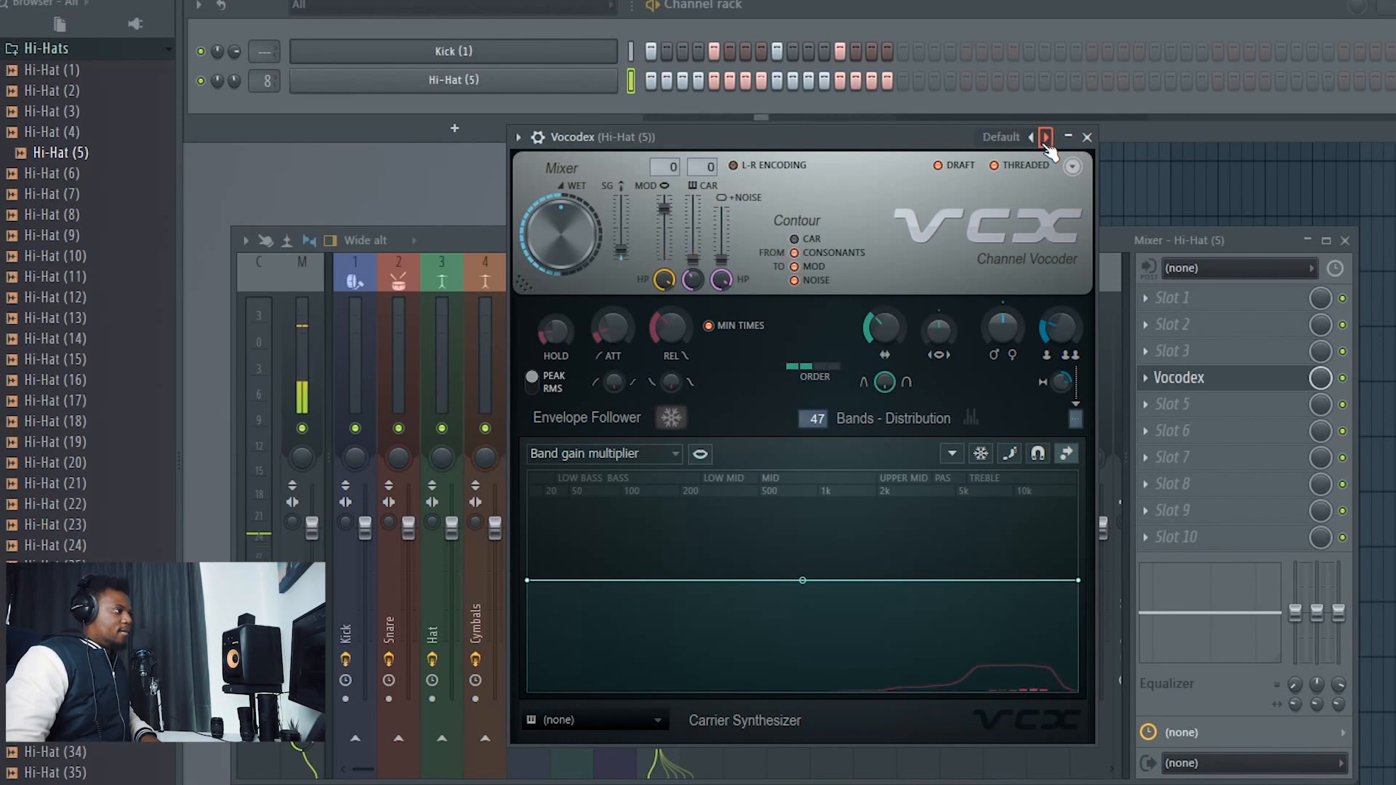
pyautogui.click(1046, 138)
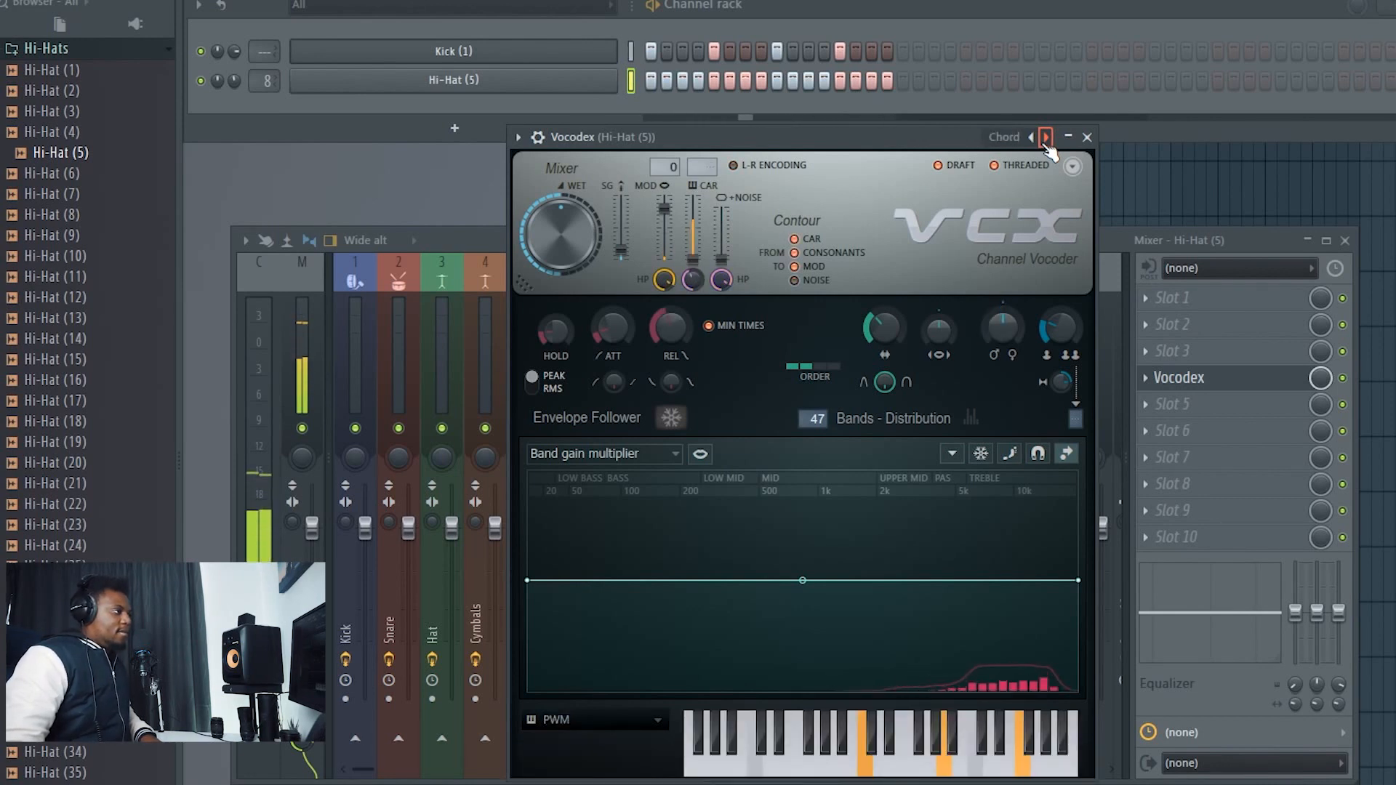
pyautogui.click(1045, 137)
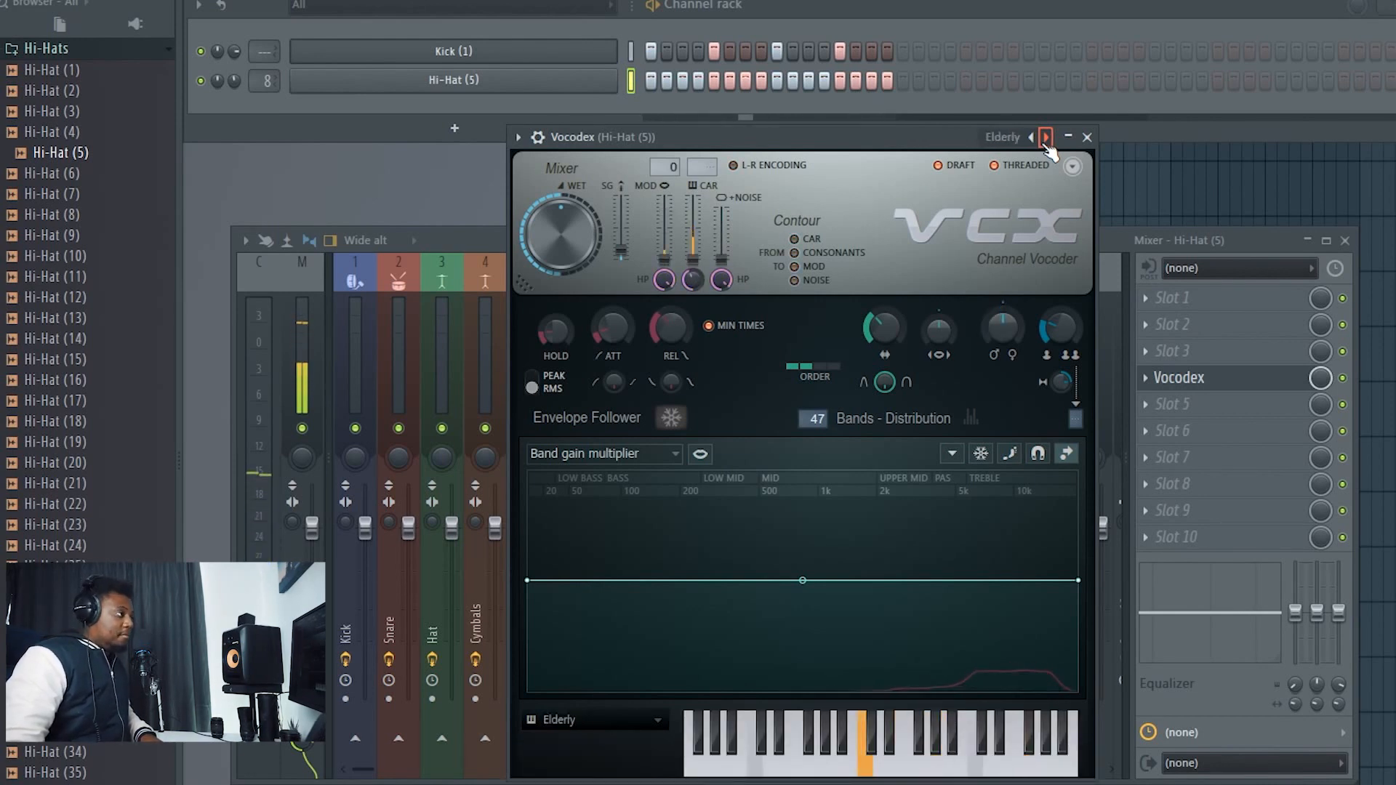
pyautogui.click(1046, 138)
pyautogui.click(1045, 137)
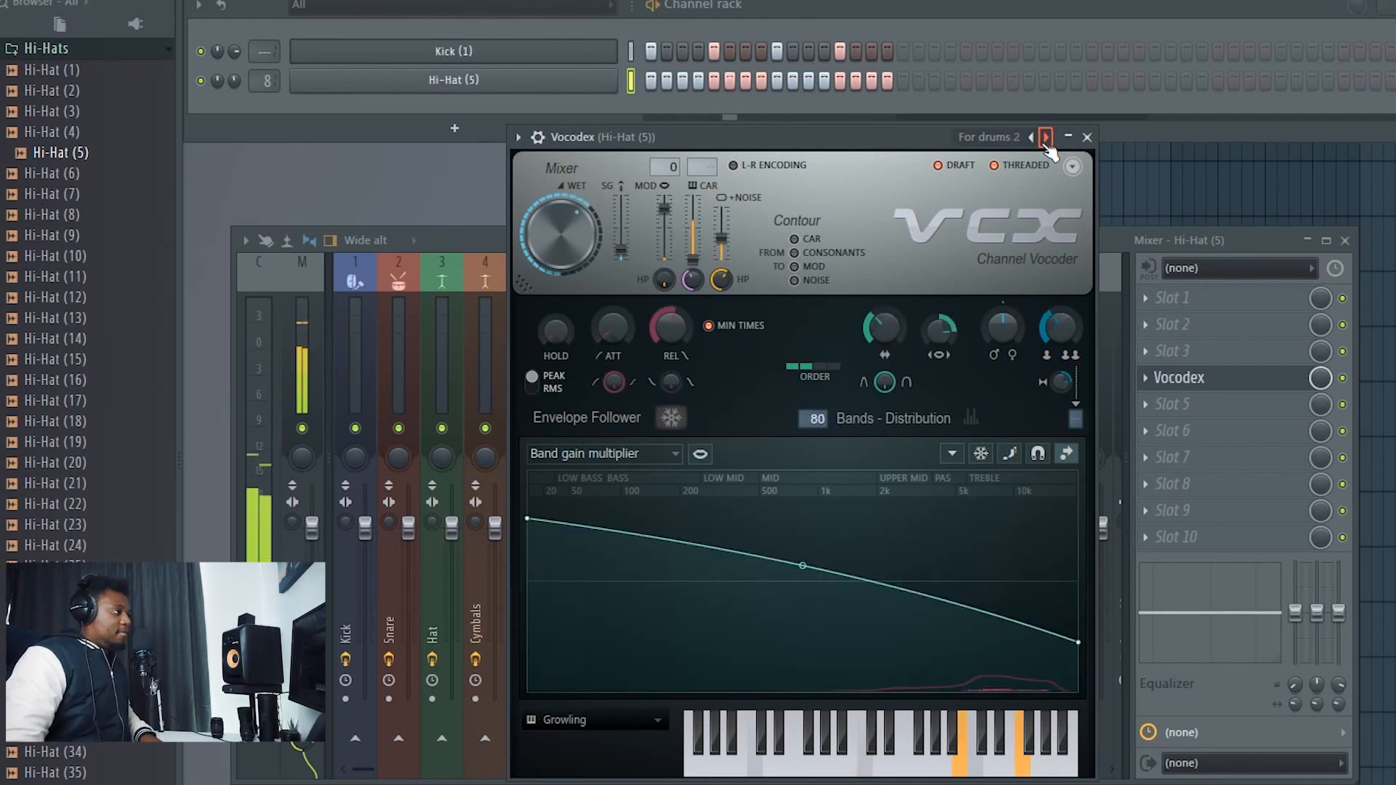
pyautogui.click(1046, 138)
pyautogui.click(1030, 138)
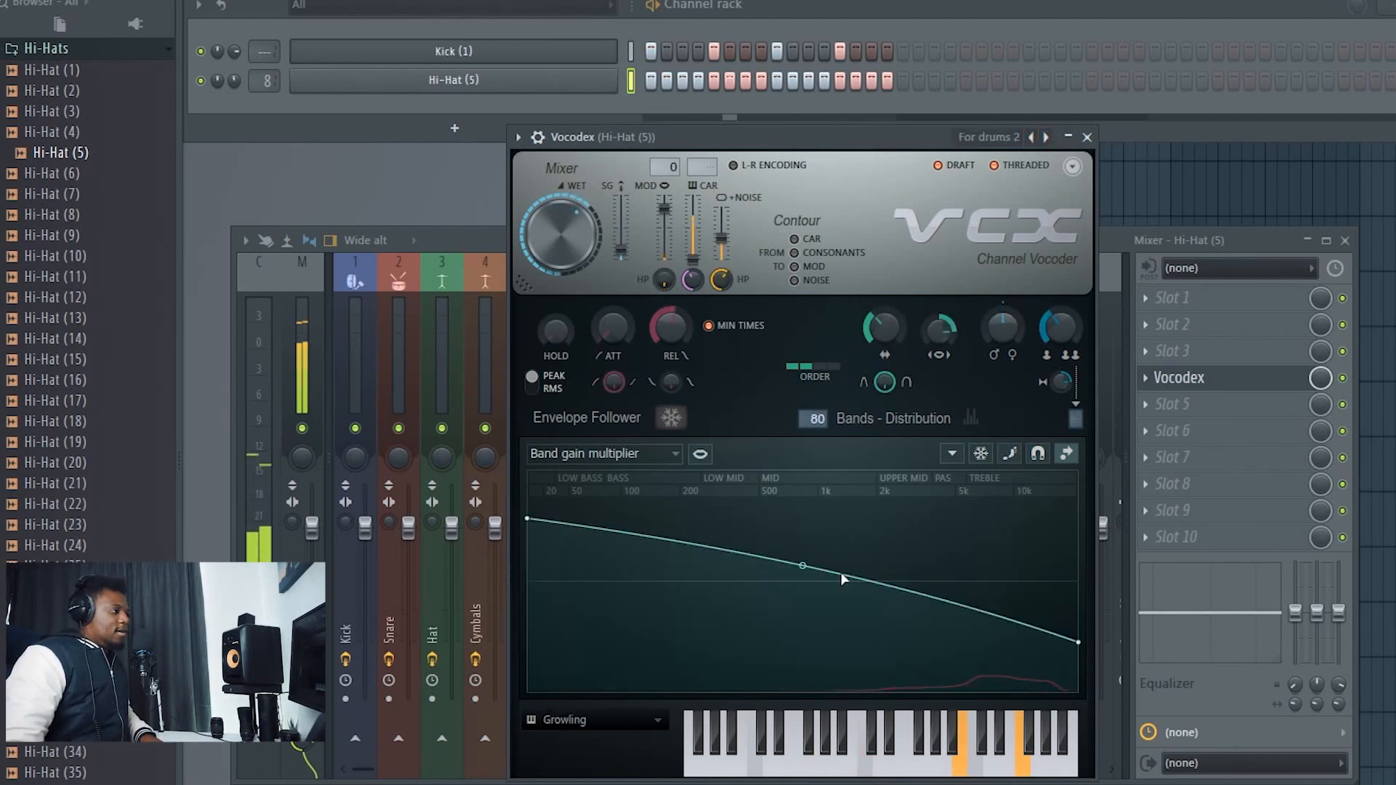
pyautogui.moveTo(234, 81); pyautogui.dragTo(234, 95)
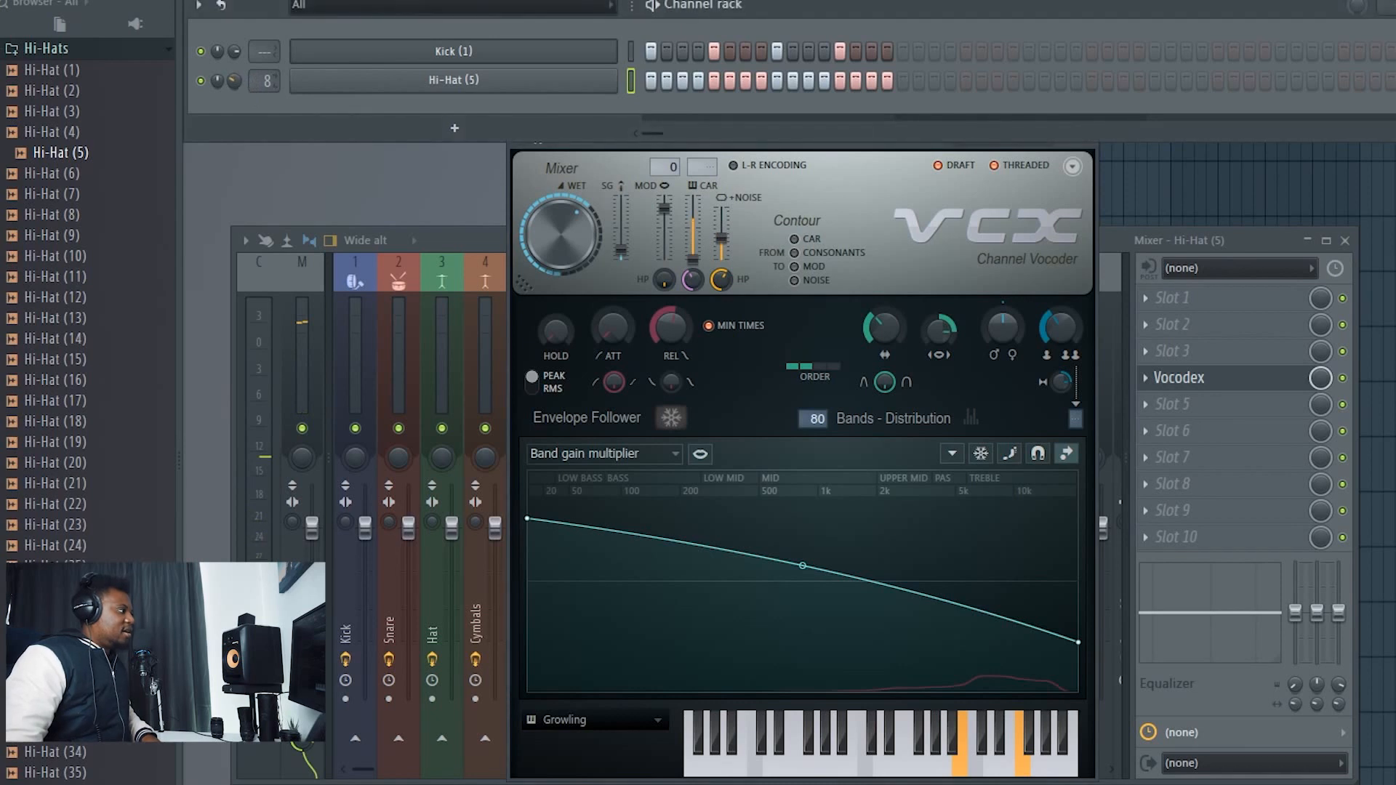
pyautogui.click(900, 251)
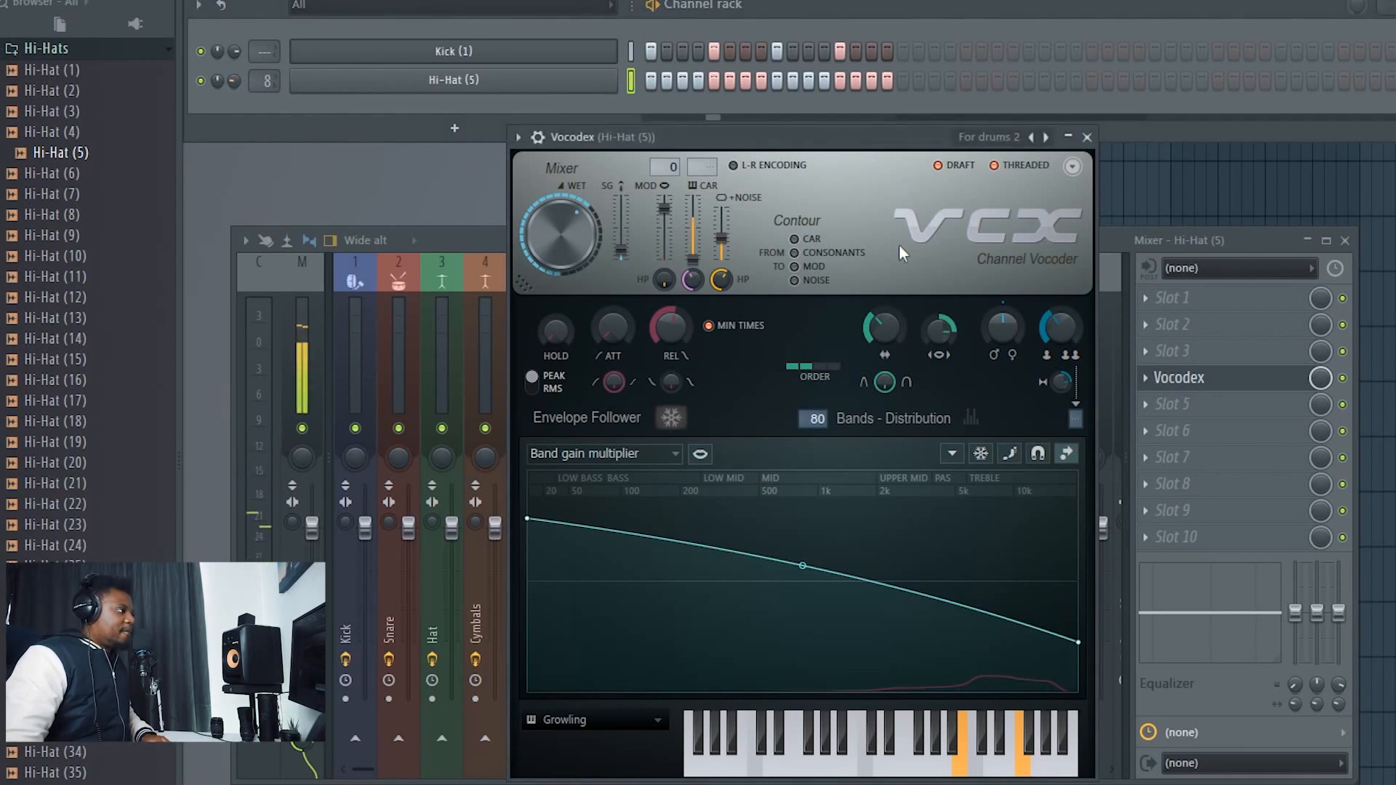
# Reshape Vocodex's band gain multiplier curve with added points, making dips near 2k and 4k and peaks near 3k and above 10k.
pyautogui.moveTo(848, 576); pyautogui.dragTo(886, 642)
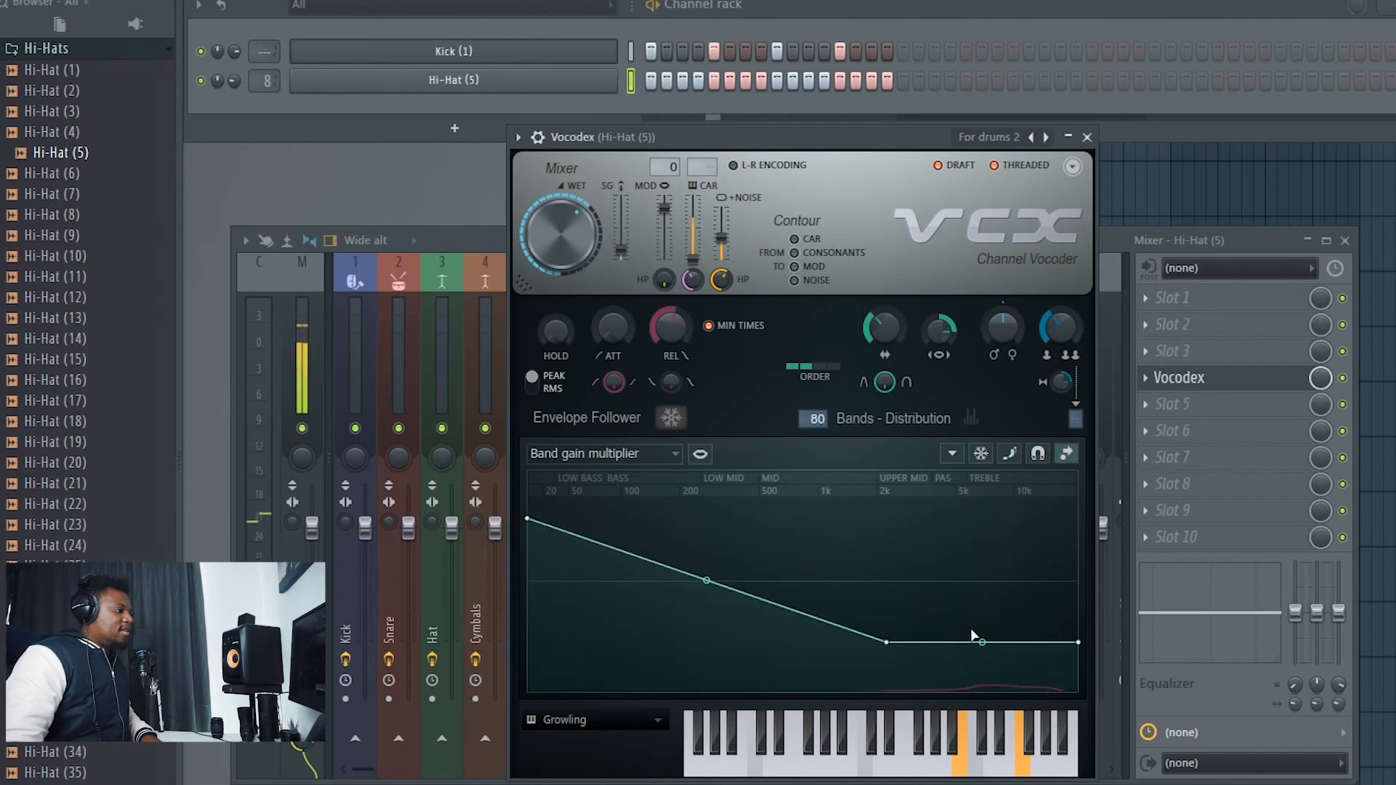
pyautogui.moveTo(975, 637); pyautogui.dragTo(1050, 558)
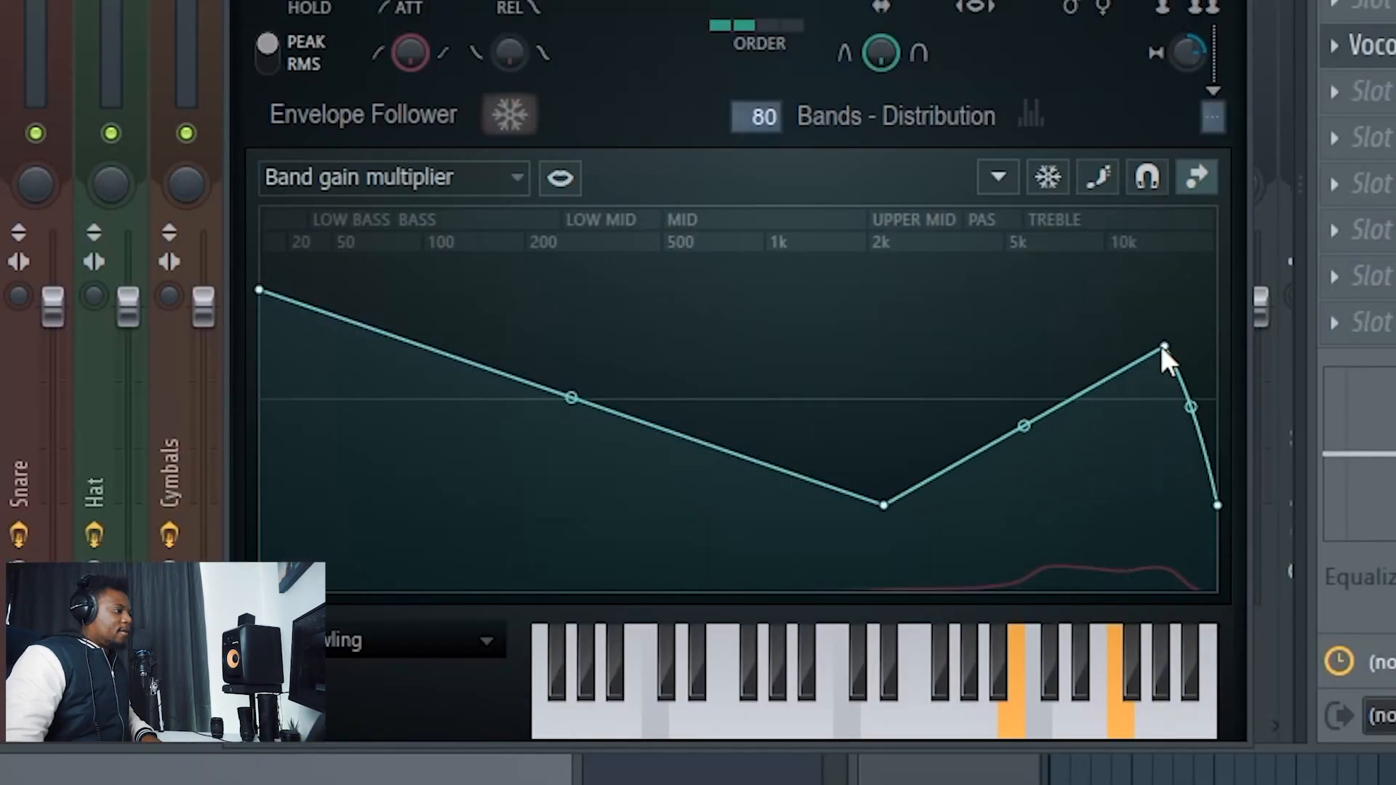
pyautogui.rightClick(1048, 553)
pyautogui.click(1052, 414)
pyautogui.moveTo(1004, 445); pyautogui.dragTo(1039, 549)
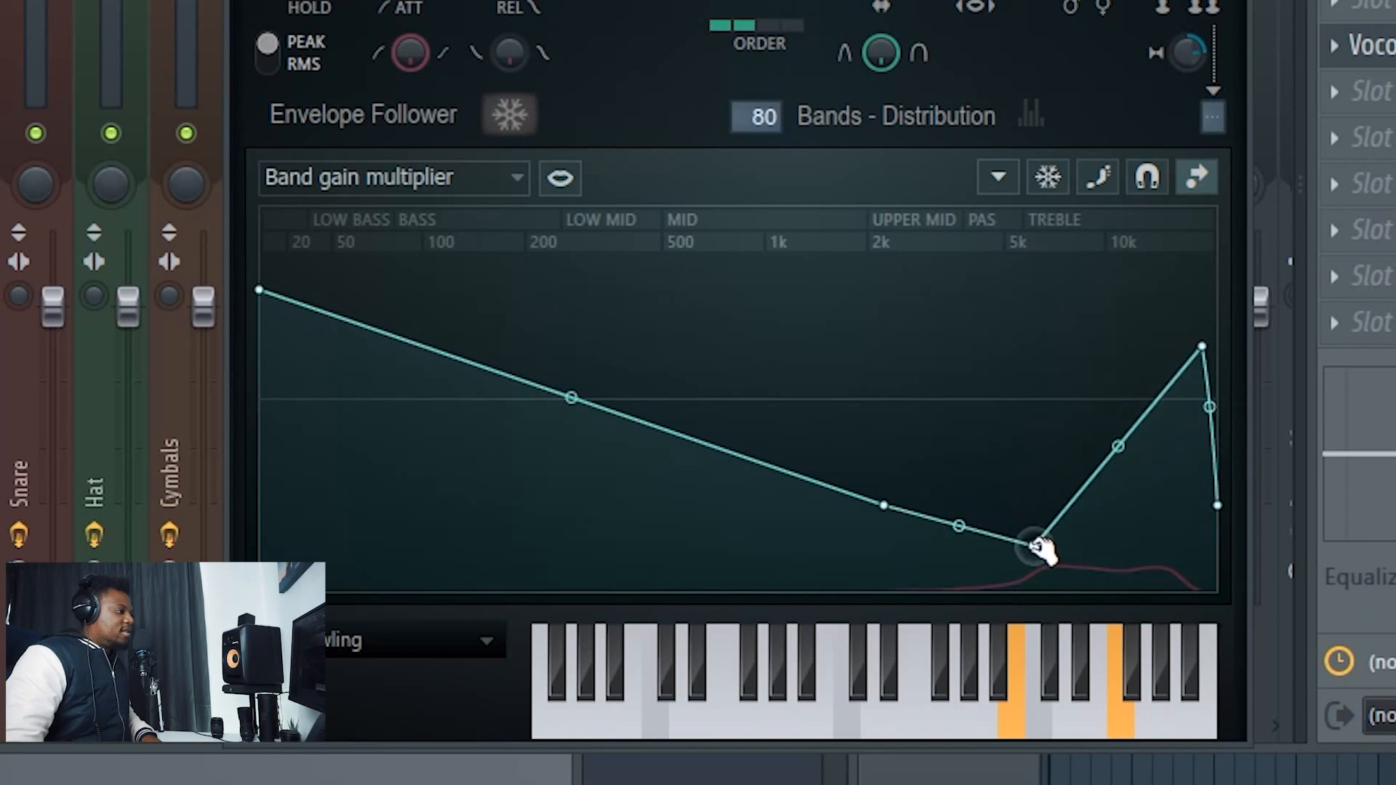
pyautogui.click(756, 461)
pyautogui.moveTo(760, 464); pyautogui.dragTo(820, 355)
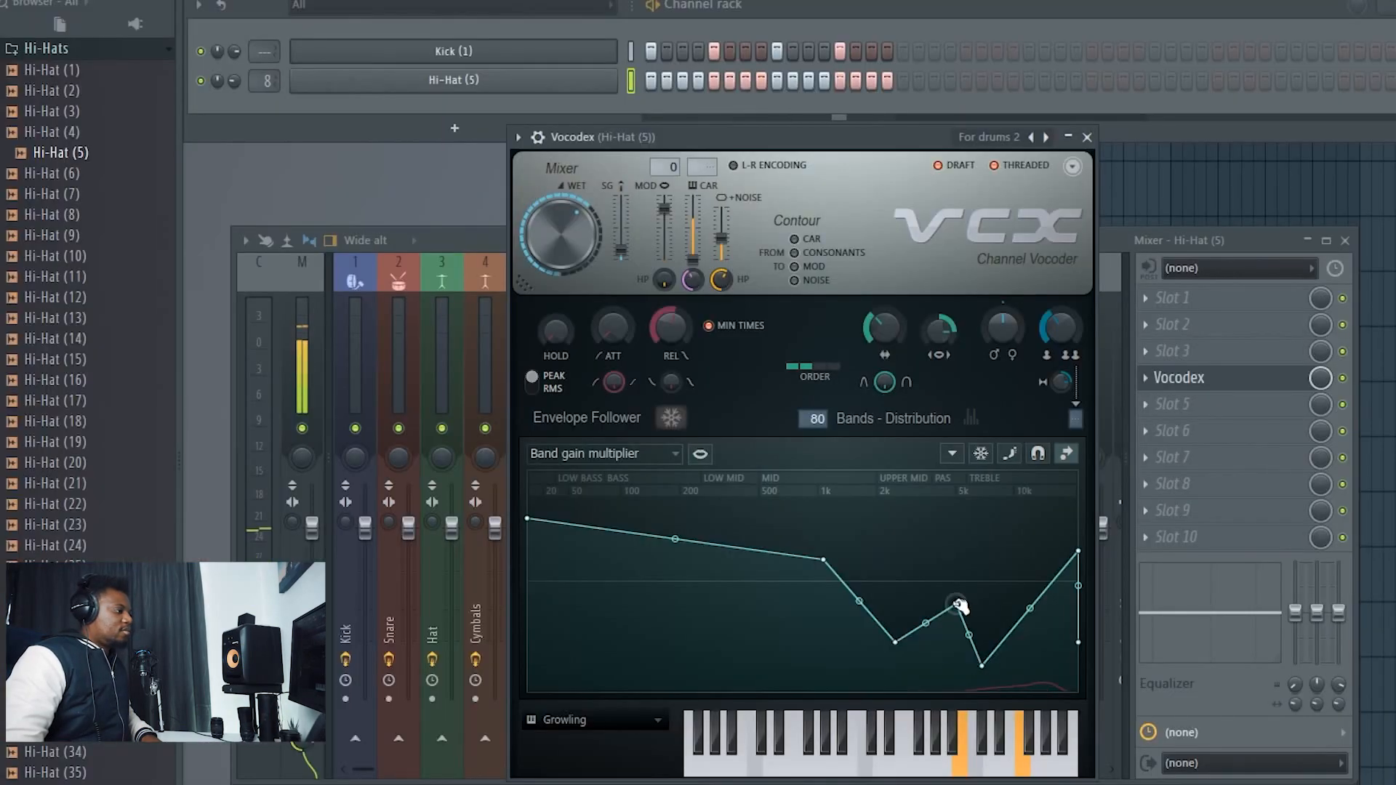
pyautogui.moveTo(958, 604); pyautogui.dragTo(929, 549)
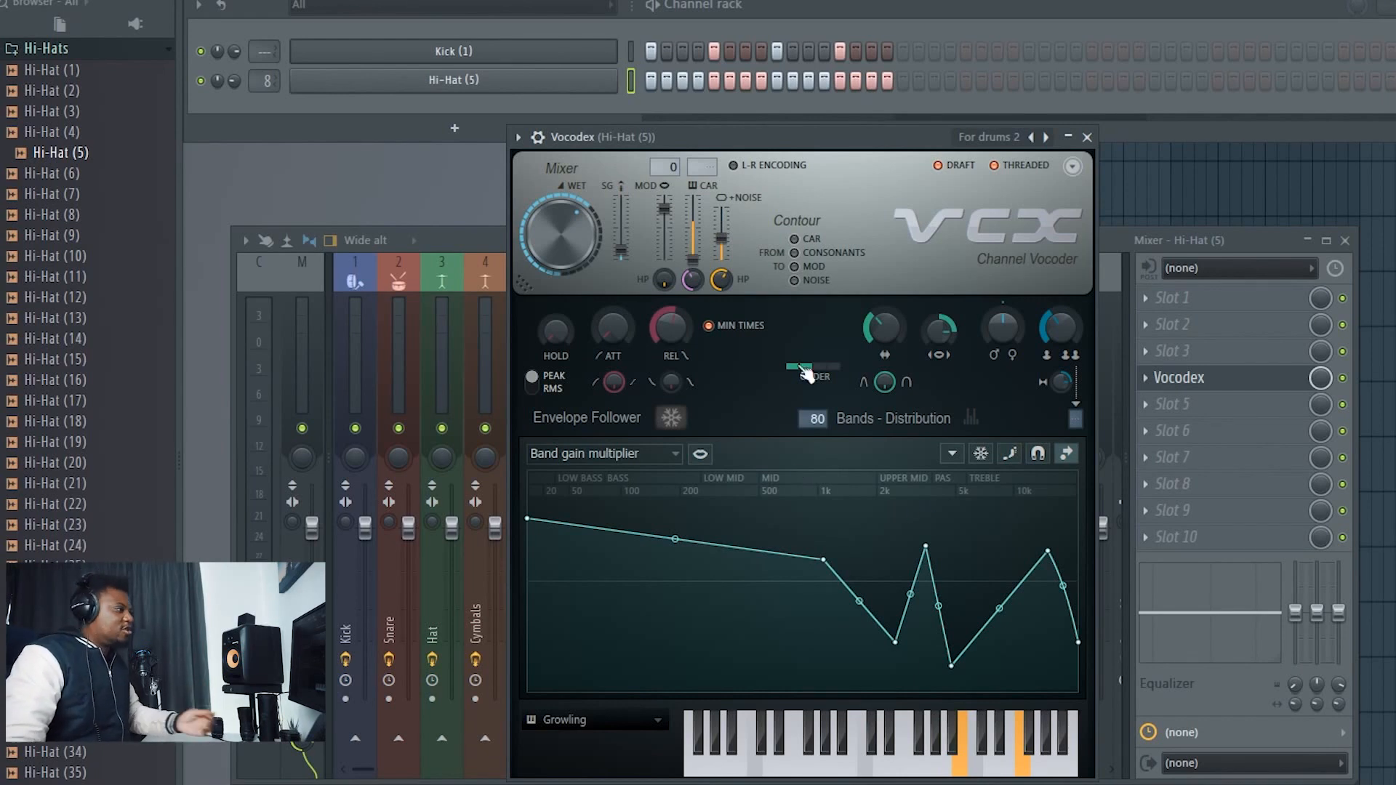
# Play the pattern with Vocodex active and bypassed to compare the hi-hat sound, and close the Vocodex window.
pyautogui.press('space')
pyautogui.moveTo(1356, 7); pyautogui.dragTo(1356, 3)
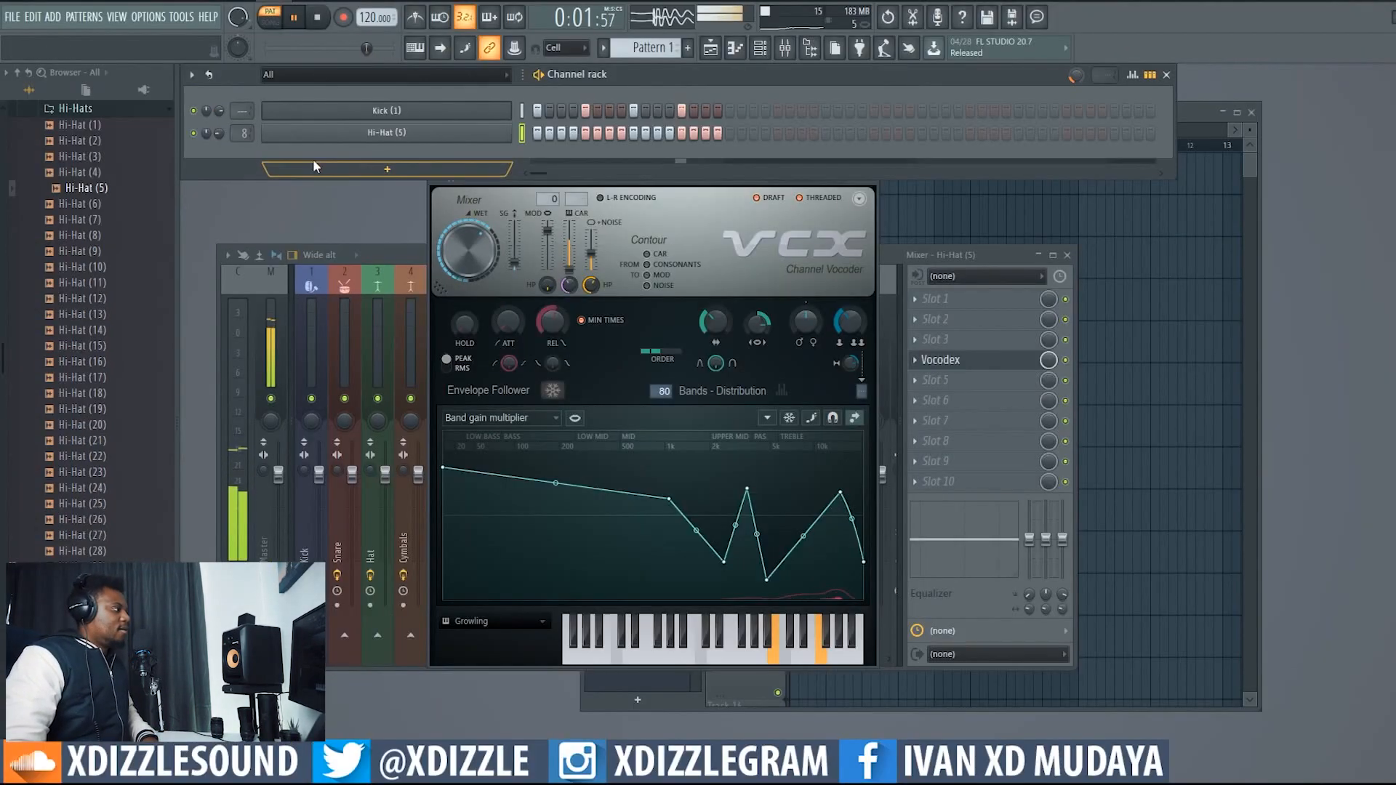
pyautogui.click(1071, 366)
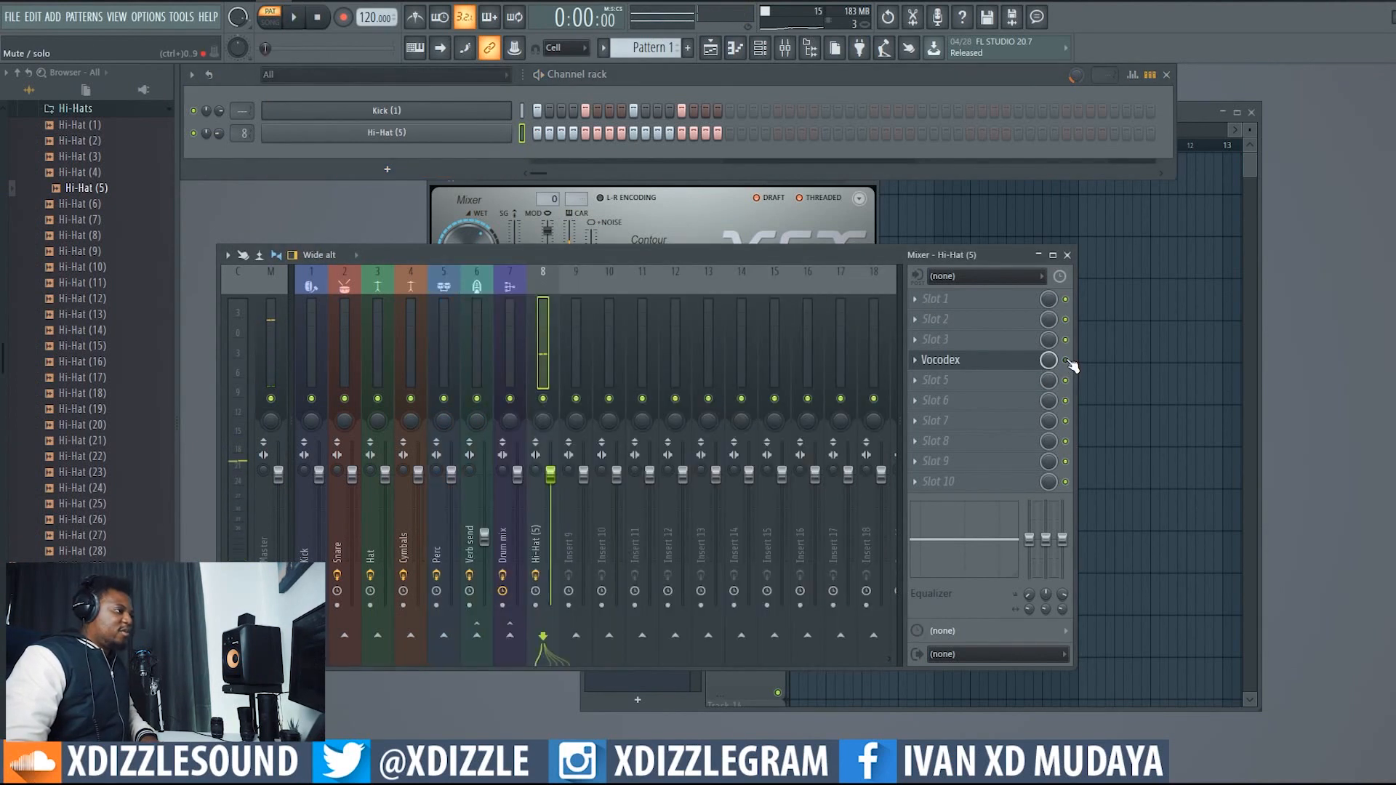
pyautogui.press('space')
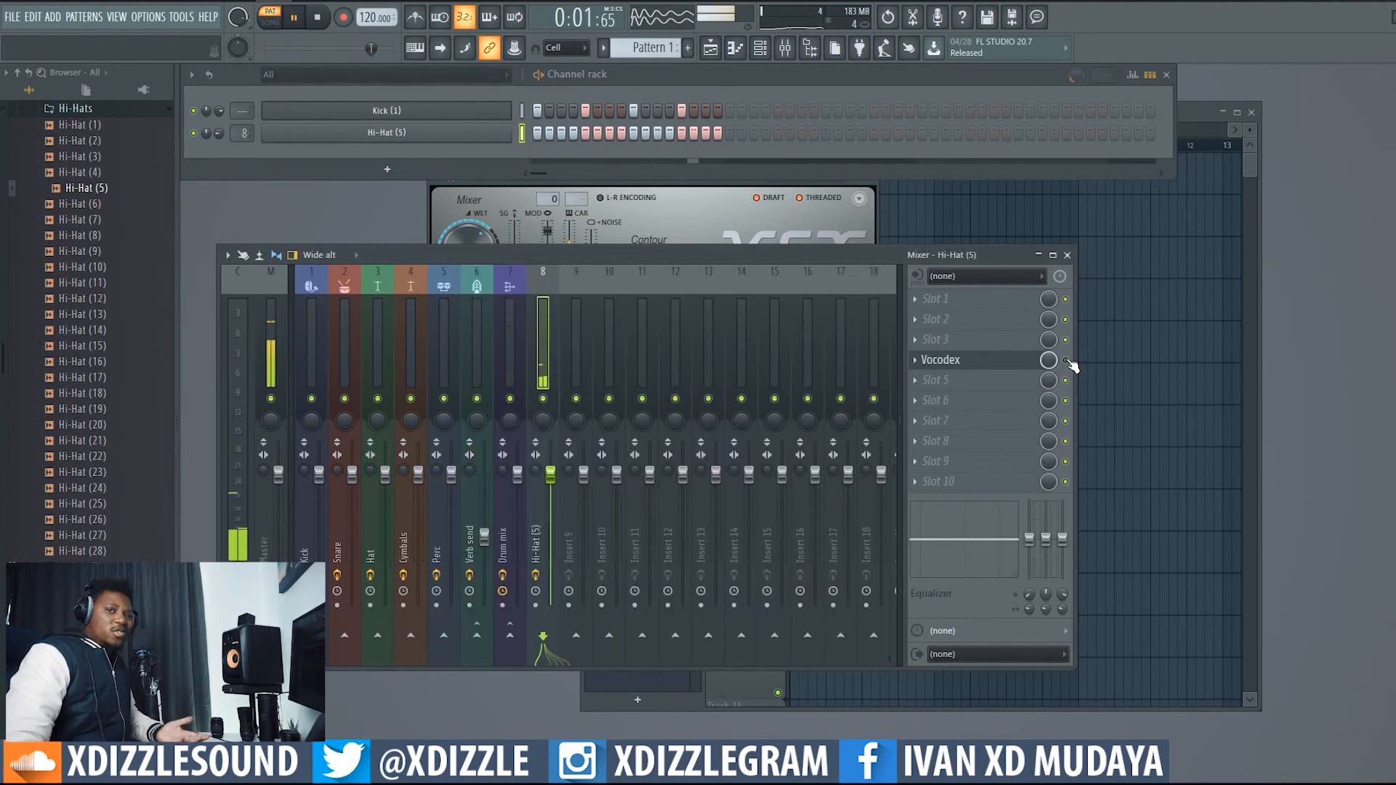
pyautogui.click(681, 190)
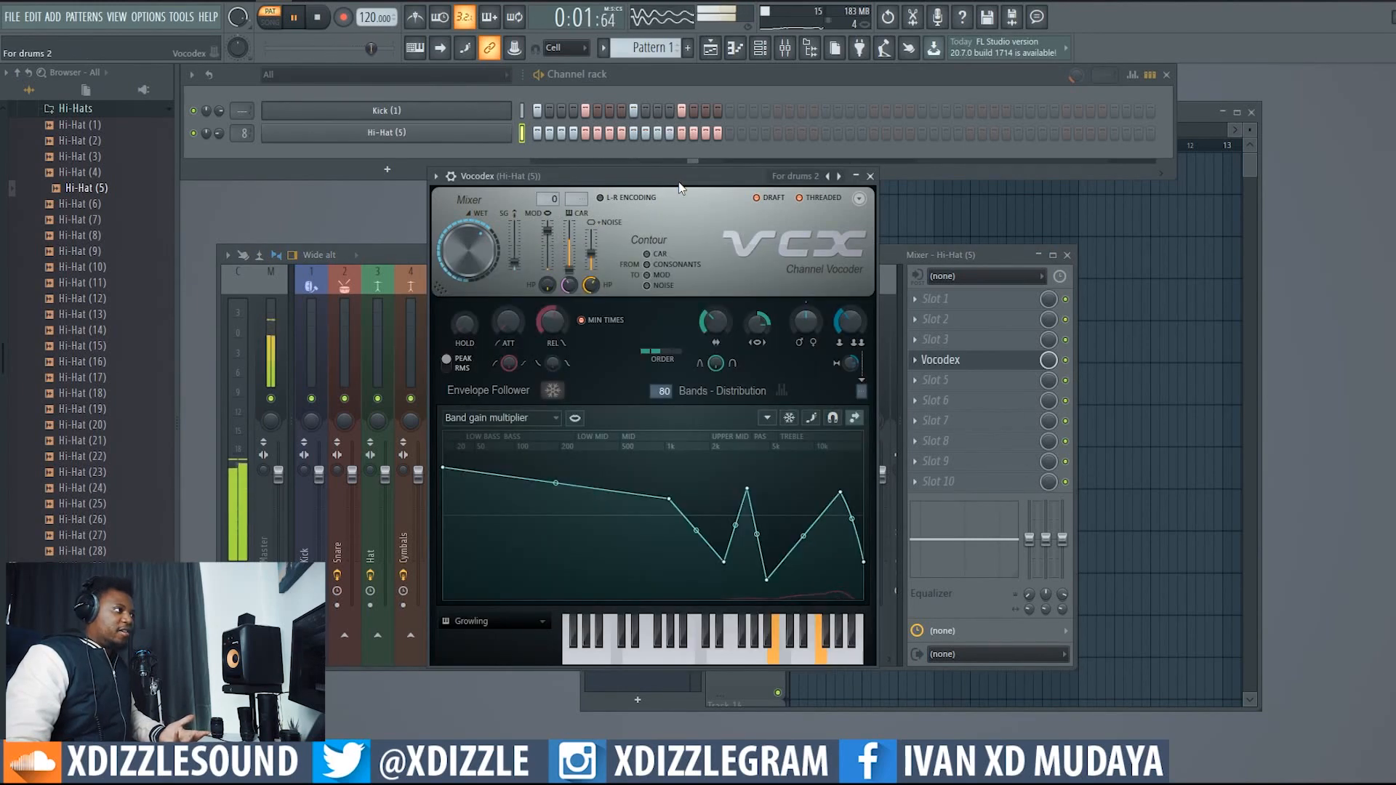
pyautogui.press('space')
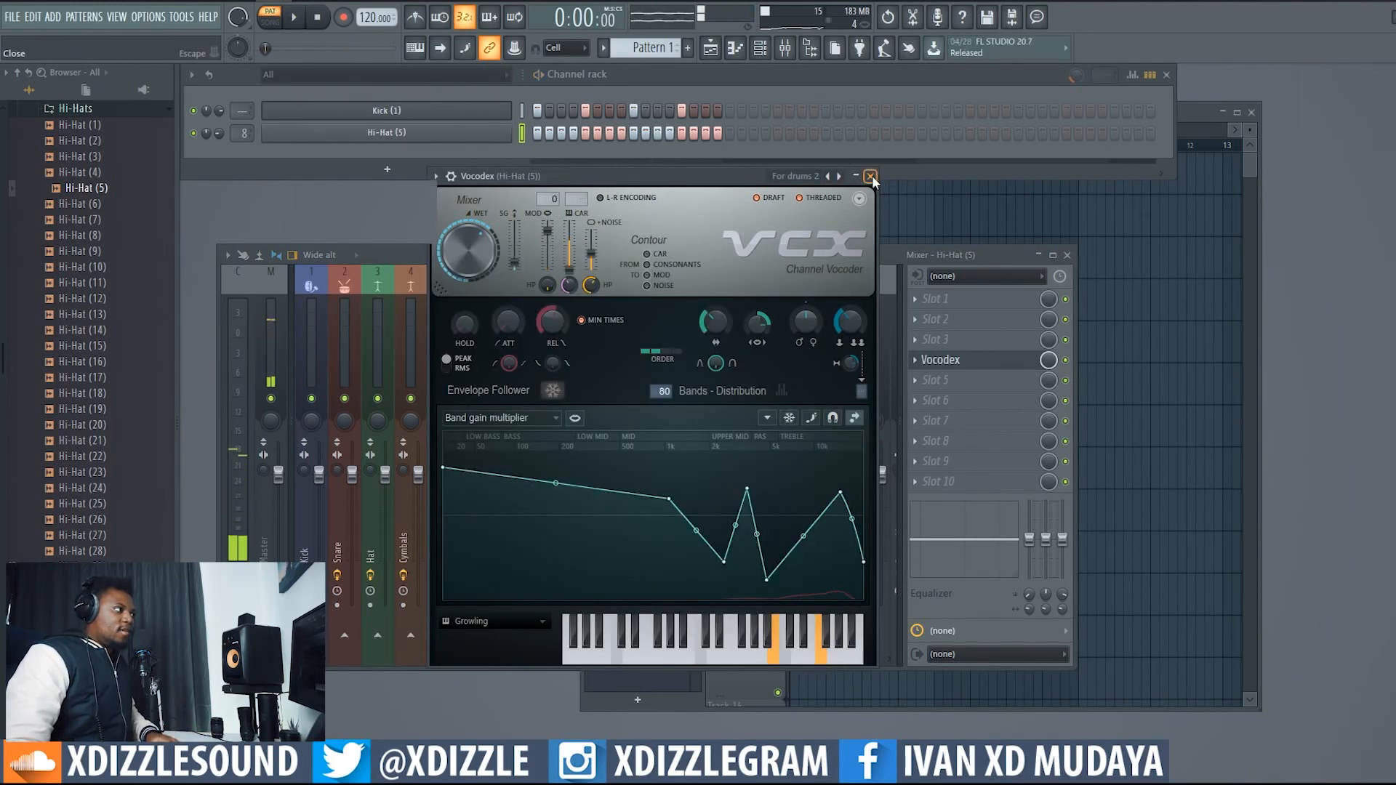
pyautogui.click(871, 177)
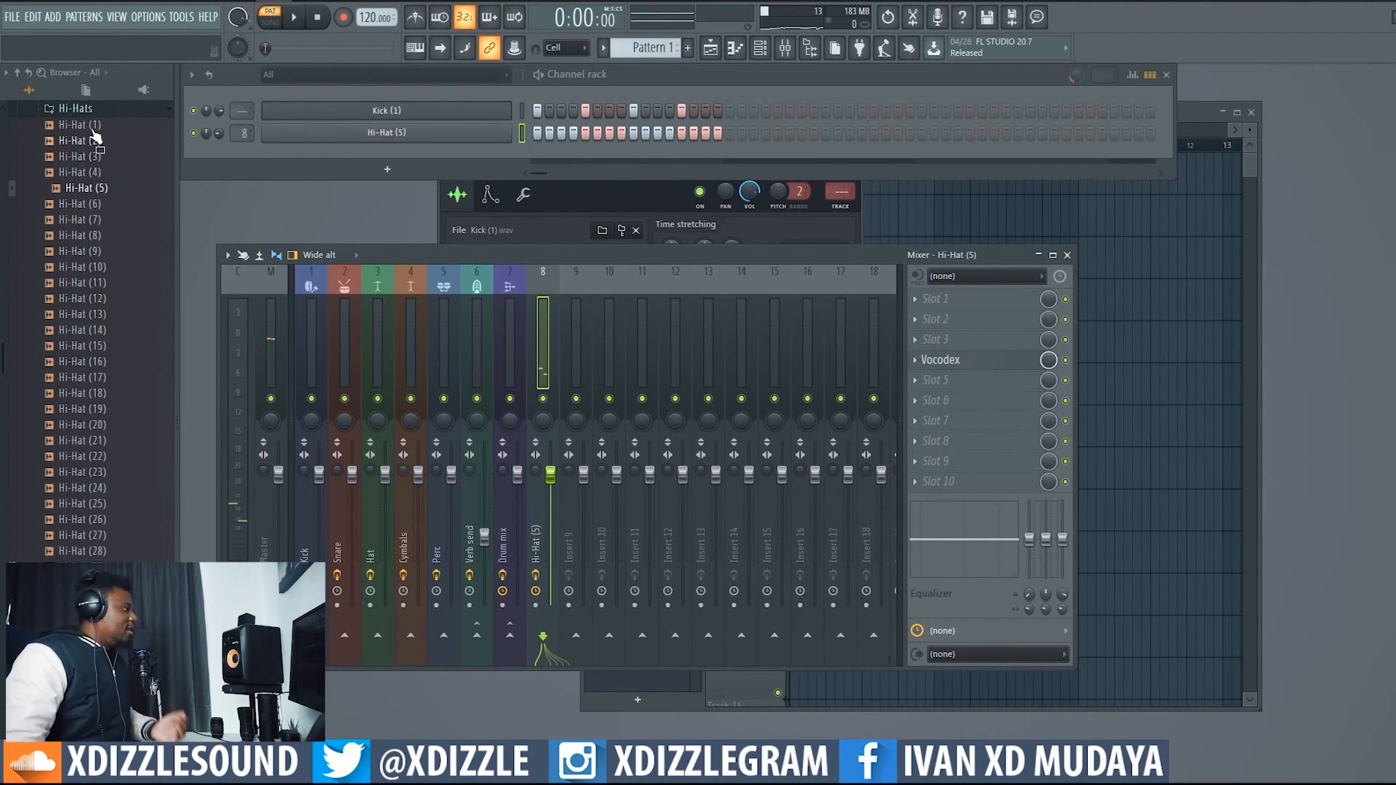
# Add the Electric preset from the Packs > Instruments > Keyboard folder as a new channel below Hi-Hat (5).
pyautogui.click(64, 109)
pyautogui.click(28, 89)
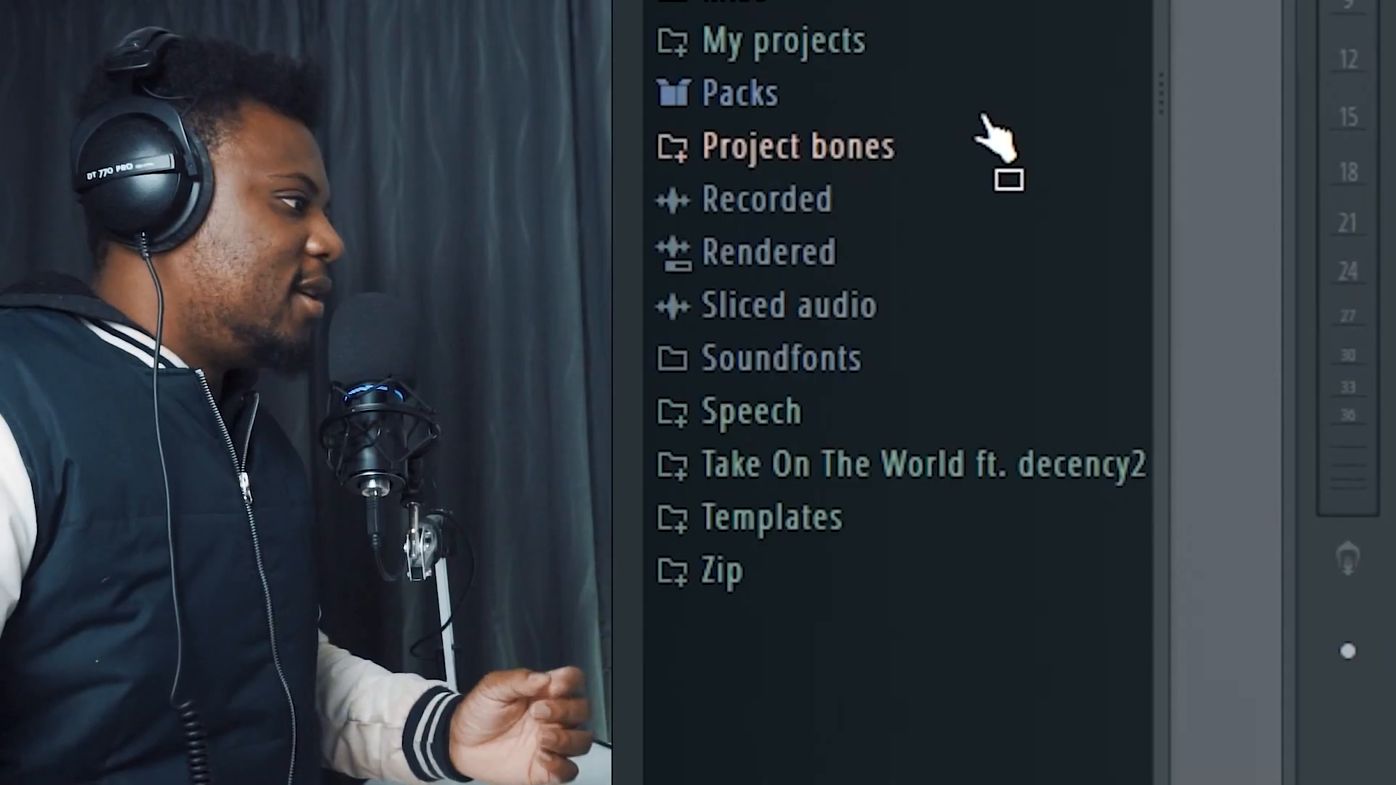
pyautogui.click(73, 423)
pyautogui.click(918, 311)
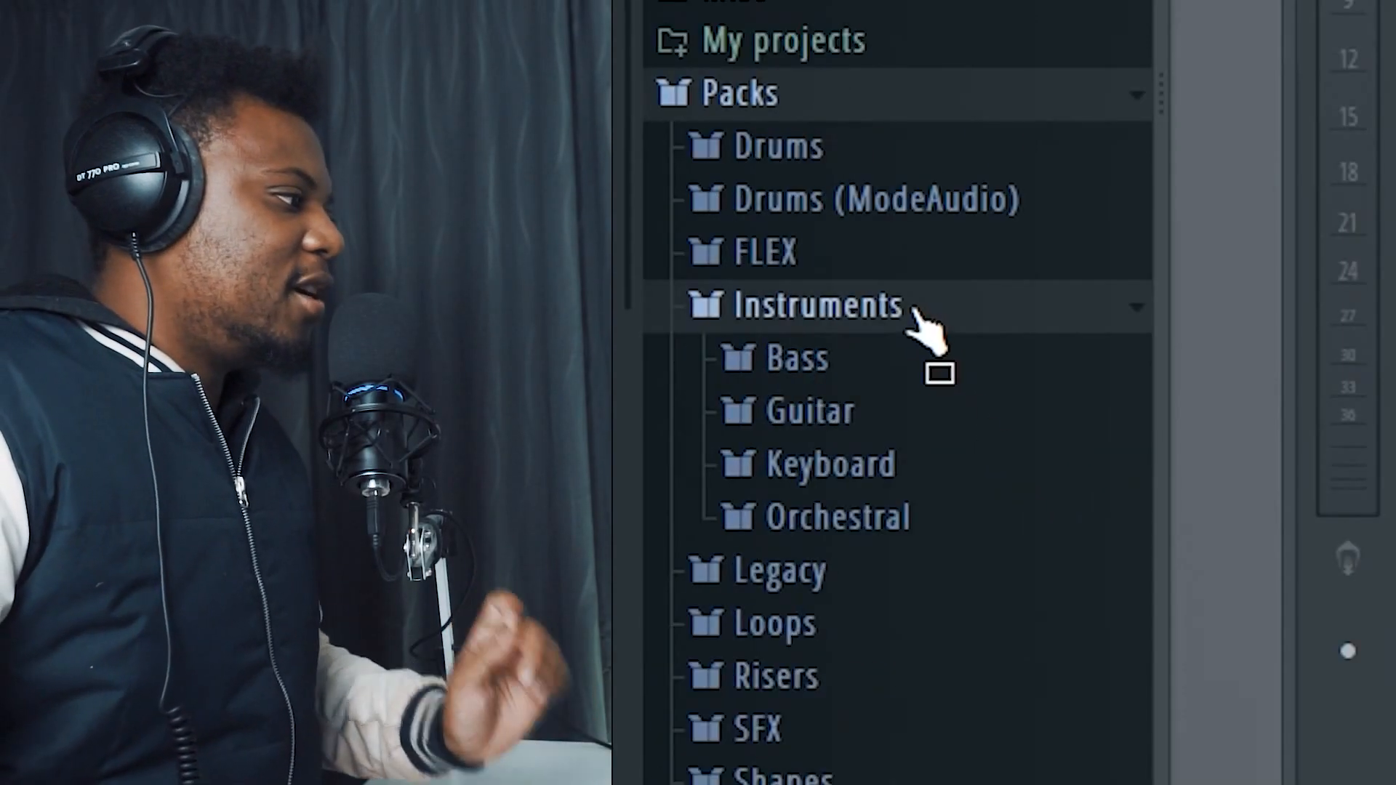
pyautogui.click(963, 476)
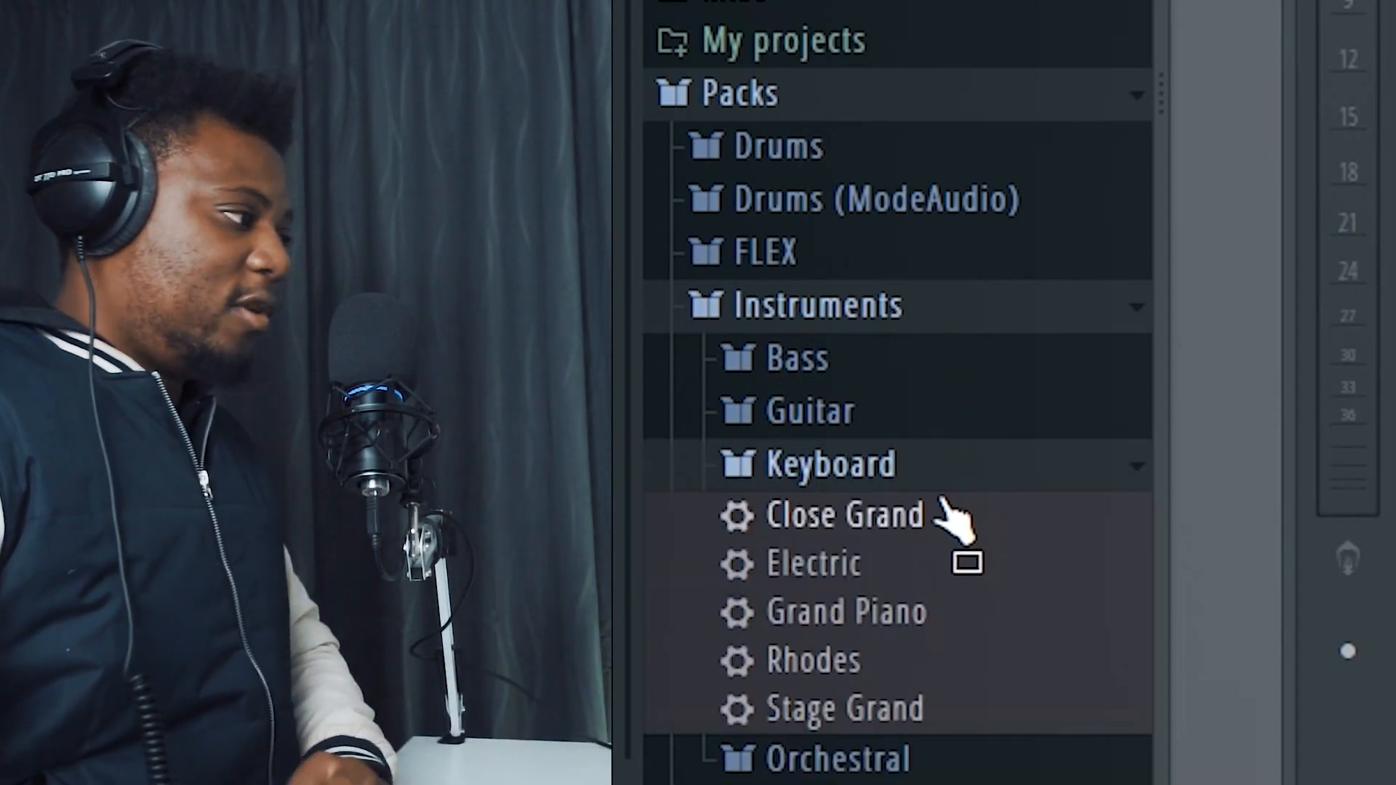
pyautogui.moveTo(865, 594); pyautogui.dragTo(1395, 0)
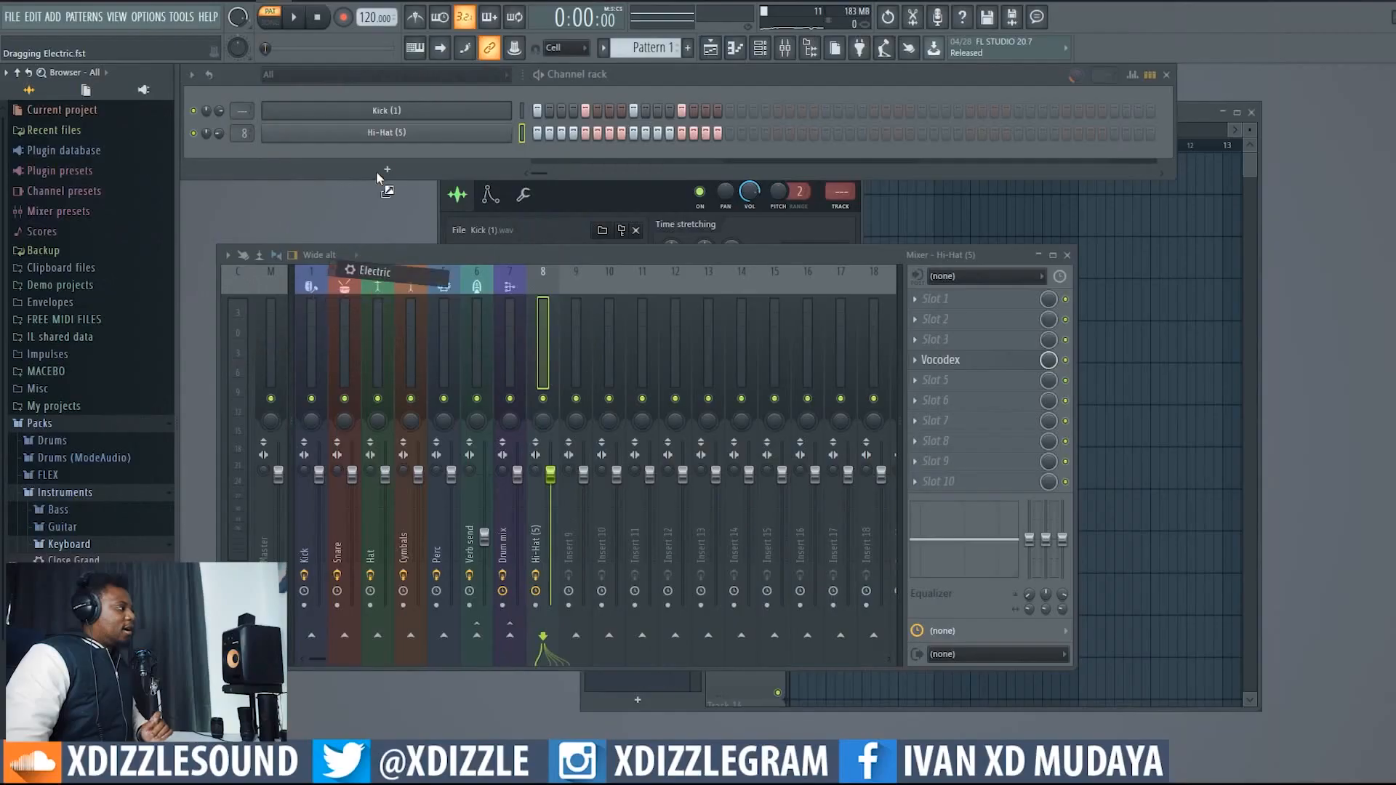
pyautogui.moveTo(376, 172); pyautogui.dragTo(582, 213)
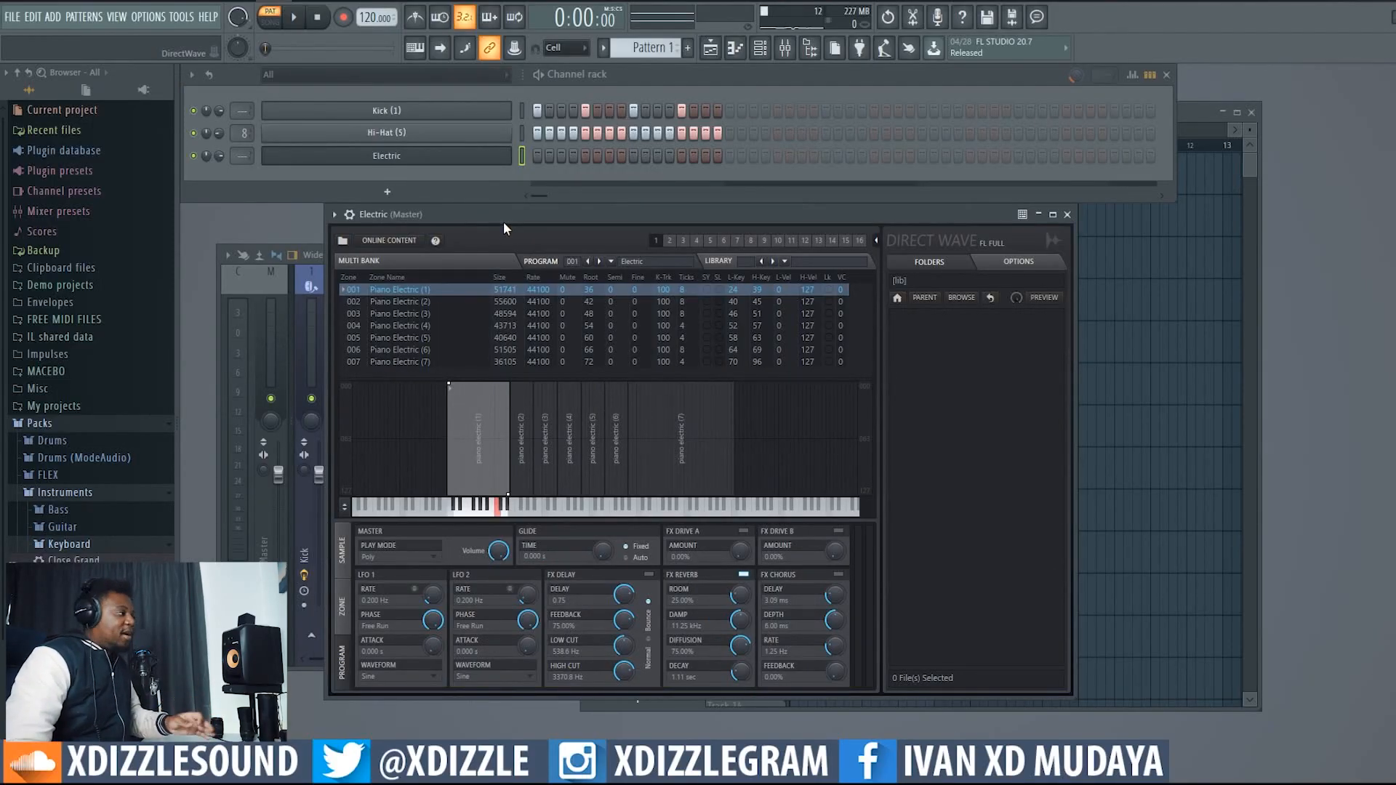
pyautogui.moveTo(492, 213); pyautogui.dragTo(504, 223)
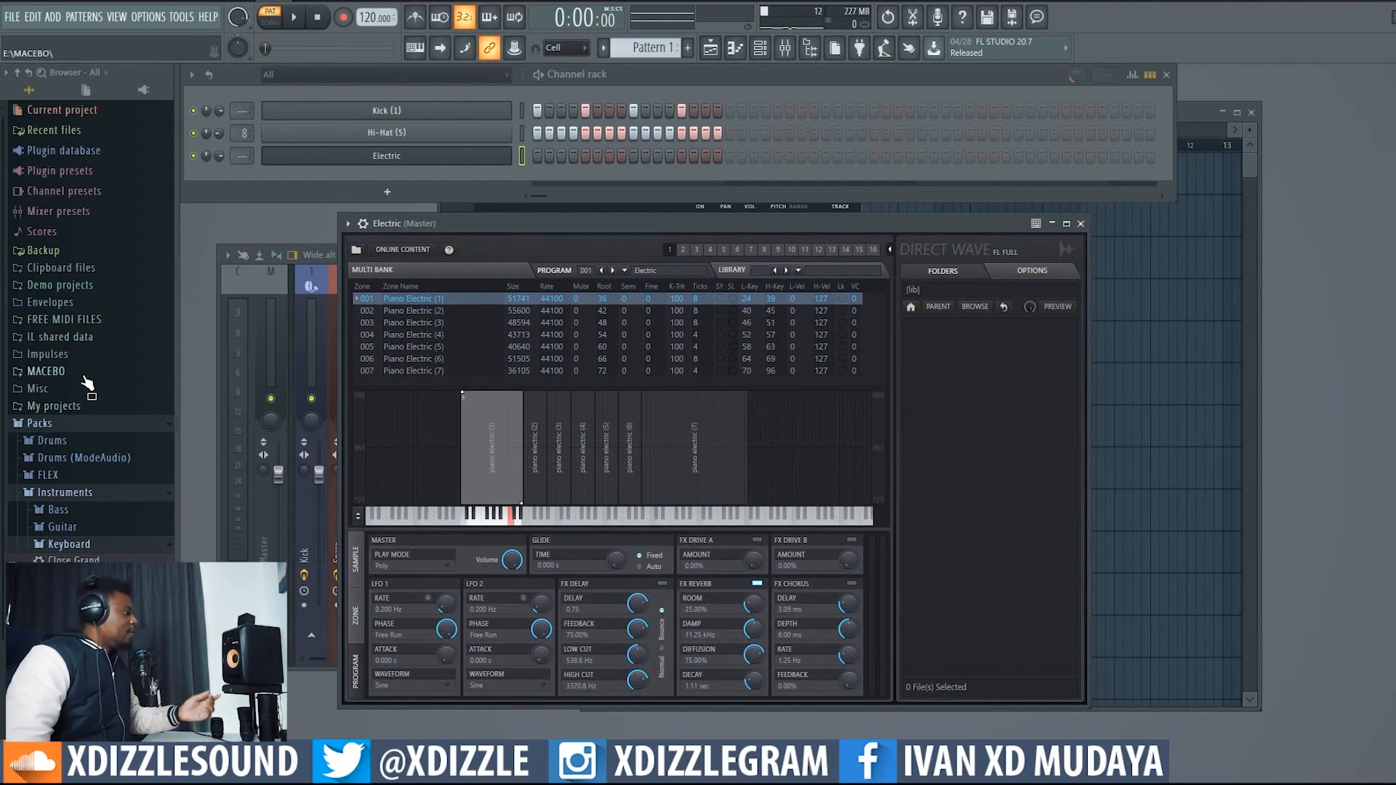
# Load a Major Prog MIDI file ending in bIIImaj9 from MACEBO's Deep-House chord progressions, 04 - Eb Major - C Minor, into the Electric channel.
pyautogui.click(46, 371)
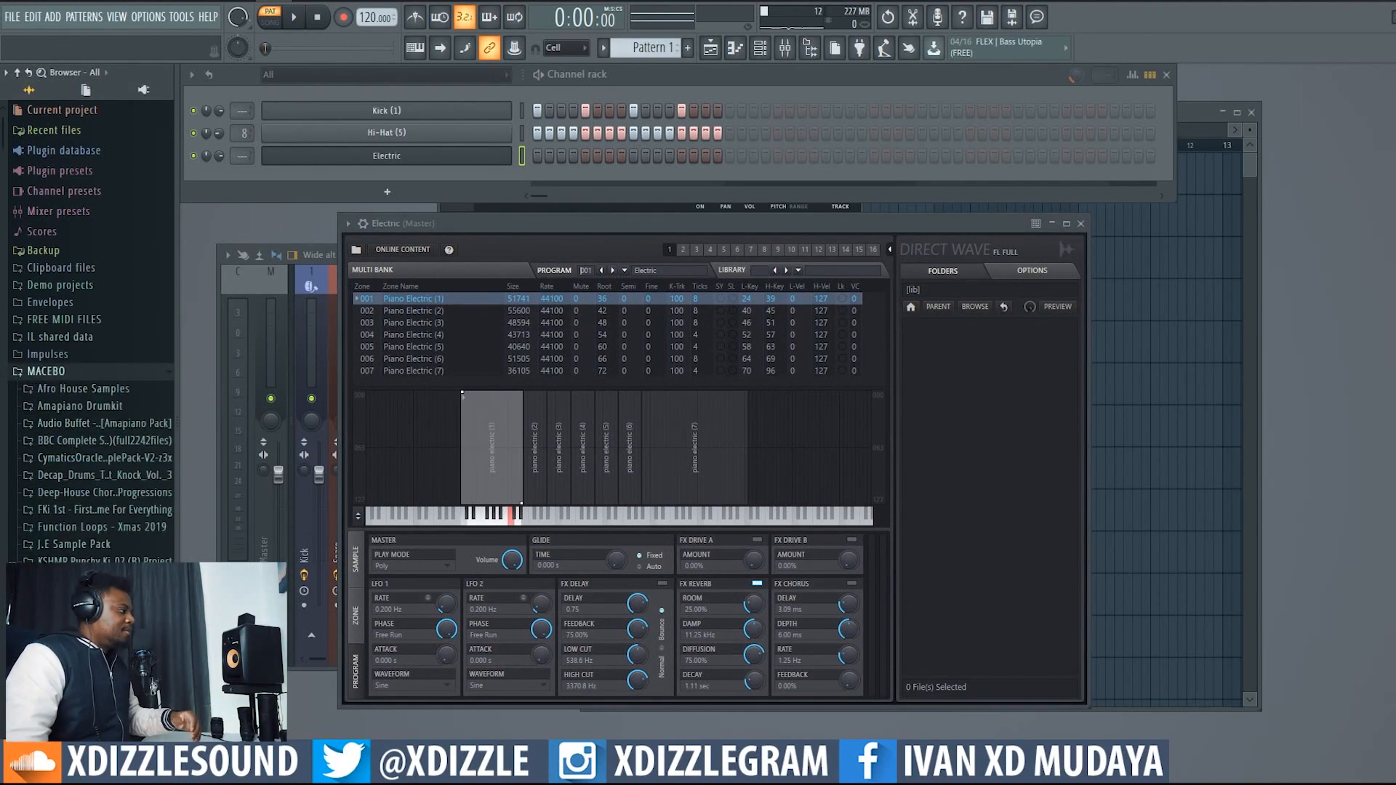
pyautogui.click(102, 492)
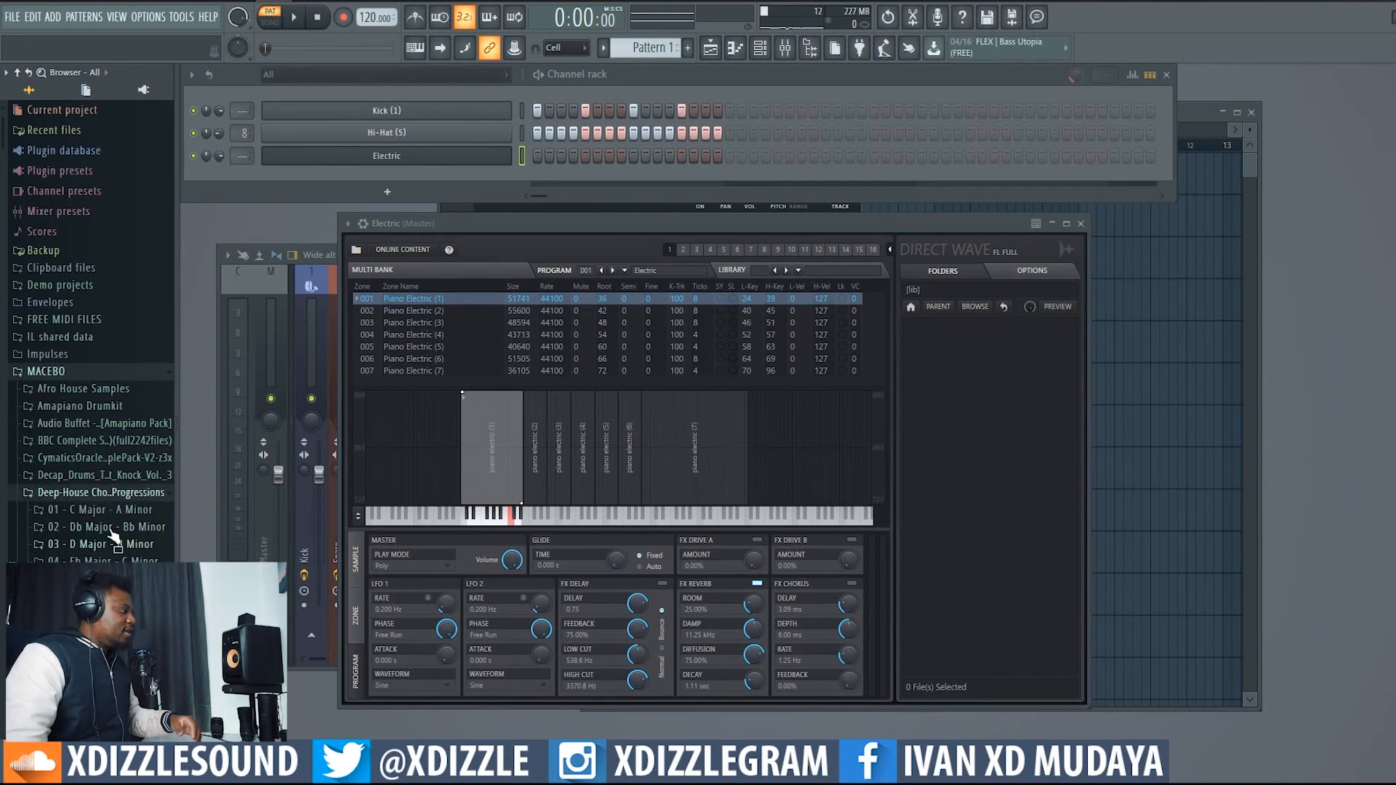
pyautogui.scroll(-7, 115, 533)
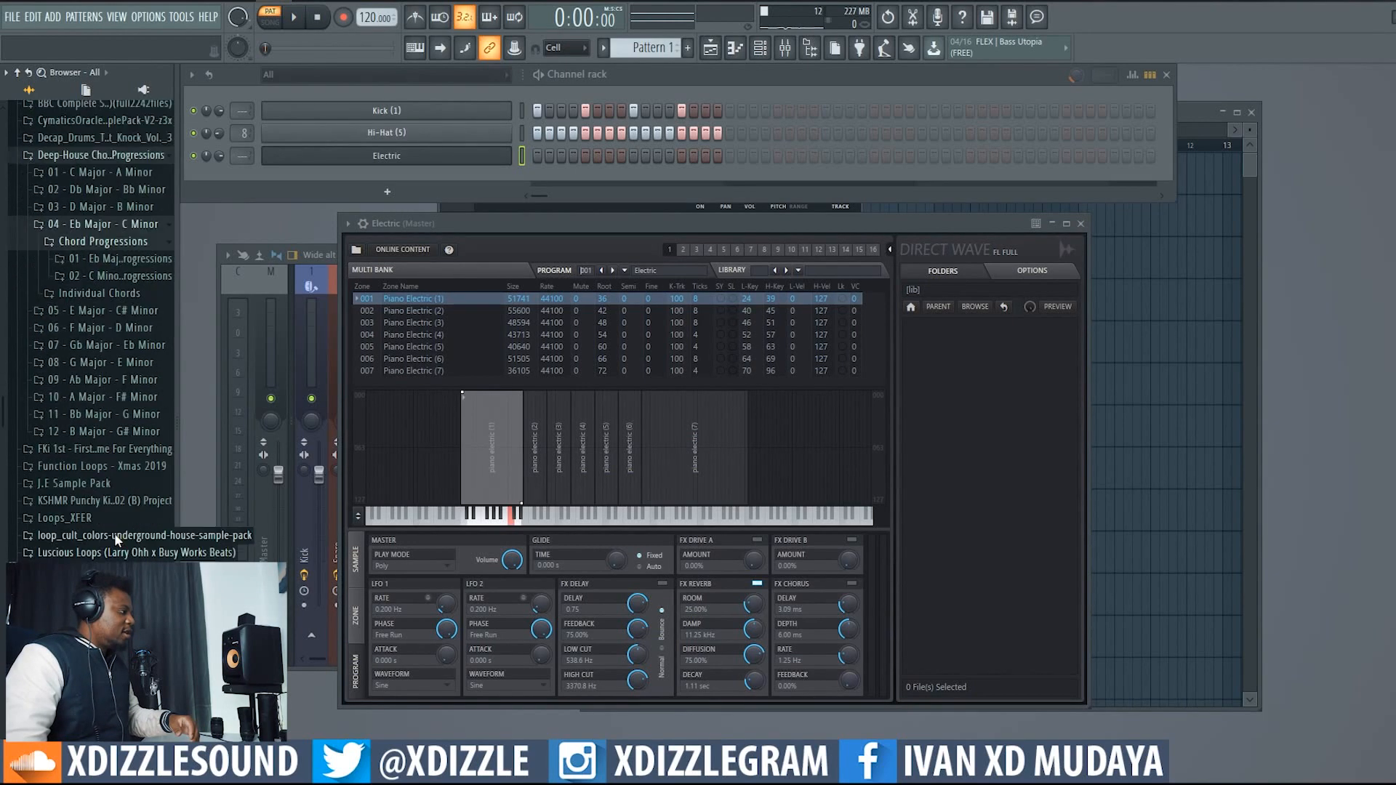
pyautogui.click(116, 219)
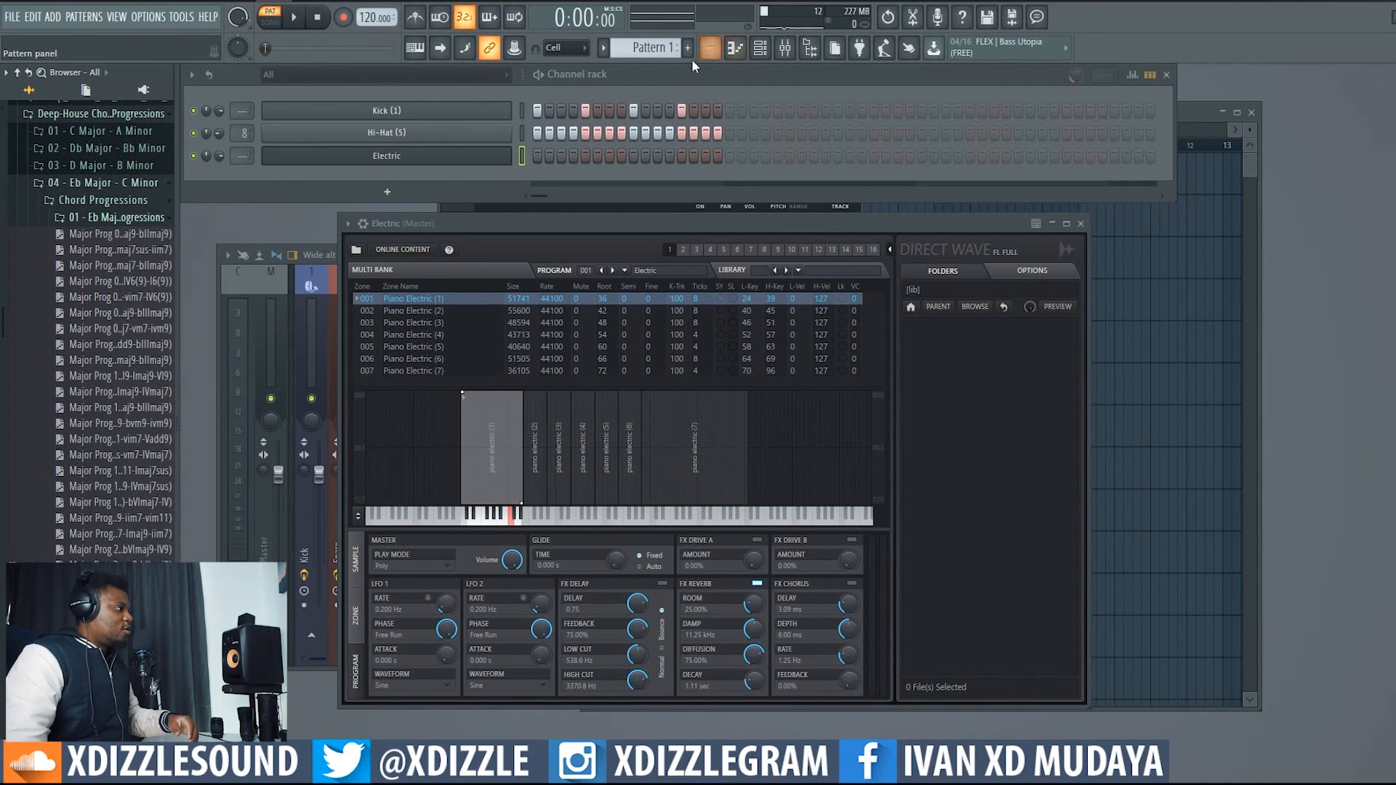
pyautogui.moveTo(120, 313); pyautogui.dragTo(461, 159)
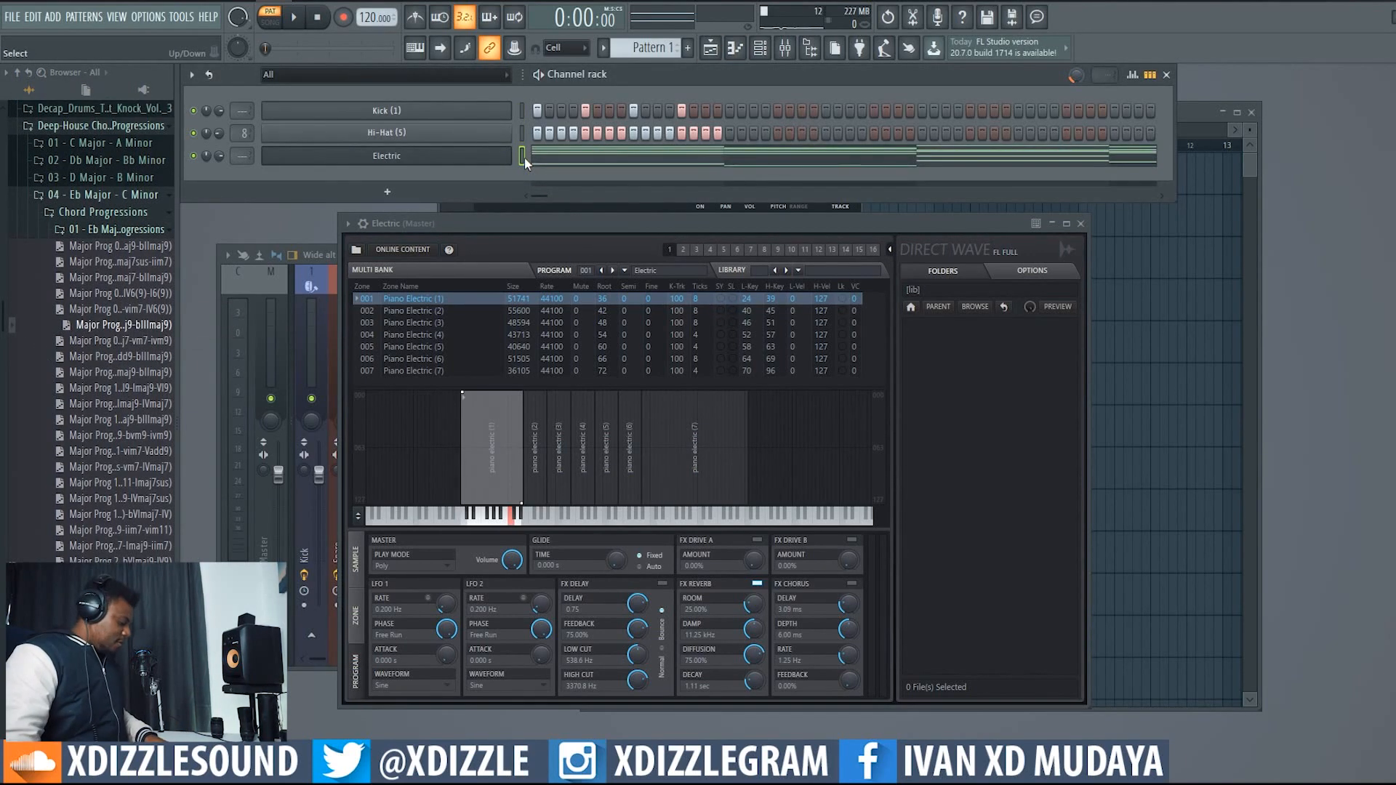
# Move the Electric channel's chords from Pattern 1 to Pattern 2 and bring the playlist to the front.
pyautogui.hotkey('ctrl', 'x')
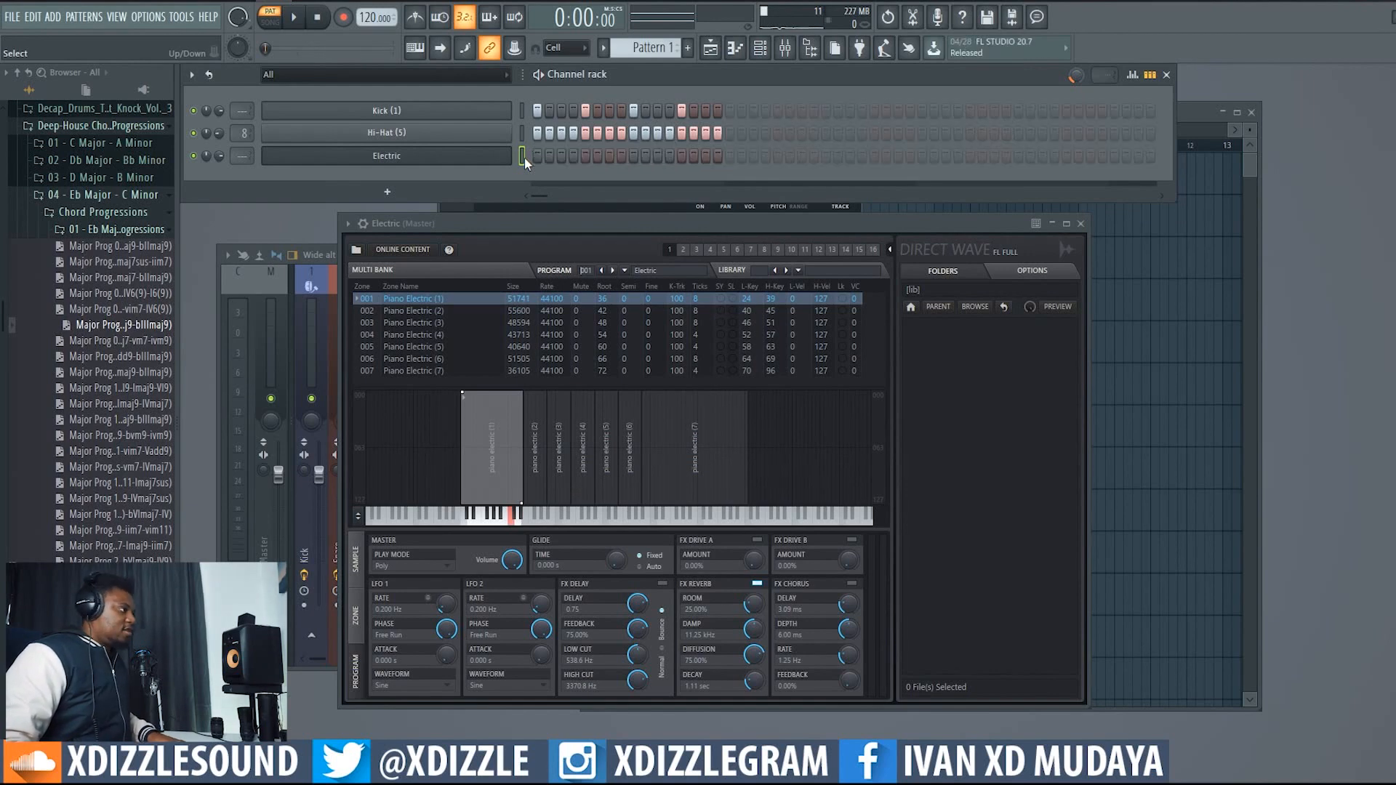
pyautogui.press('KP_Add')
pyautogui.hotkey('ctrl', 'v')
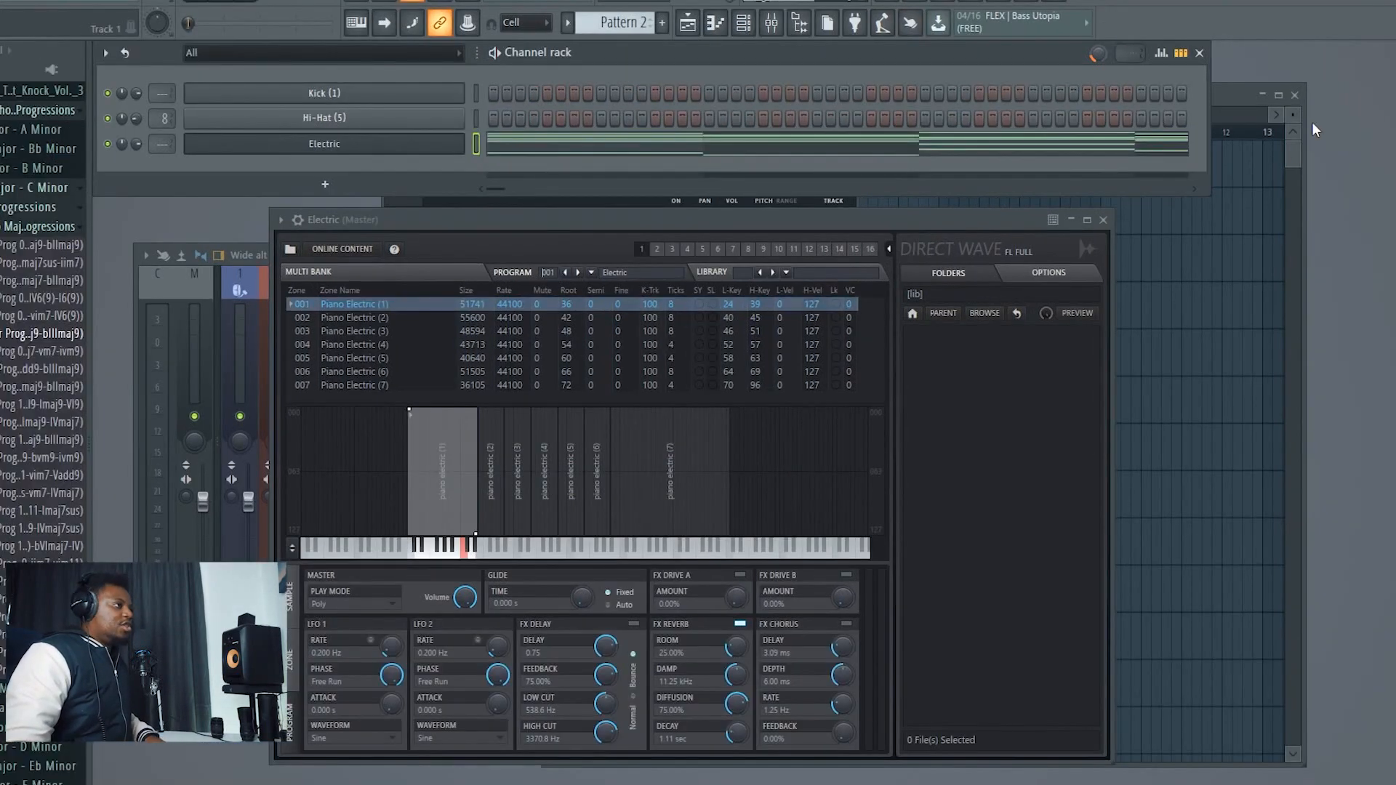
pyautogui.click(1280, 139)
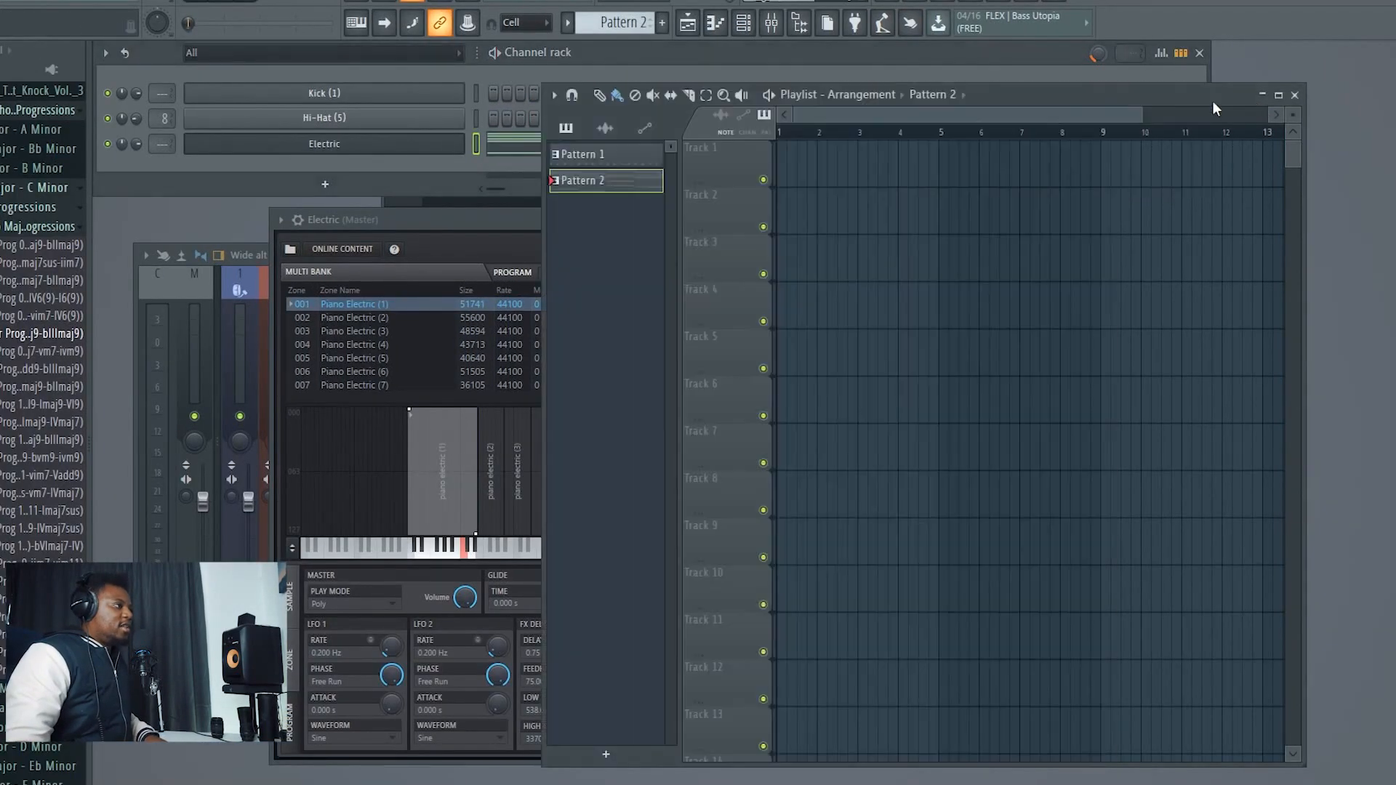
# Place Pattern 2 on Track 3 and four repeats of Pattern 1 on Track 1 across bars 1 to 4, and play the song.
pyautogui.click(788, 251)
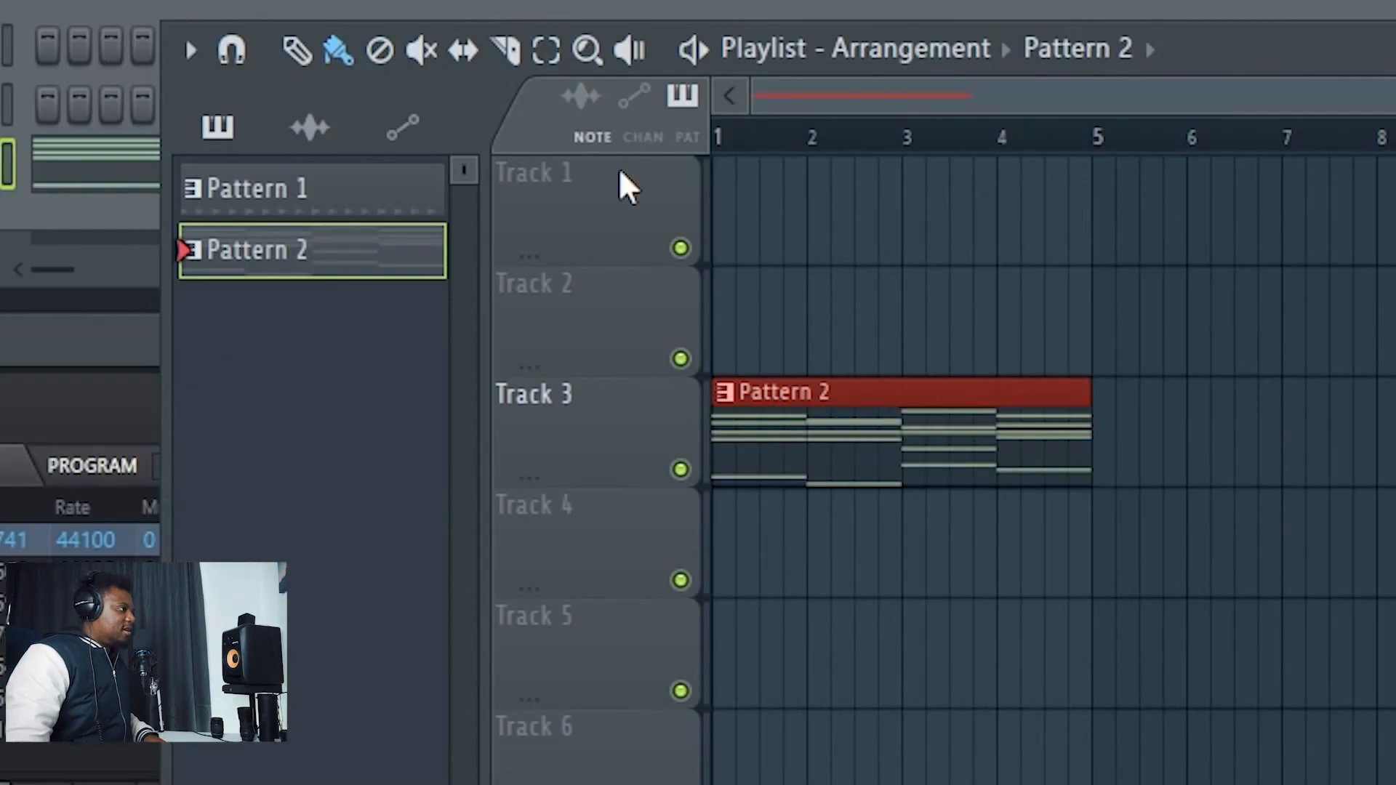
pyautogui.moveTo(381, 192)
pyautogui.mouseDown()
pyautogui.moveTo(717, 265)
pyautogui.moveTo(776, 218)
pyautogui.moveTo(1029, 207)
pyautogui.mouseUp()
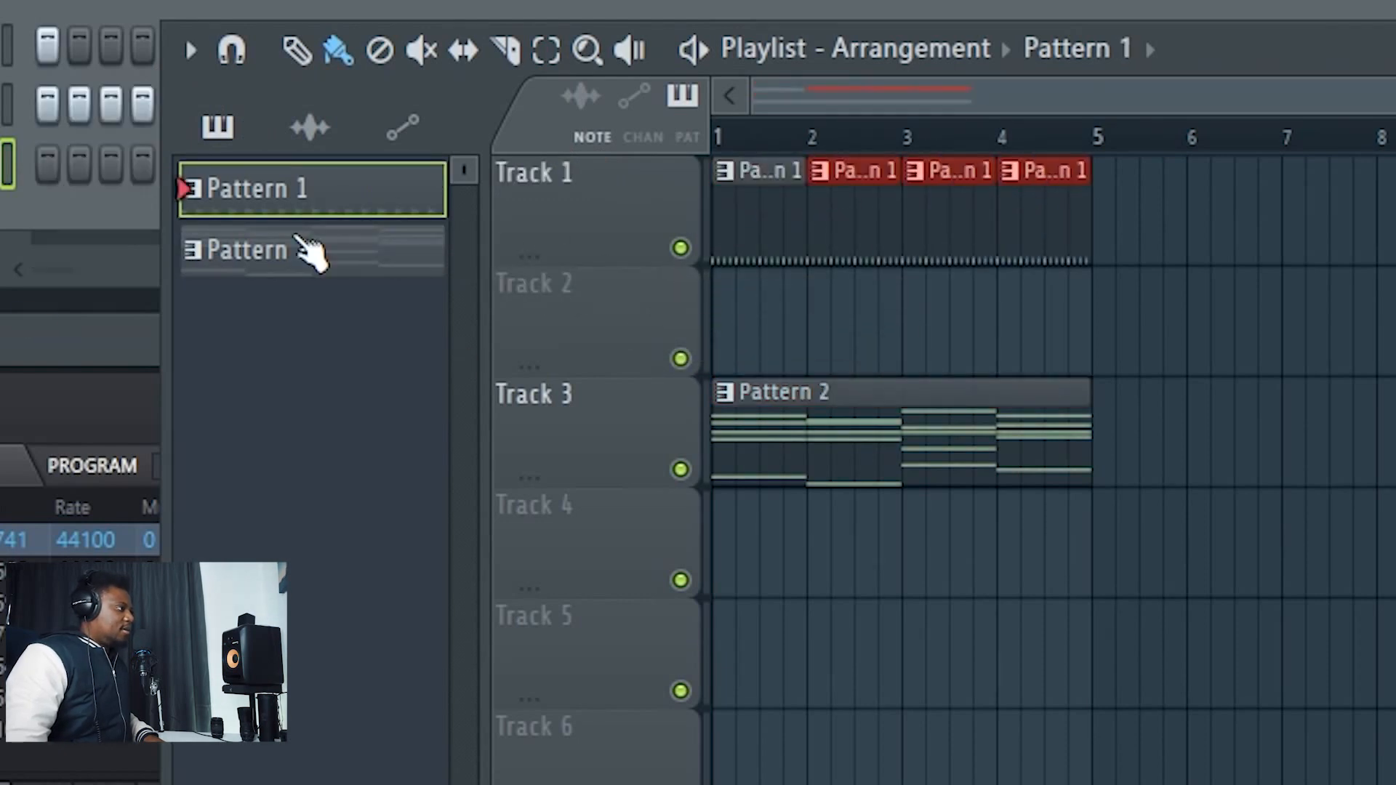
pyautogui.scroll(1, 733, 139)
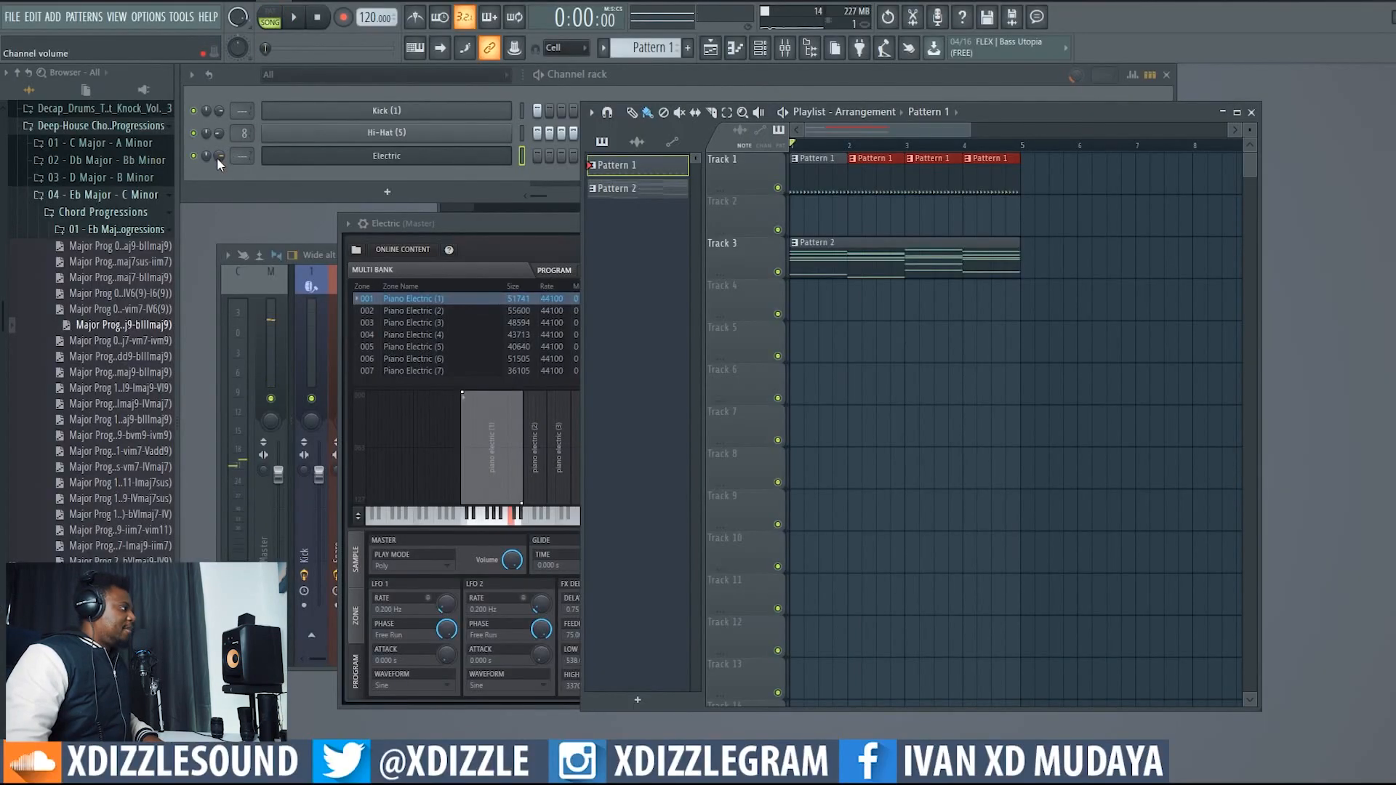
pyautogui.press('space')
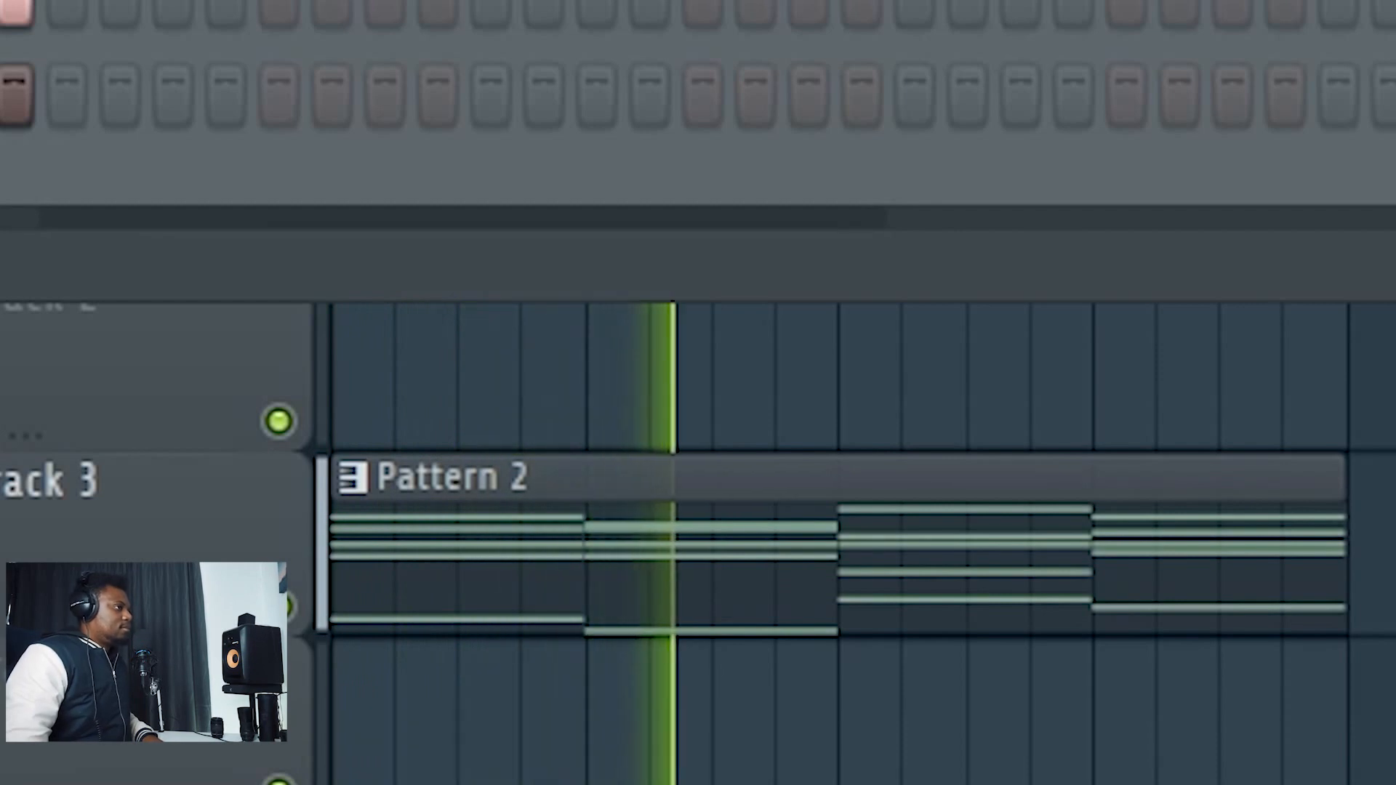
pyautogui.press('F6')
pyautogui.press('F6')
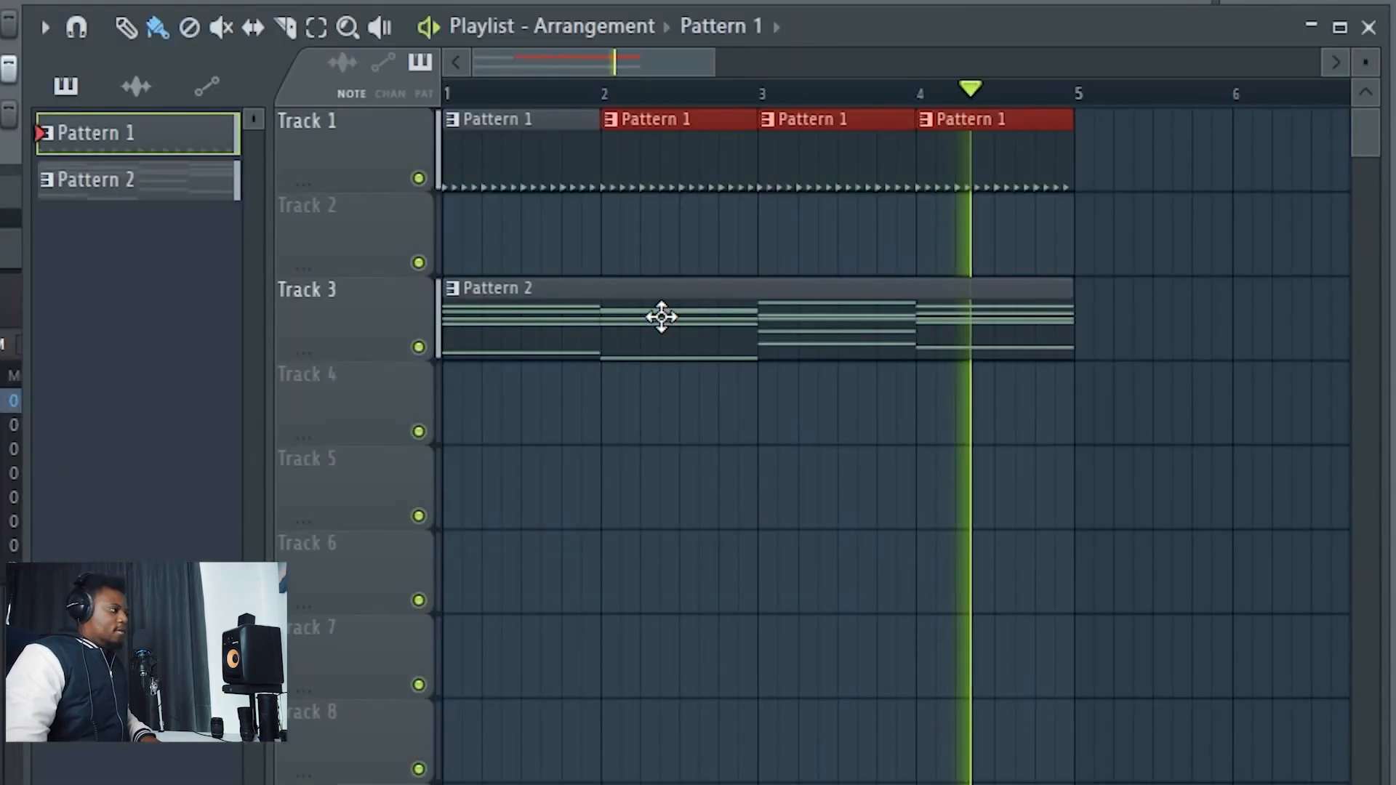
# Open Pattern 2's Electric notes in the piano roll, bring up the Electric channel's DirectWave window and stop playback.
pyautogui.doubleClick(570, 483)
pyautogui.click(386, 155)
pyautogui.moveTo(58, 263); pyautogui.dragTo(4, 226)
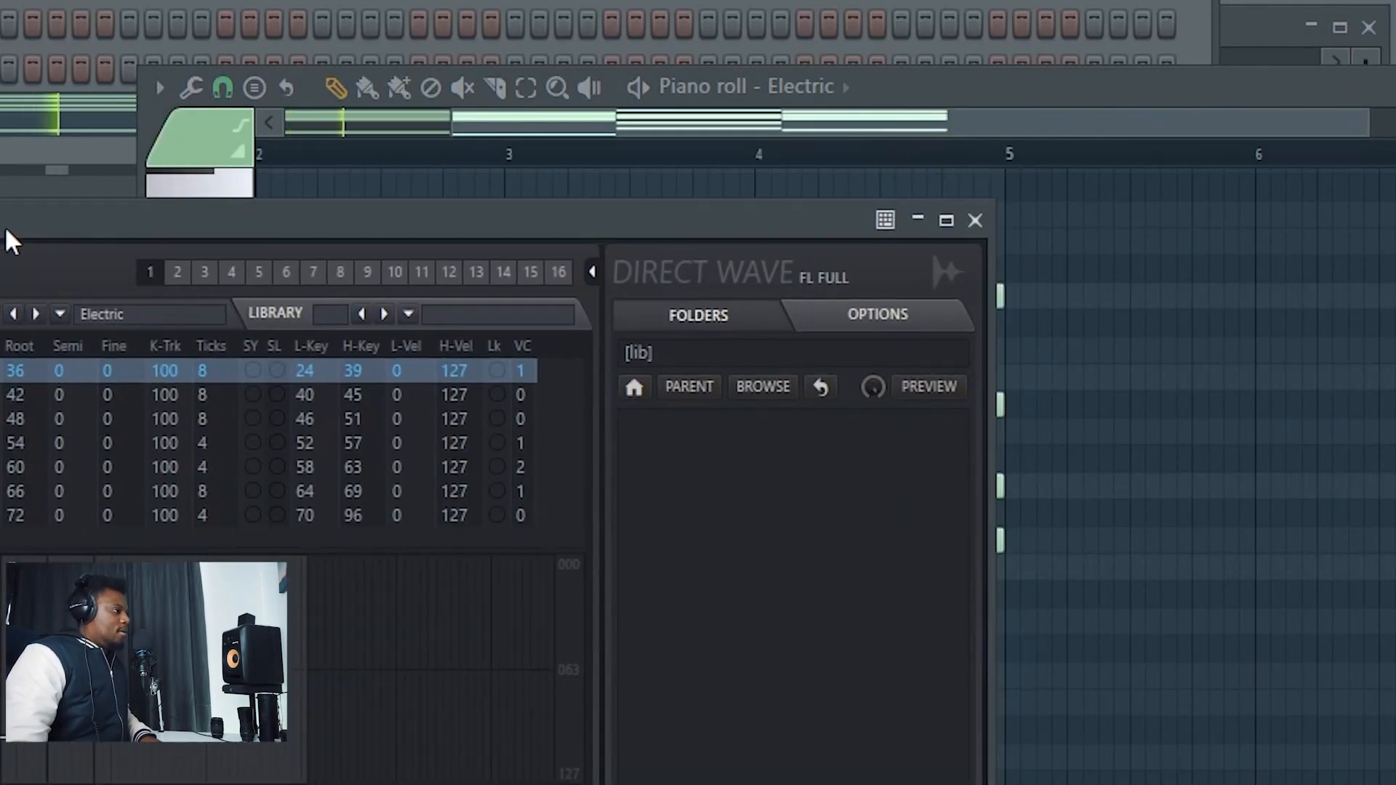
pyautogui.press('space')
pyautogui.moveTo(615, 212); pyautogui.dragTo(614, 190)
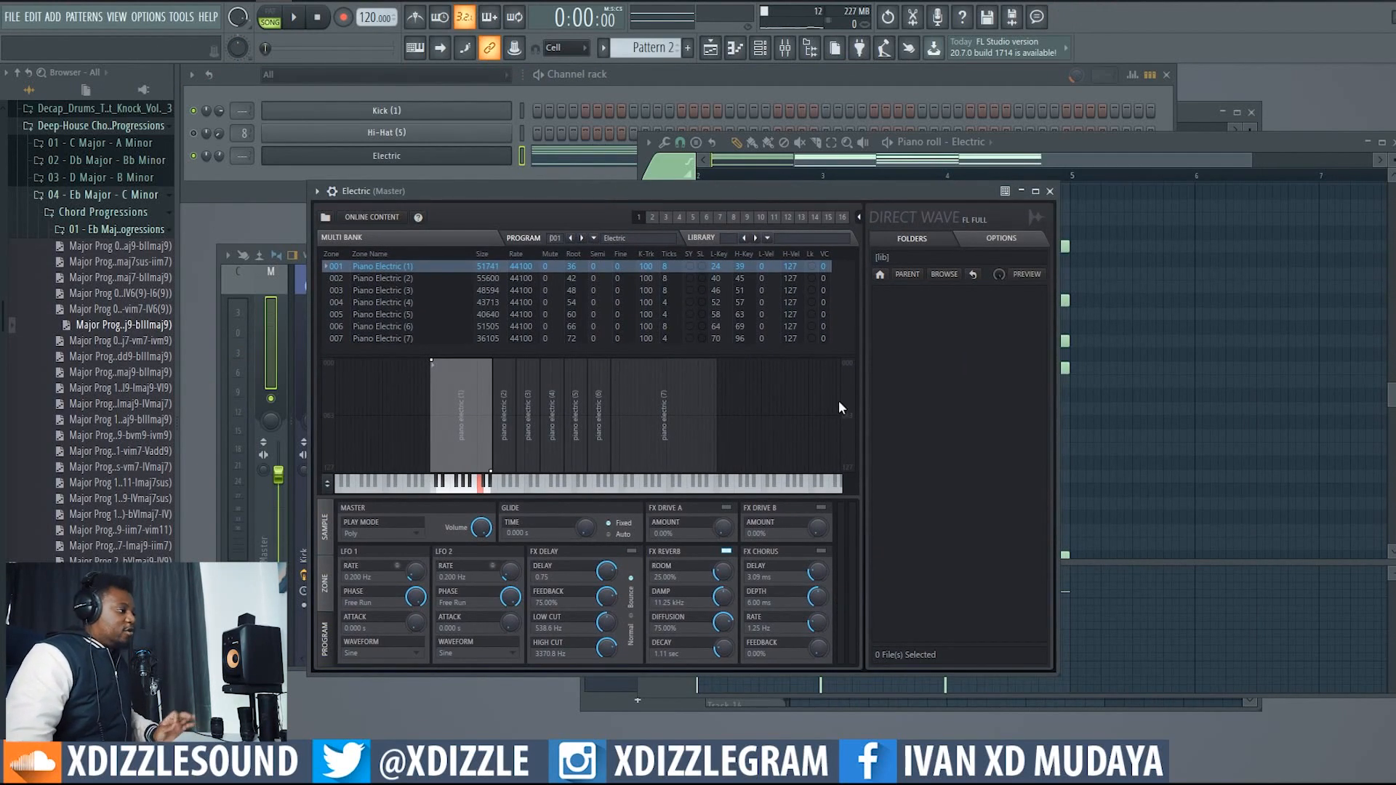
# Set the Electric channel's FX Reverb room to 59.28% and decay to 3.66 sec, and its FX Chorus delay to 5.38 ms.
pyautogui.moveTo(727, 573); pyautogui.dragTo(727, 561)
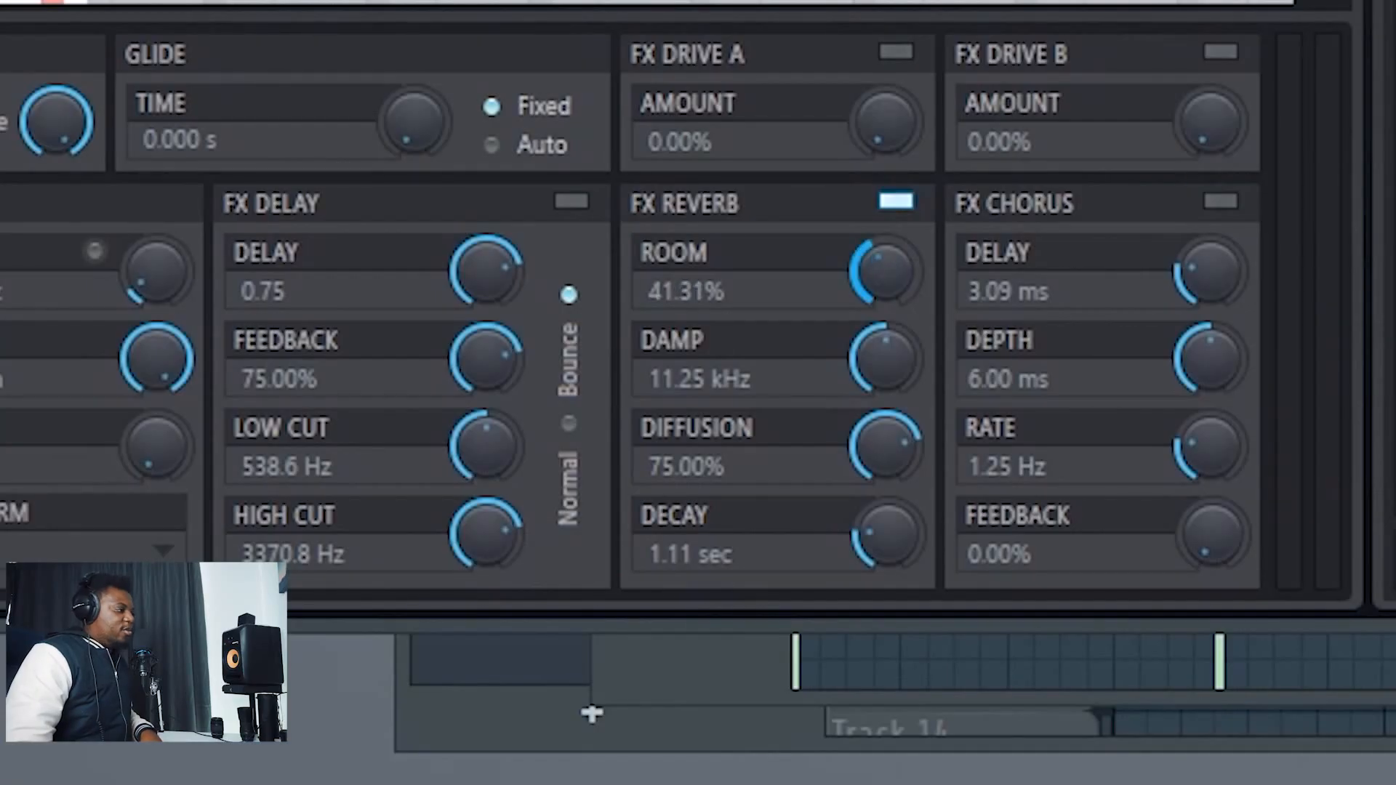
pyautogui.moveTo(883, 270); pyautogui.dragTo(883, 262)
pyautogui.moveTo(1256, 296); pyautogui.dragTo(1255, 283)
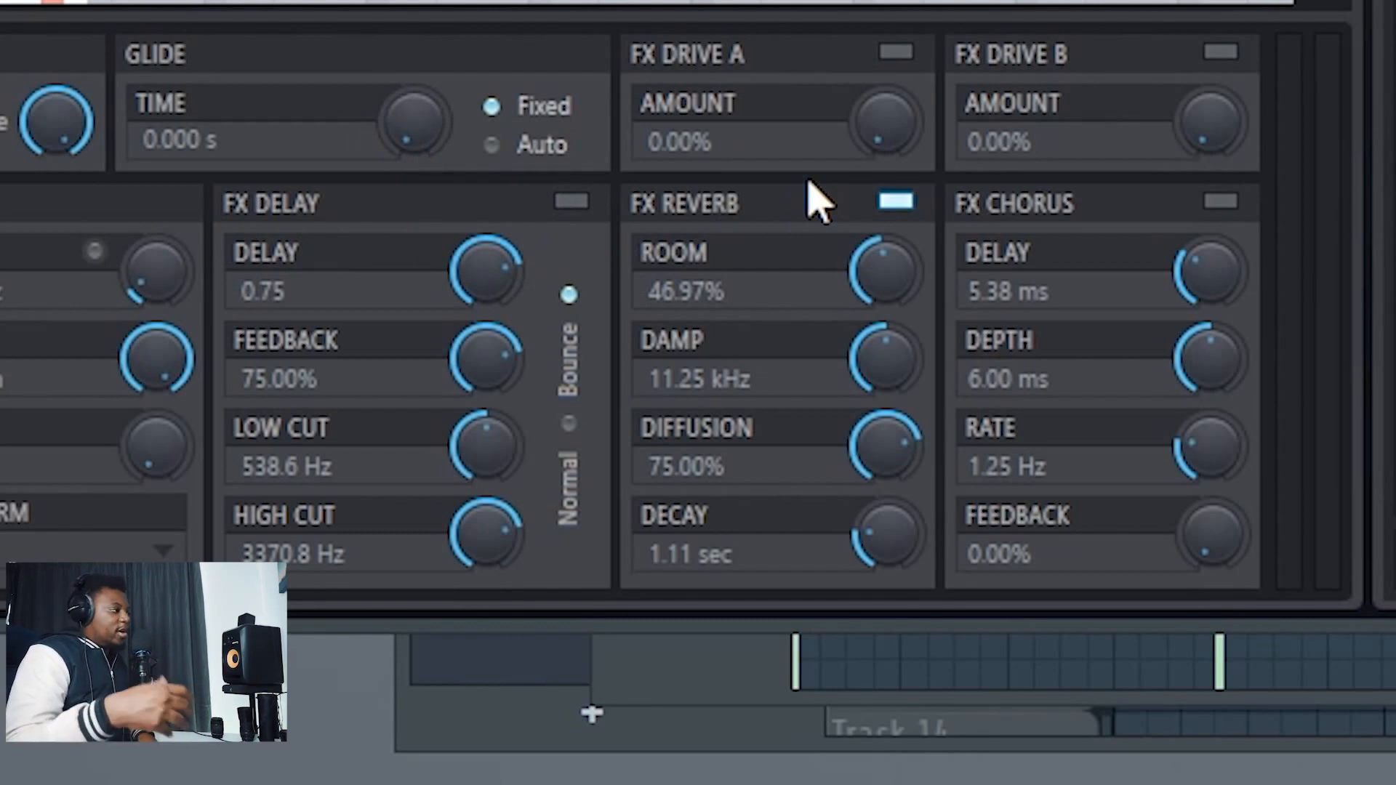
pyautogui.moveTo(894, 300); pyautogui.dragTo(894, 277)
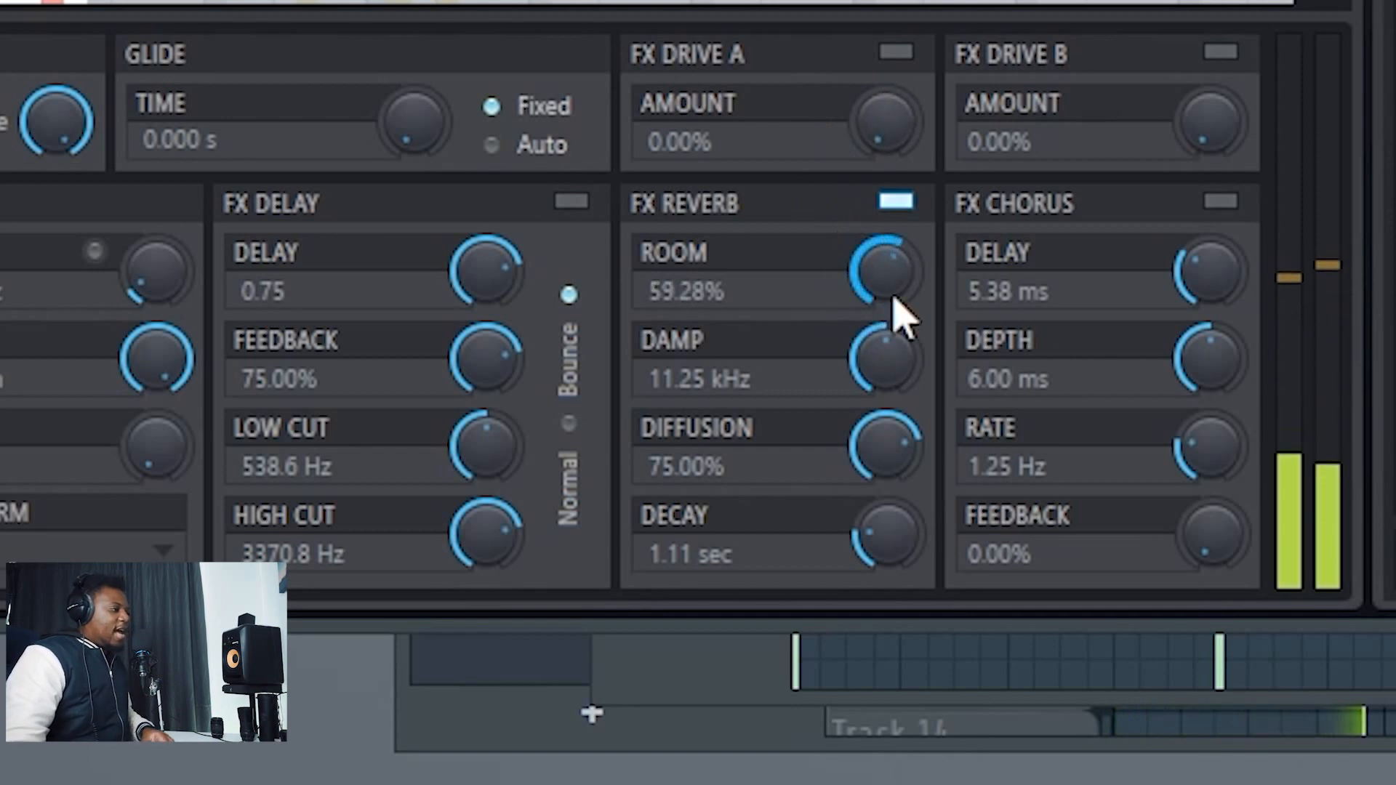
pyautogui.moveTo(888, 536); pyautogui.dragTo(916, 585)
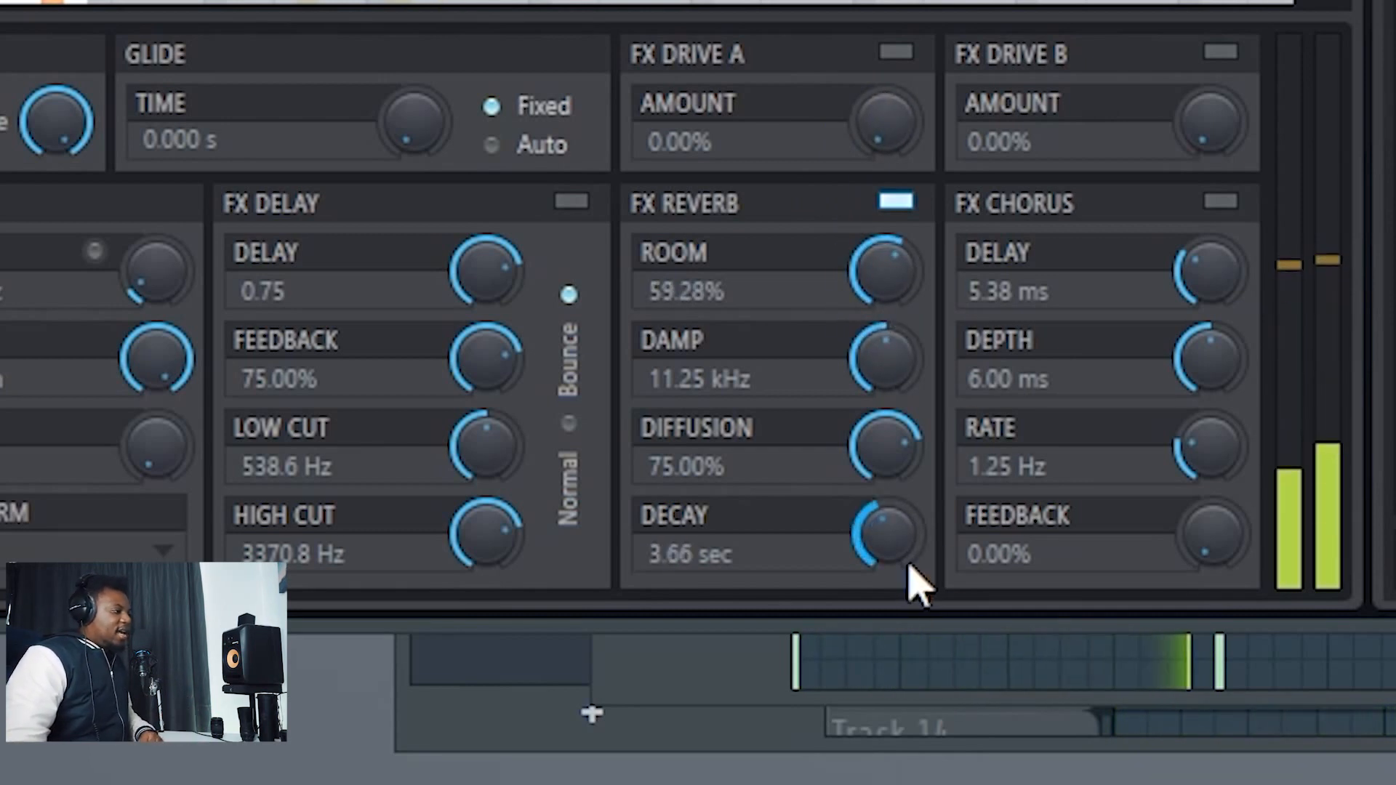
# Enable the FX Chorus with 22.85% feedback and a 12.98 ms delay, and close the DirectWave window.
pyautogui.moveTo(1210, 535); pyautogui.dragTo(1210, 505)
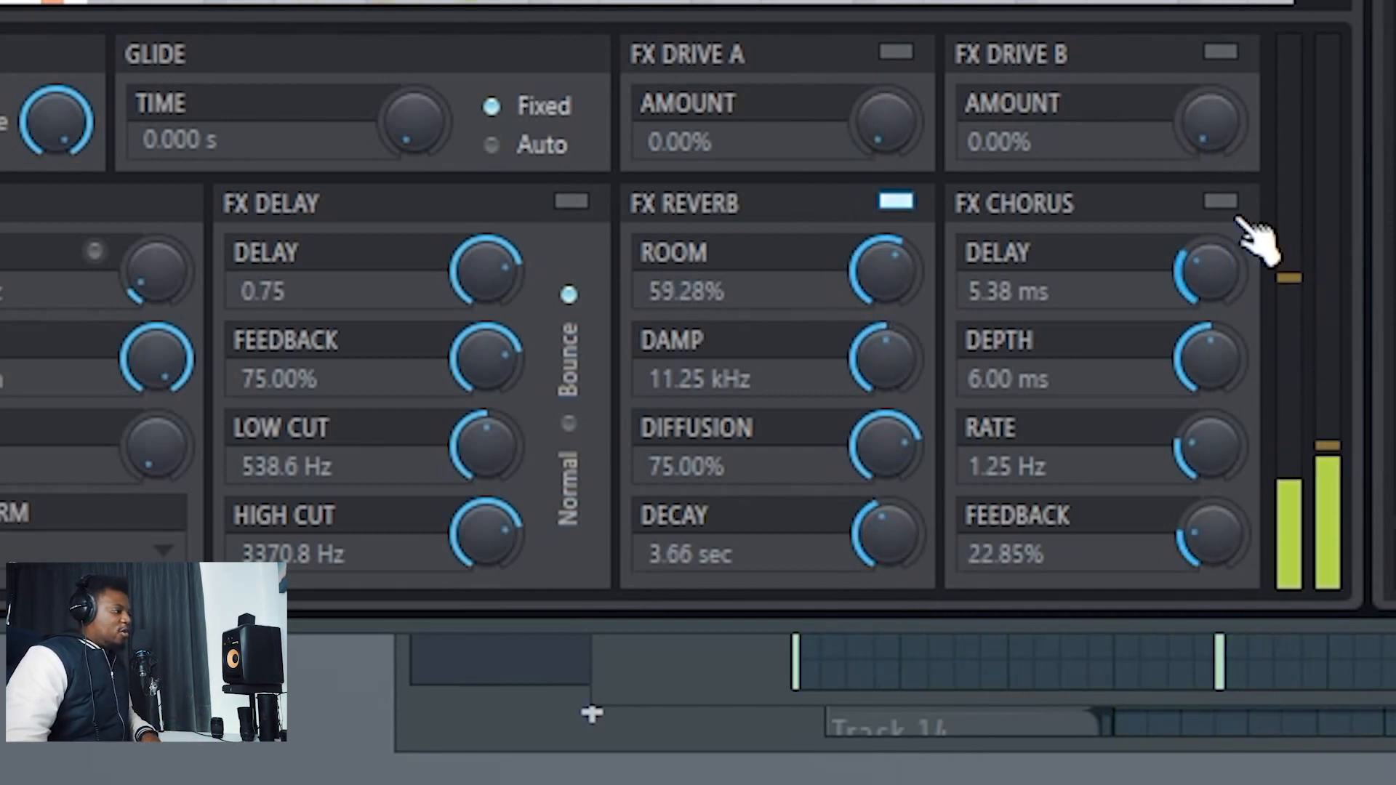
pyautogui.click(1221, 201)
pyautogui.moveTo(1214, 289); pyautogui.dragTo(1215, 243)
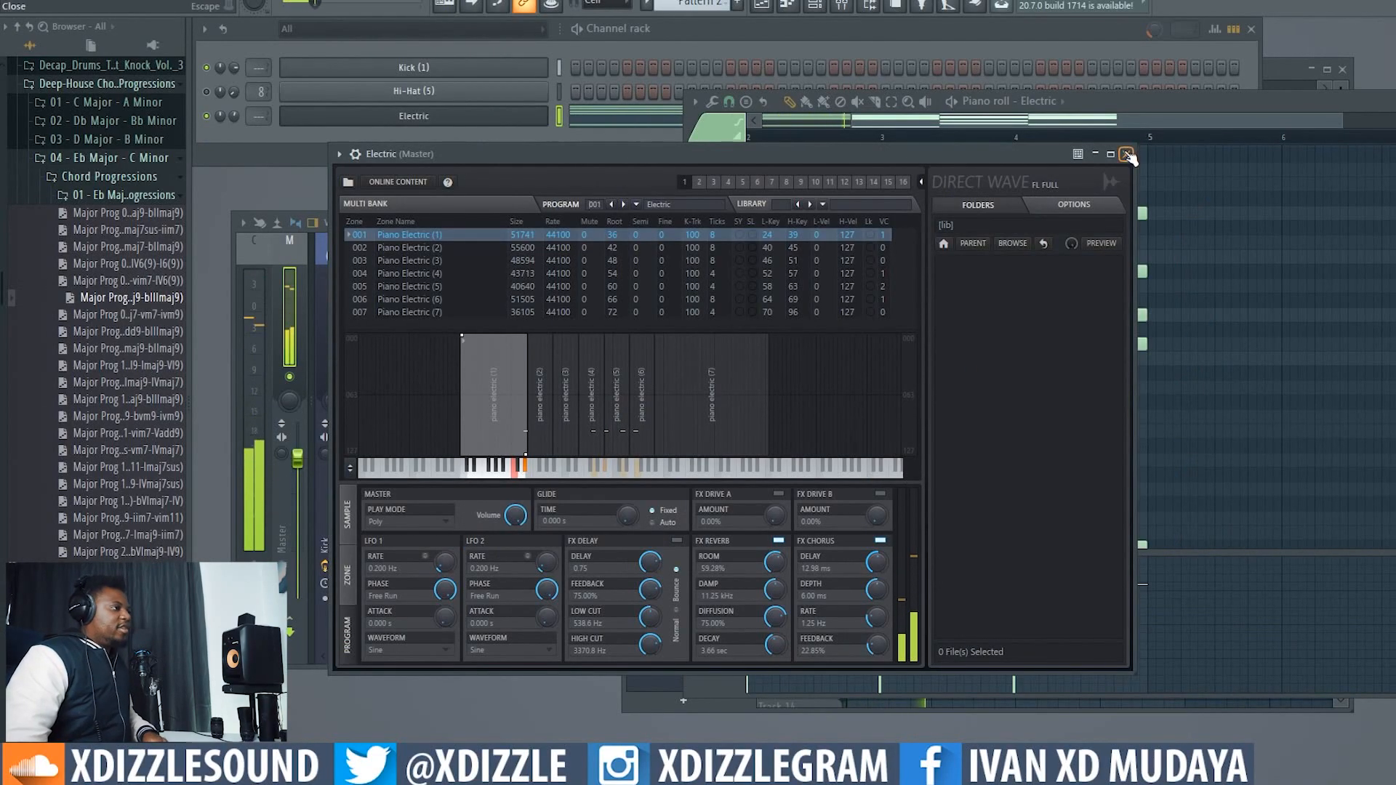
pyautogui.click(1126, 154)
# Listen to the chord progression while viewing all its notes in the piano roll, and look at the master track's mixer slots.
pyautogui.scroll(2, 909, 116)
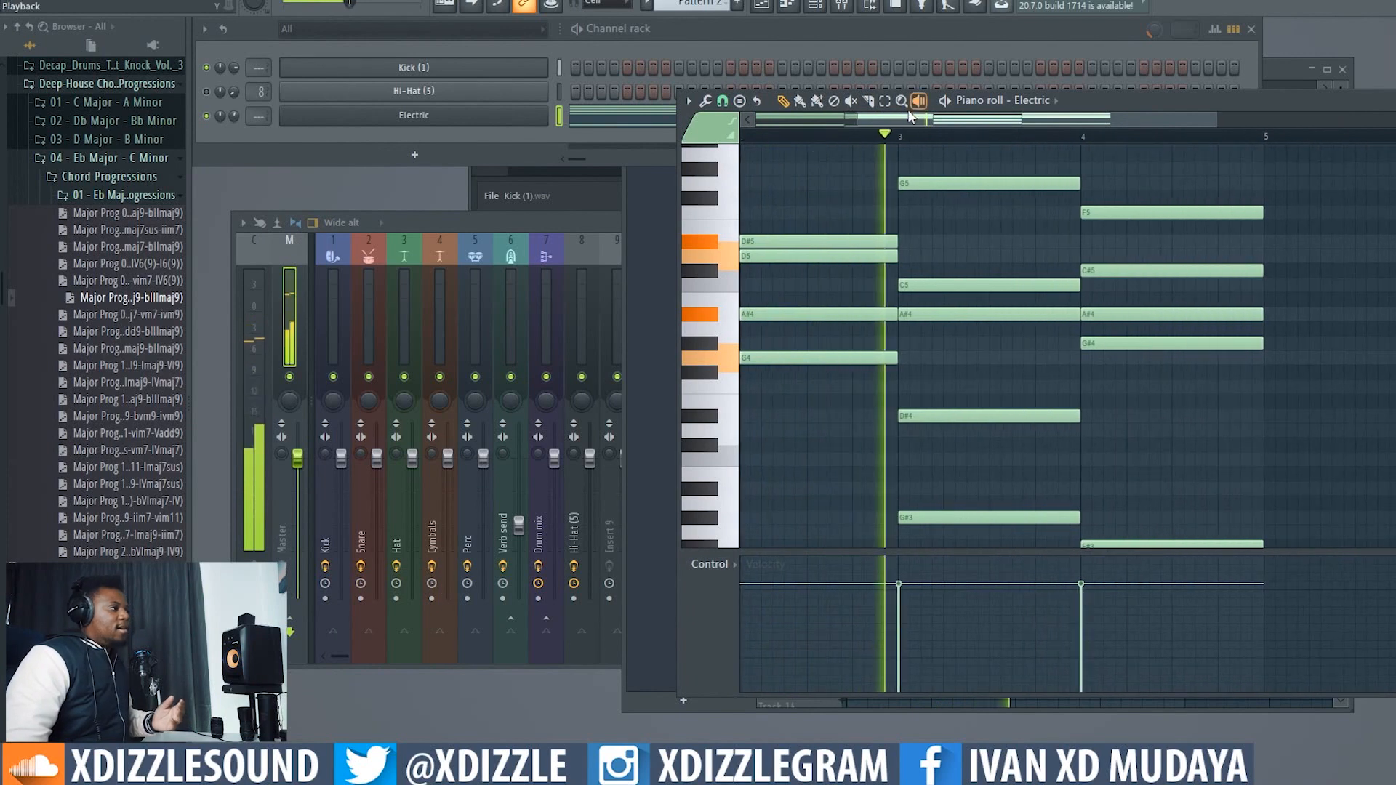
pyautogui.scroll(-2, 908, 116)
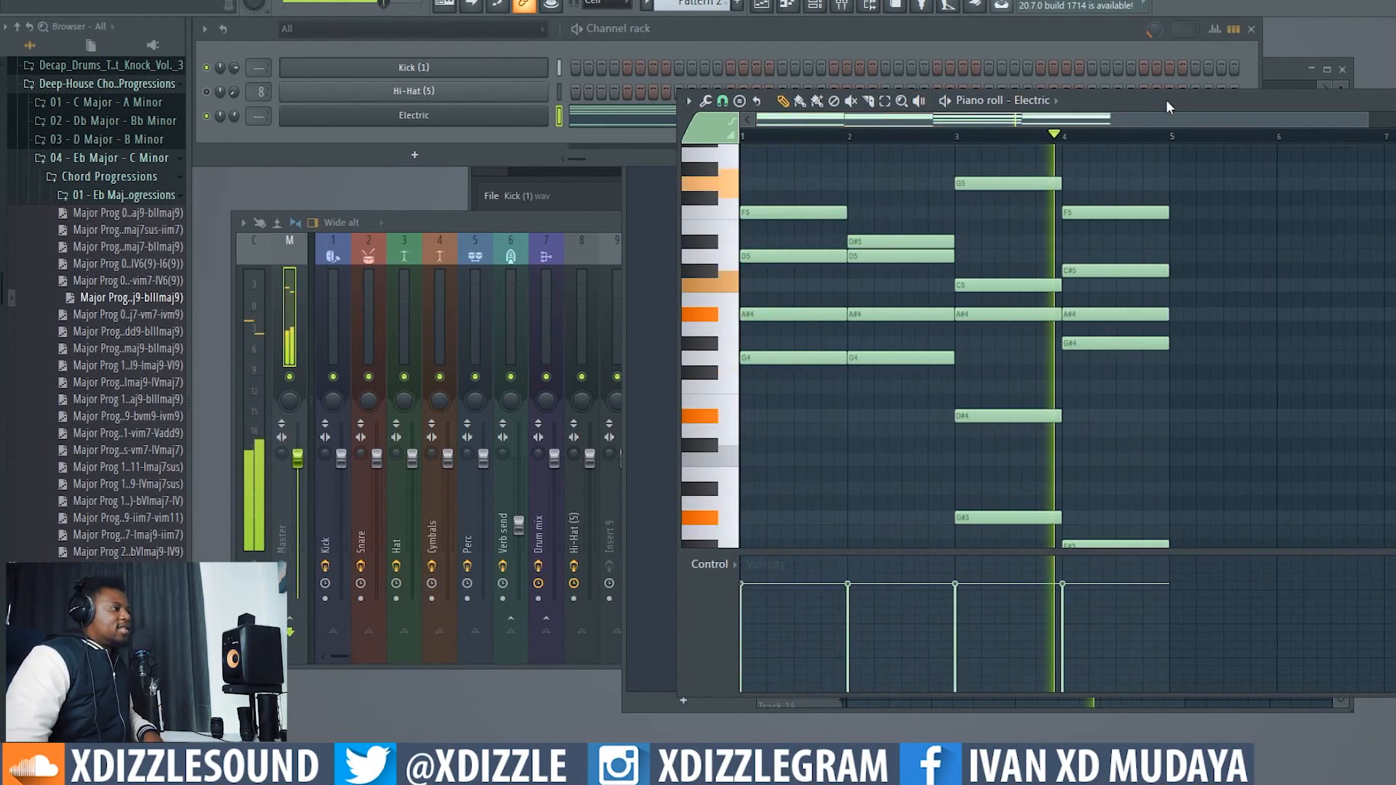
pyautogui.press('space')
pyautogui.click(497, 227)
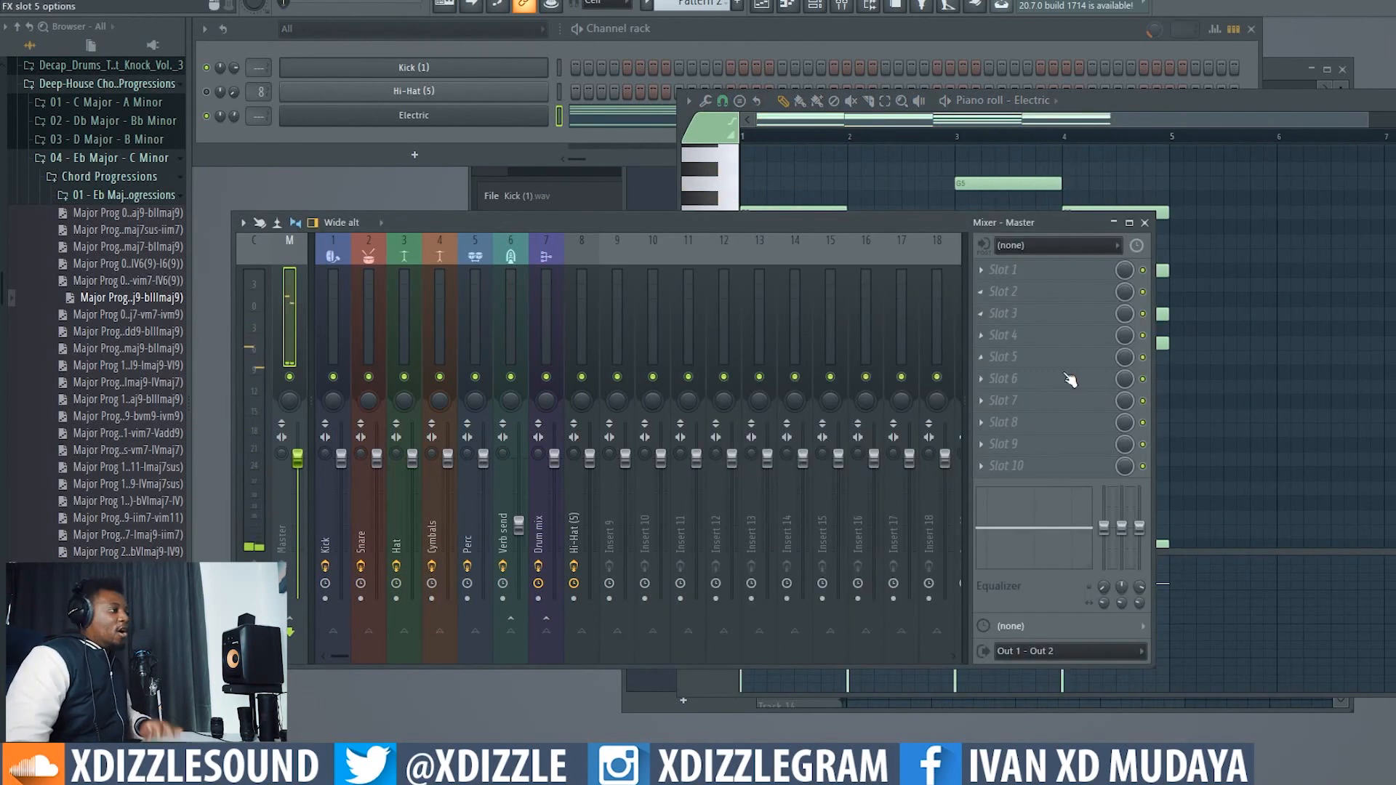
pyautogui.click(1121, 93)
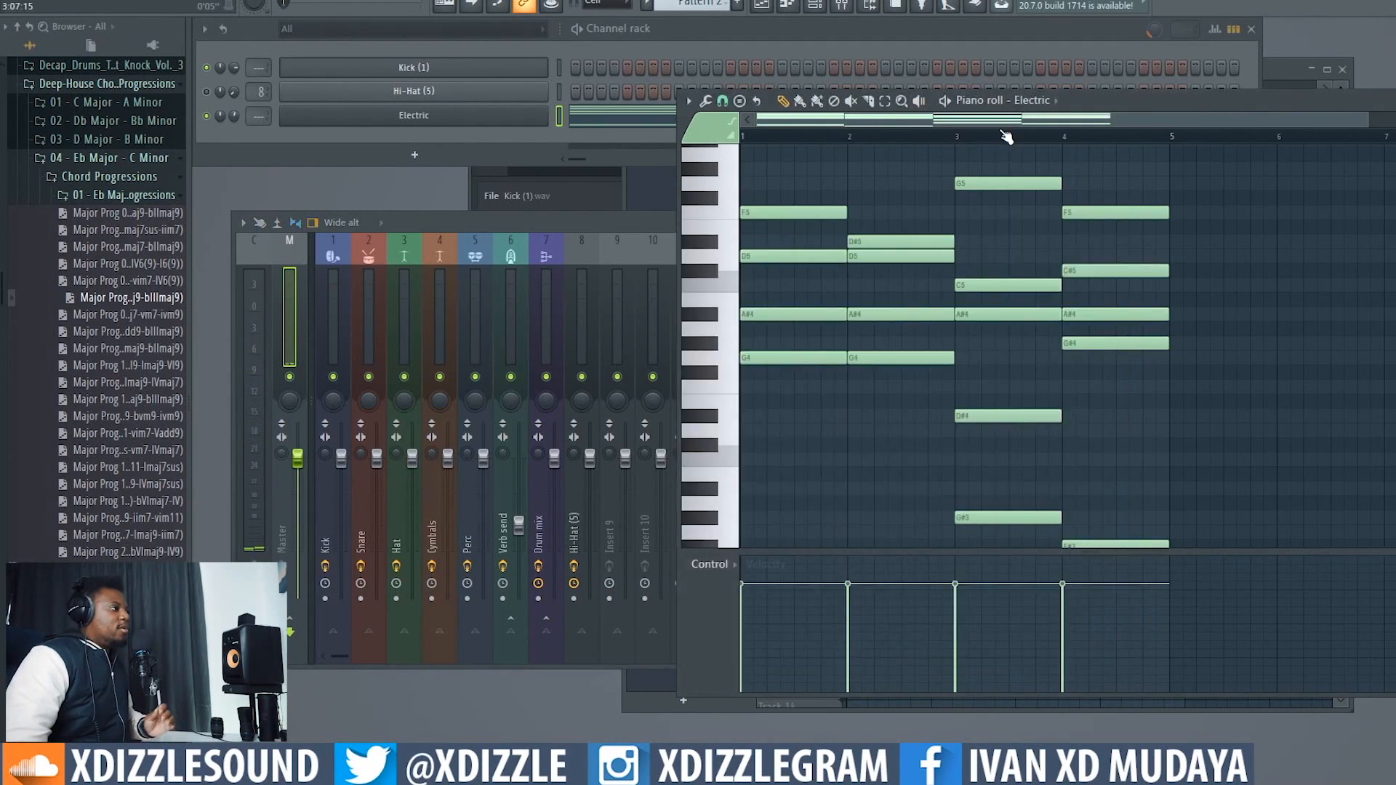
pyautogui.scroll(2, 973, 149)
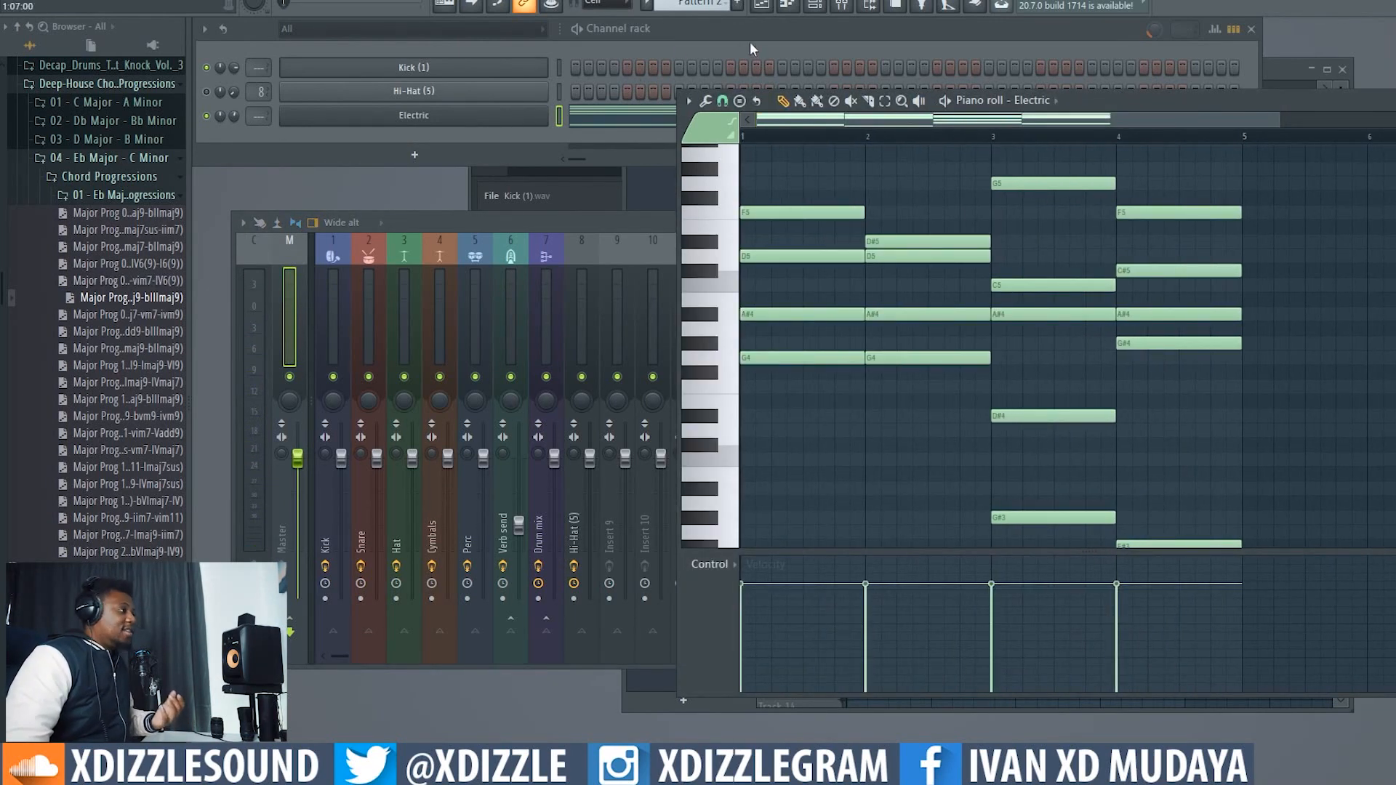
# Load the Major Prog MIDI file ending in Imaj9-VI9 into the Electric channel and play it in the piano roll.
pyautogui.moveTo(145, 365); pyautogui.dragTo(458, 121)
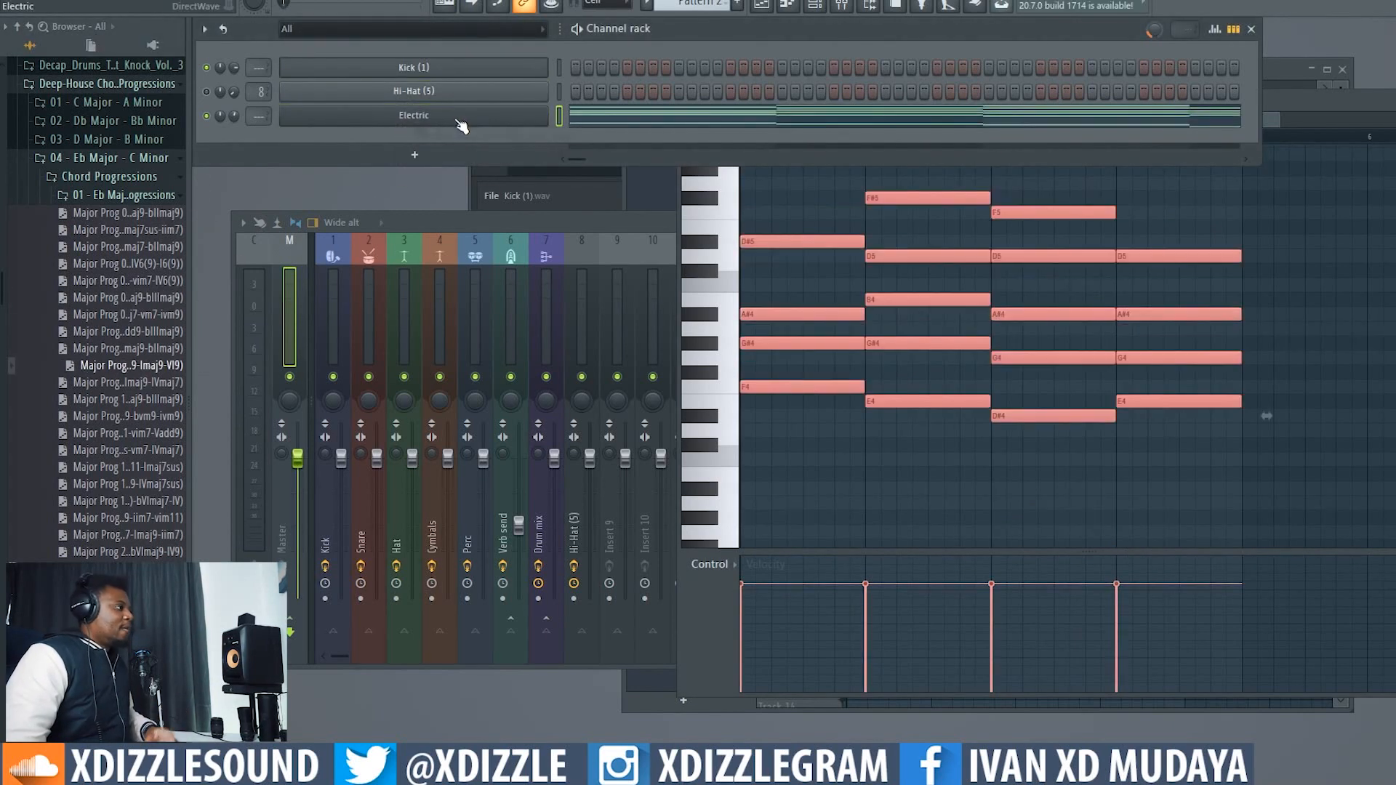
pyautogui.press('space')
pyautogui.click(949, 123)
pyautogui.scroll(2, 921, 210)
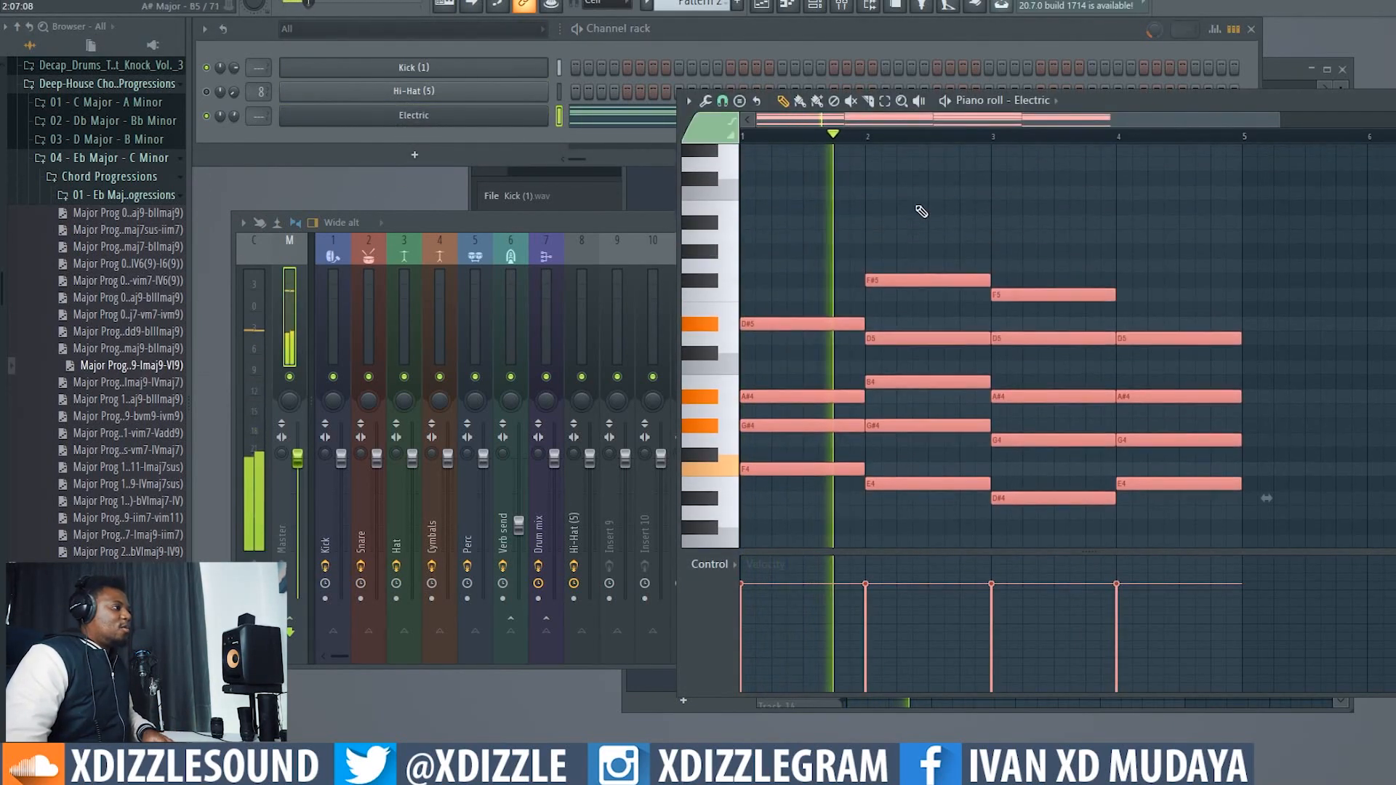
pyautogui.scroll(-3, 921, 208)
pyautogui.scroll(-3, 924, 209)
# Load the Major Prog MIDI file ending in bvm9-ivm9 into the Electric channel and play it in the piano roll.
pyautogui.moveTo(109, 416); pyautogui.dragTo(452, 116)
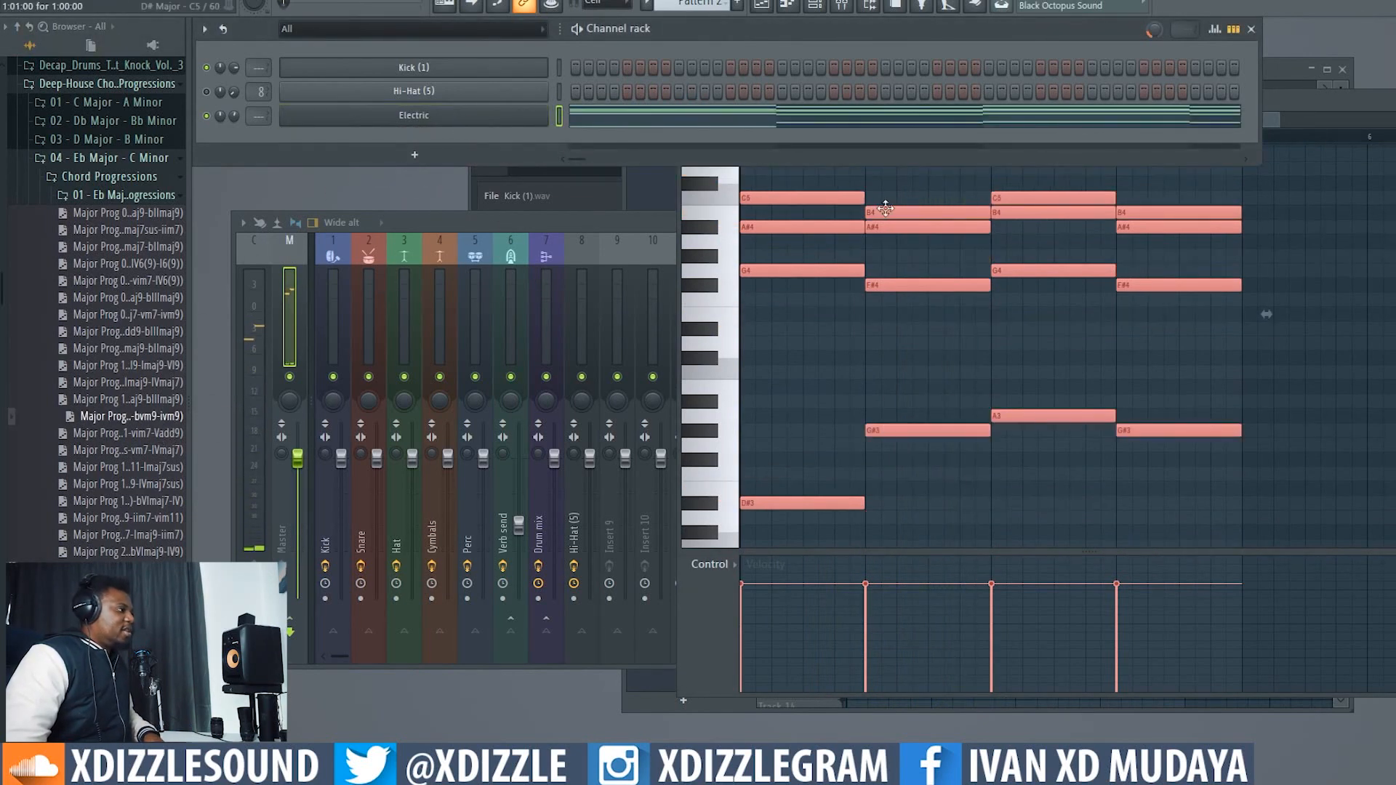
pyautogui.click(1345, 108)
pyautogui.press('space')
pyautogui.scroll(2, 1127, 237)
pyautogui.scroll(-4, 1127, 237)
pyautogui.scroll(2, 1127, 237)
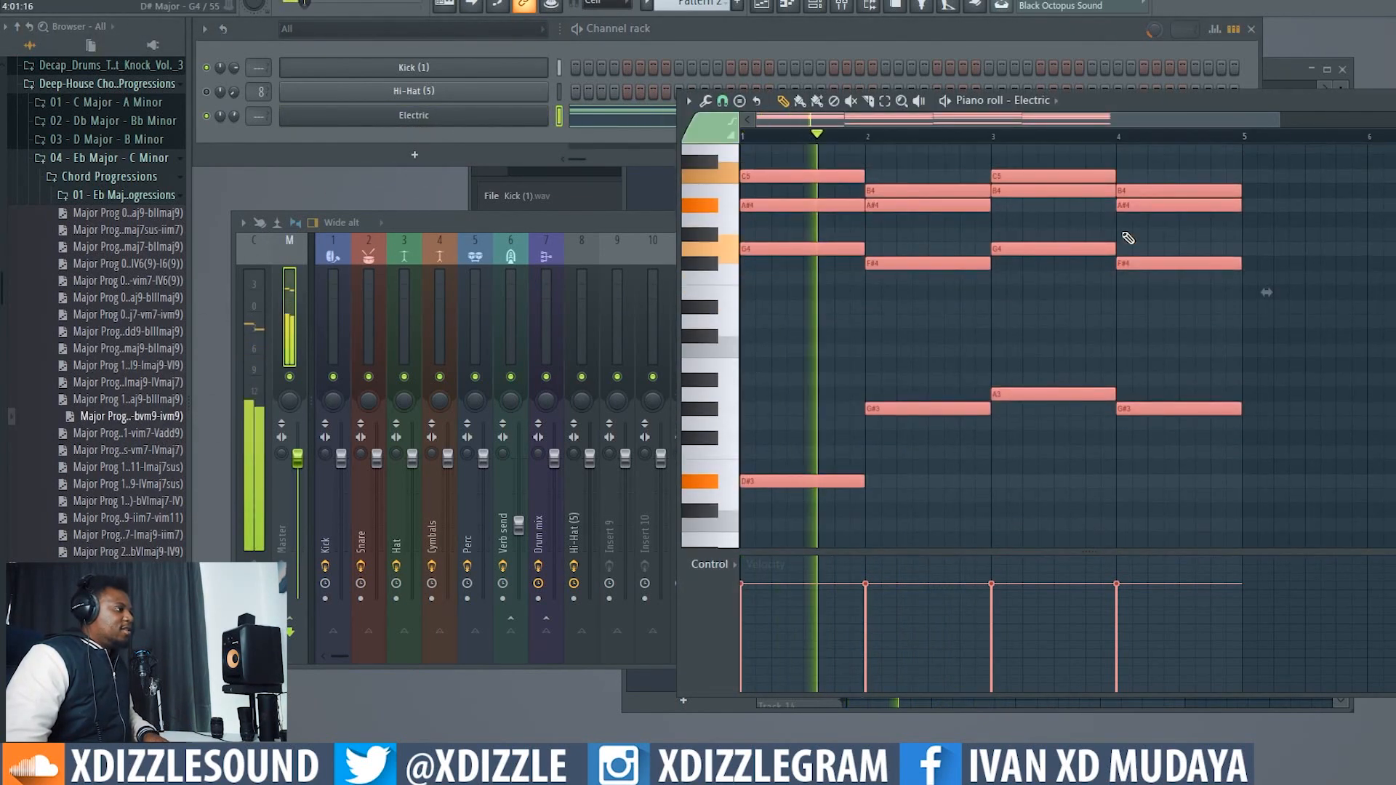
pyautogui.scroll(-3, 1266, 314)
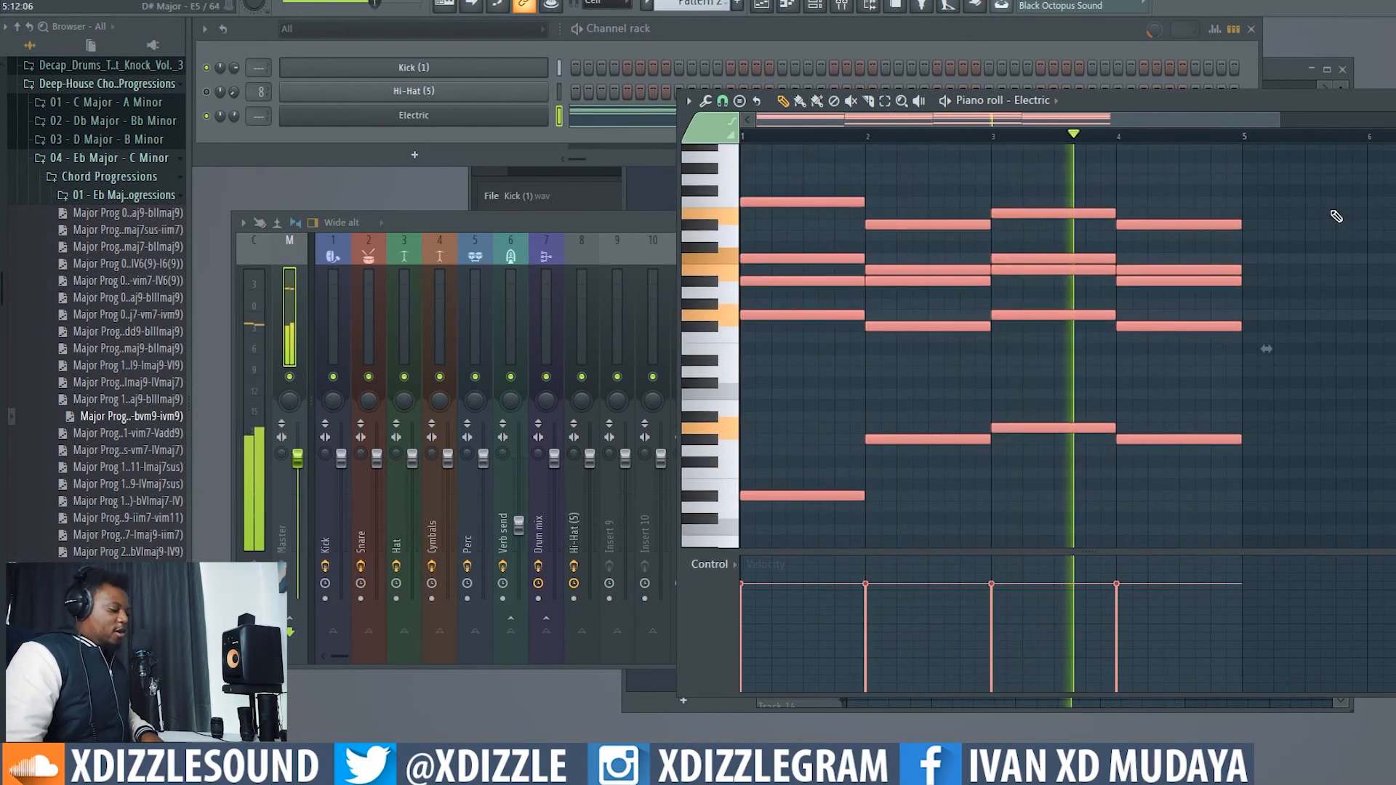
# Show the Electric channel's detailed miscellaneous settings and set the arpeggiator direction to up while the chords play.
pyautogui.click(435, 115)
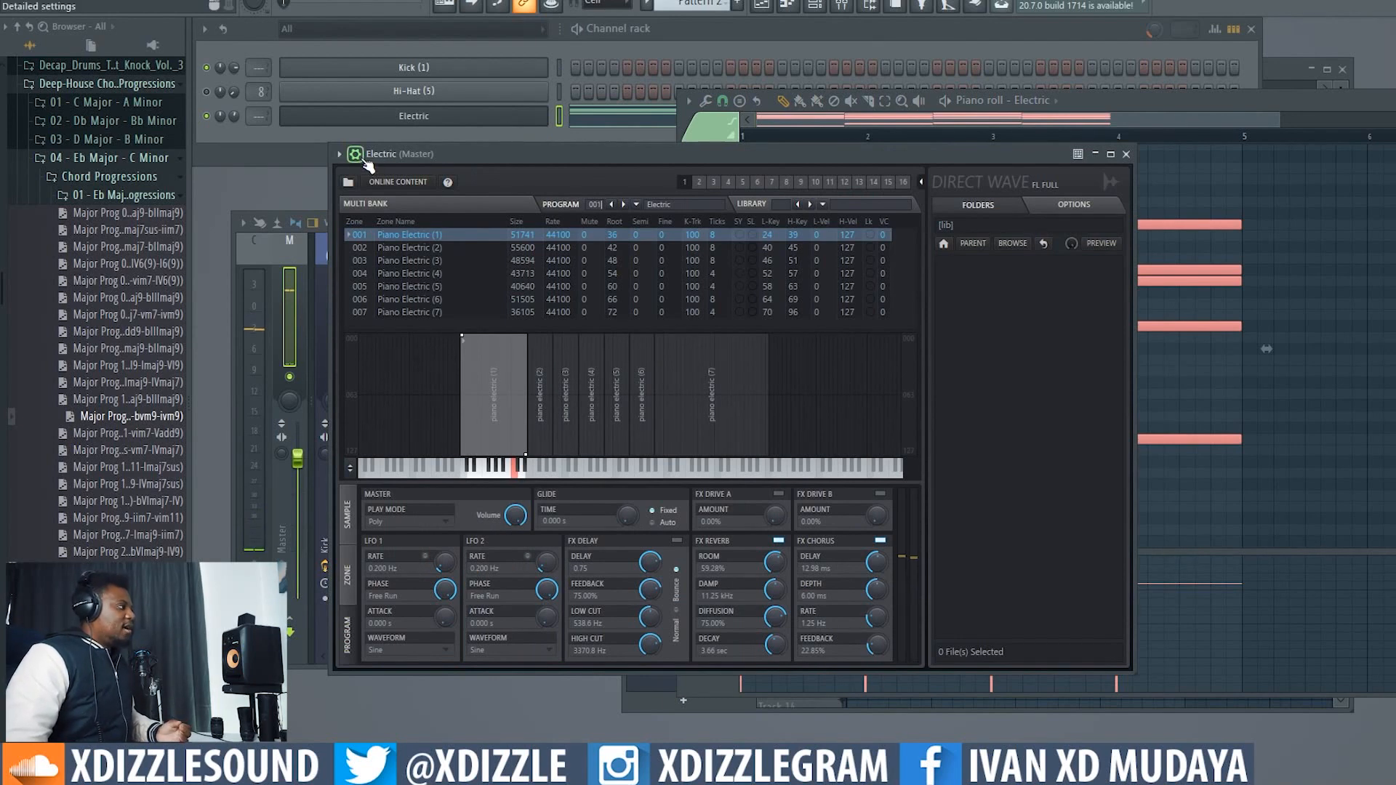
pyautogui.click(356, 154)
pyautogui.moveTo(564, 154); pyautogui.dragTo(592, 68)
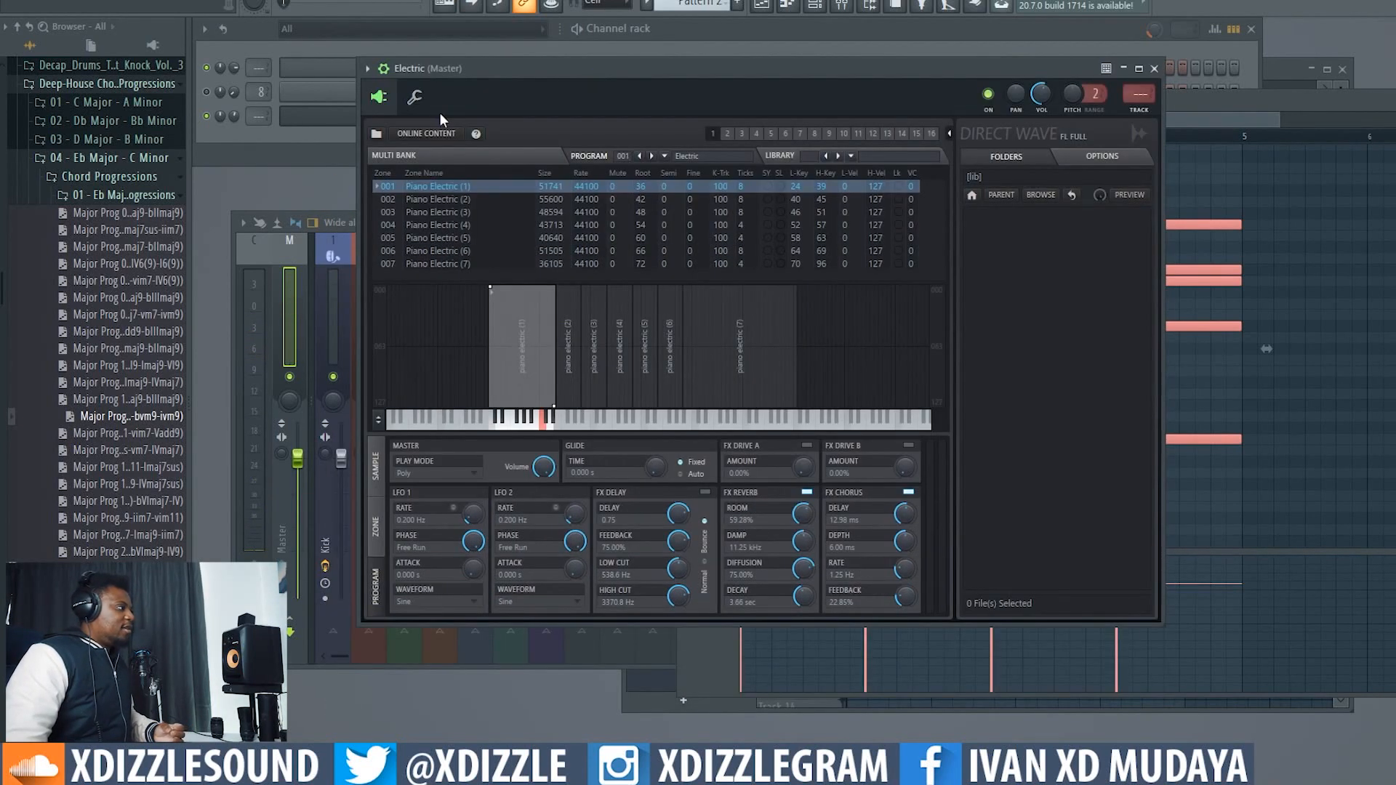
pyautogui.click(417, 100)
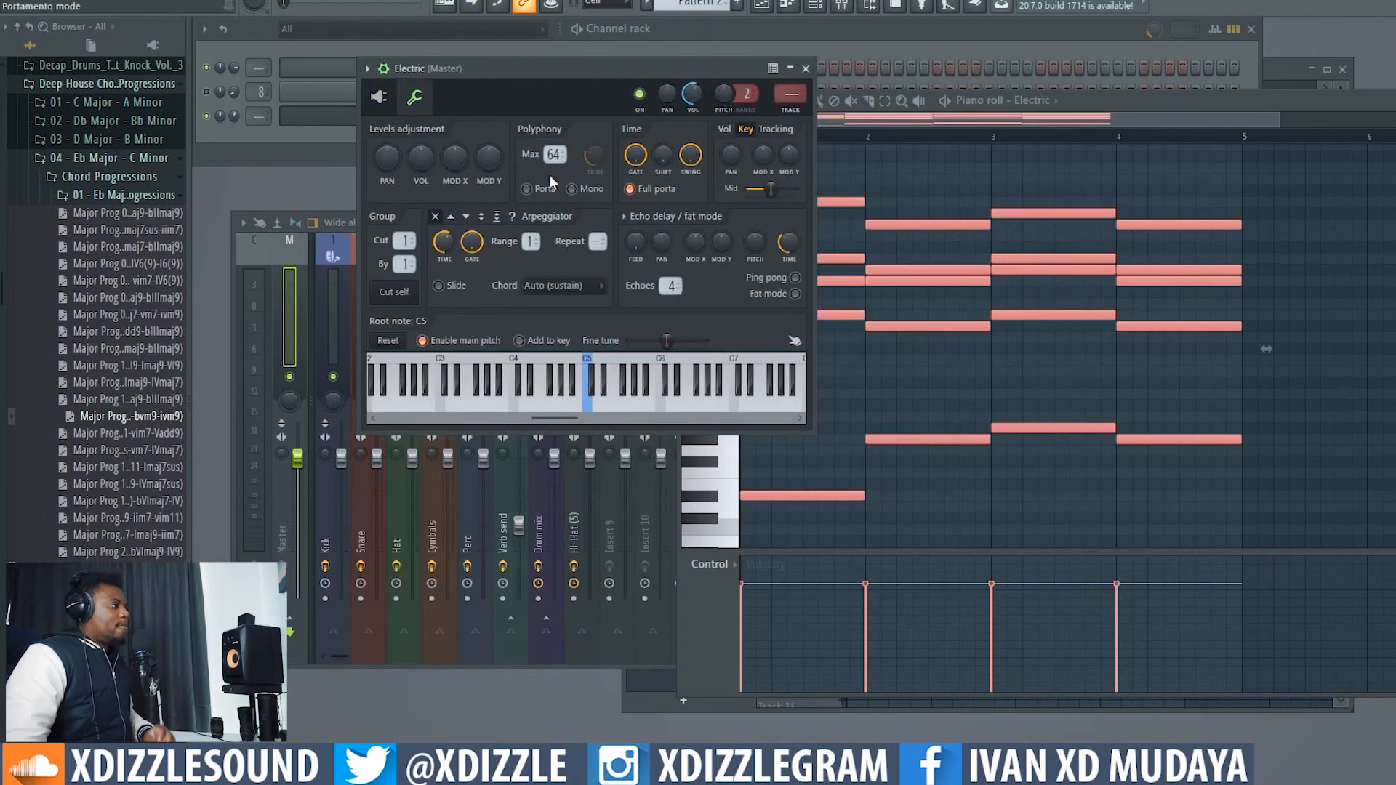
pyautogui.moveTo(600, 80); pyautogui.dragTo(622, 74)
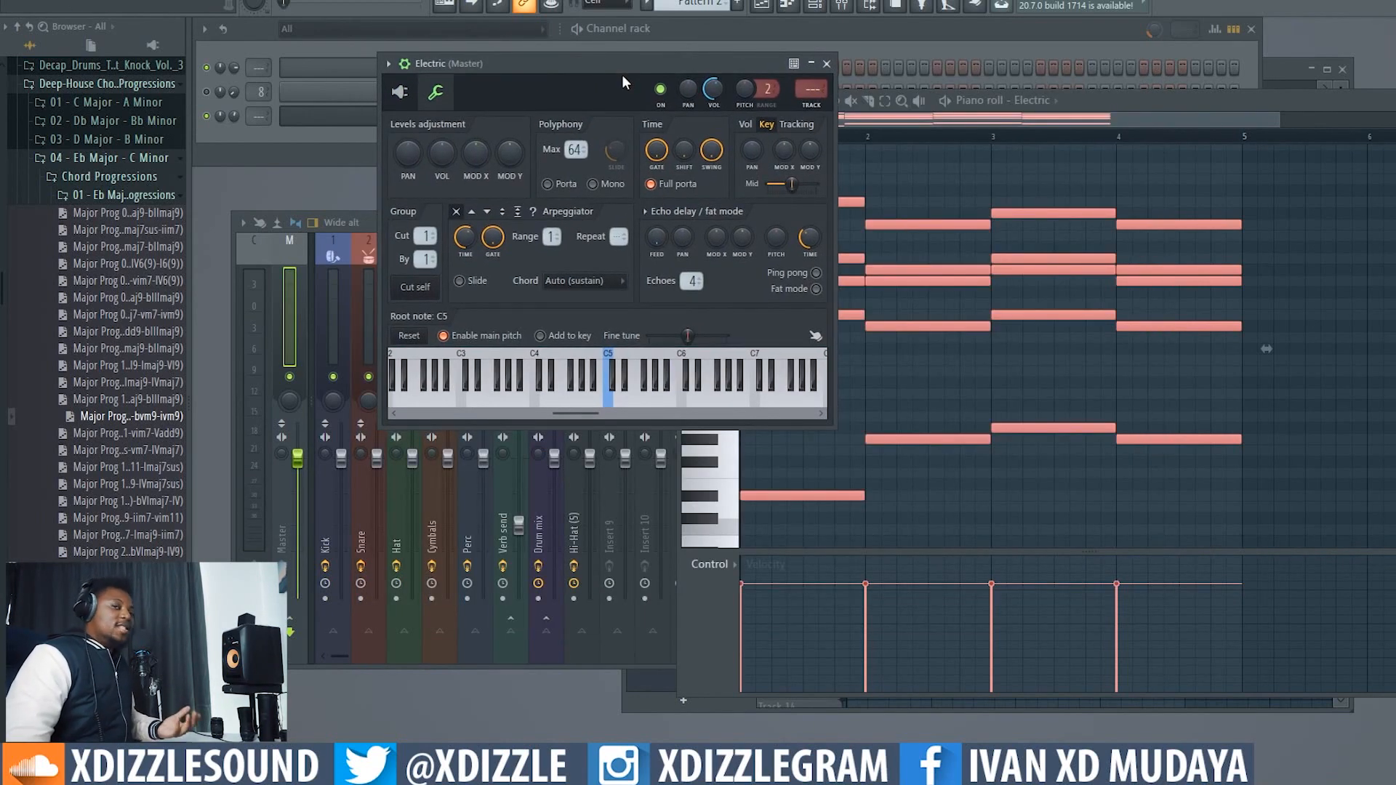
pyautogui.click(474, 212)
pyautogui.moveTo(602, 66); pyautogui.dragTo(545, 125)
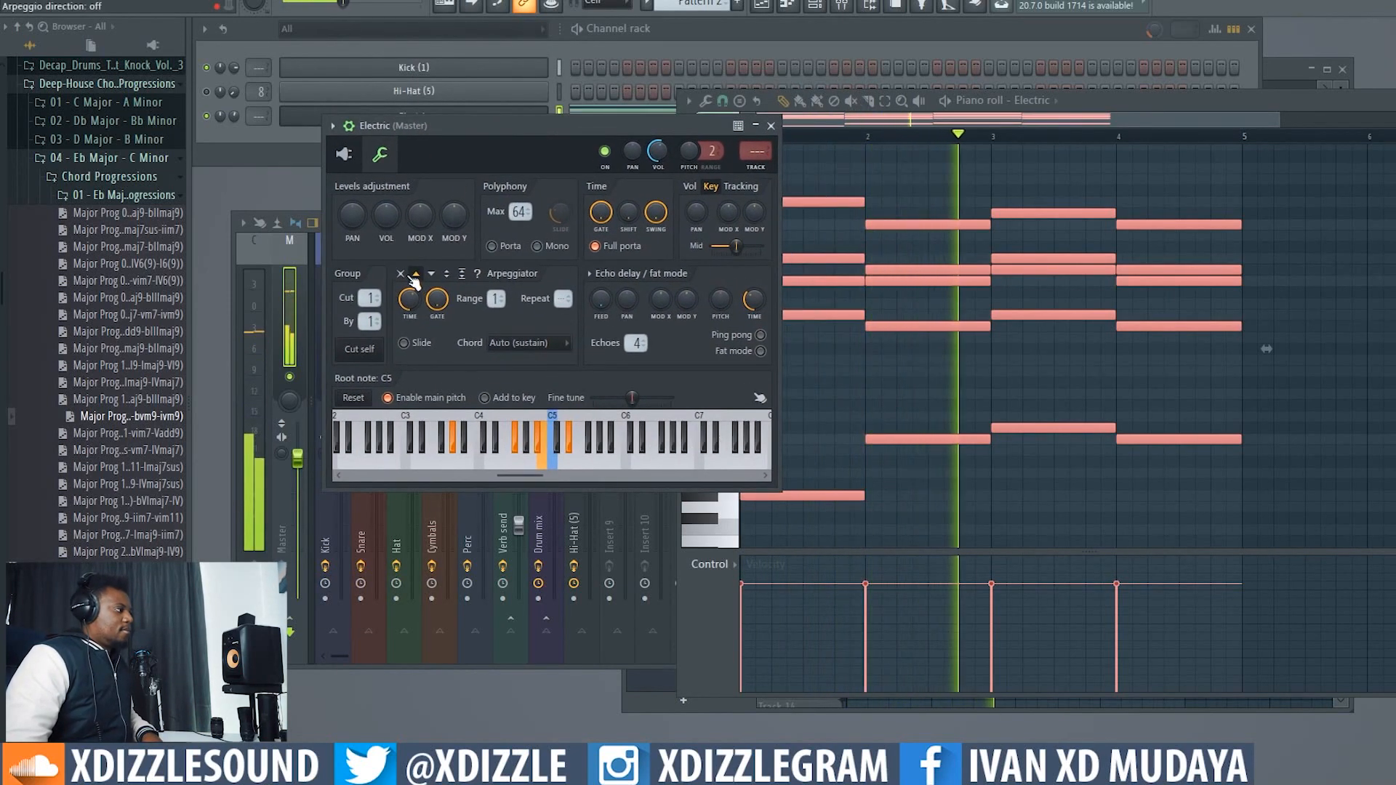
pyautogui.moveTo(565, 129); pyautogui.dragTo(589, 174)
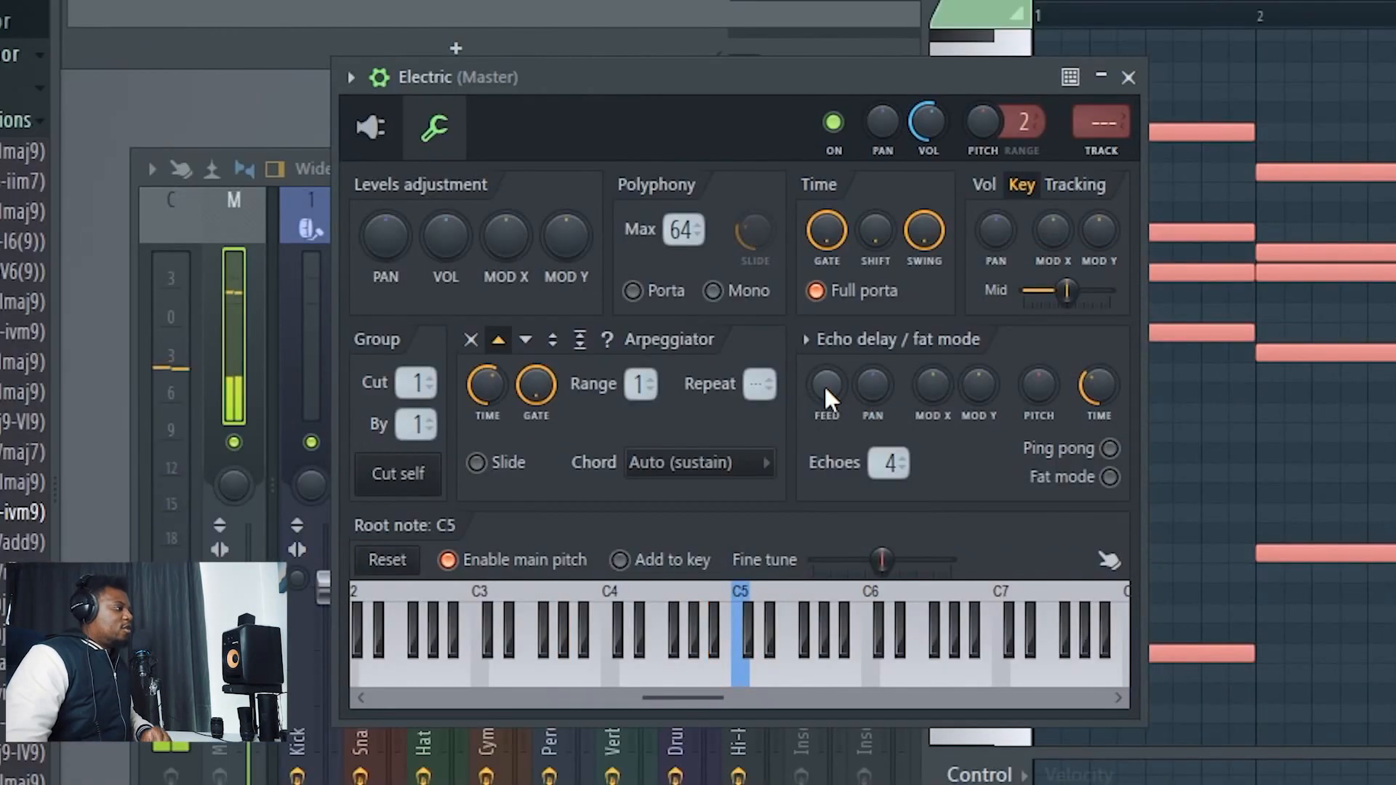
# Add a ping pong echo with raised feed and pan to the Electric channel, and shorten the arpeggiator time.
pyautogui.click(1109, 449)
pyautogui.moveTo(869, 390); pyautogui.dragTo(870, 387)
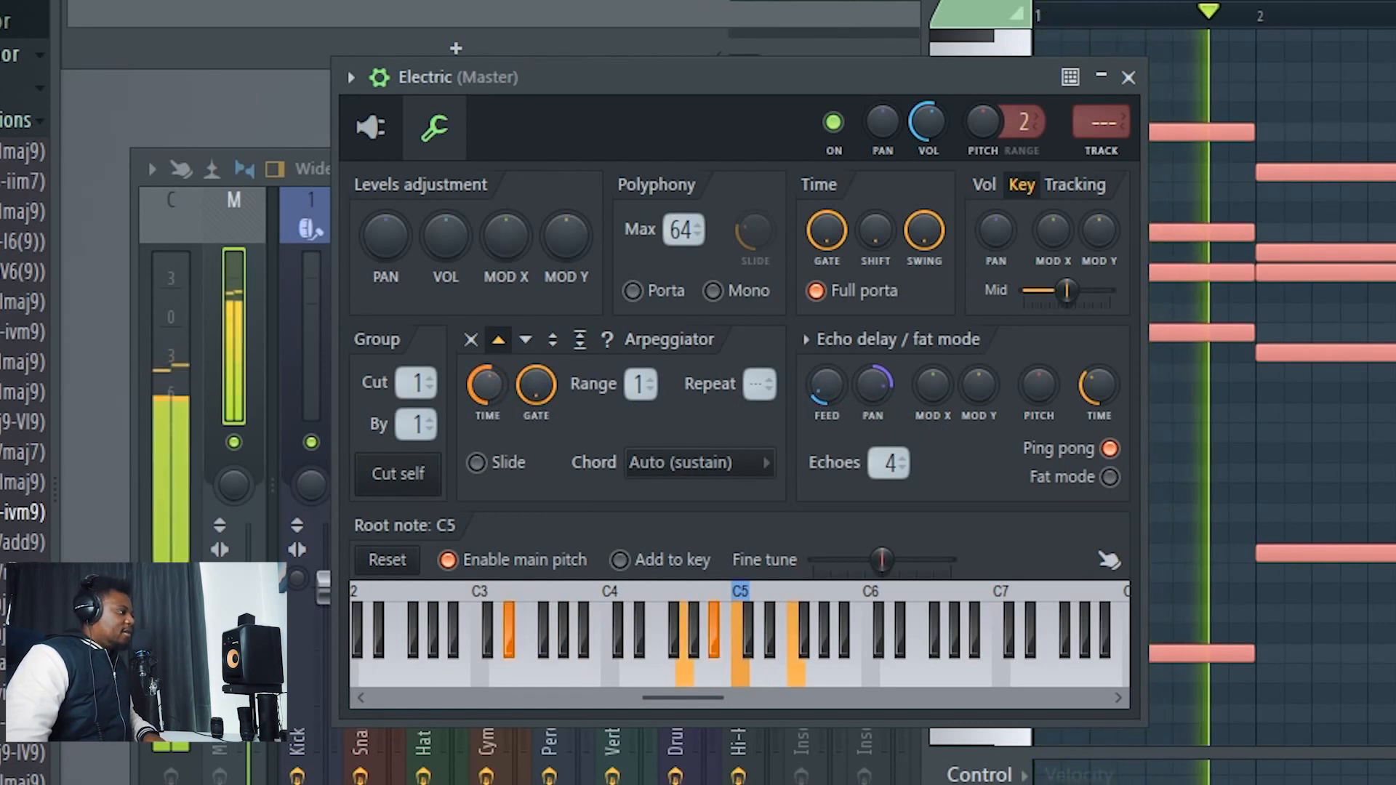
pyautogui.moveTo(487, 384)
pyautogui.mouseDown()
pyautogui.moveTo(487, 427)
pyautogui.moveTo(487, 382)
pyautogui.moveTo(487, 412)
pyautogui.mouseUp()
pyautogui.press('space')
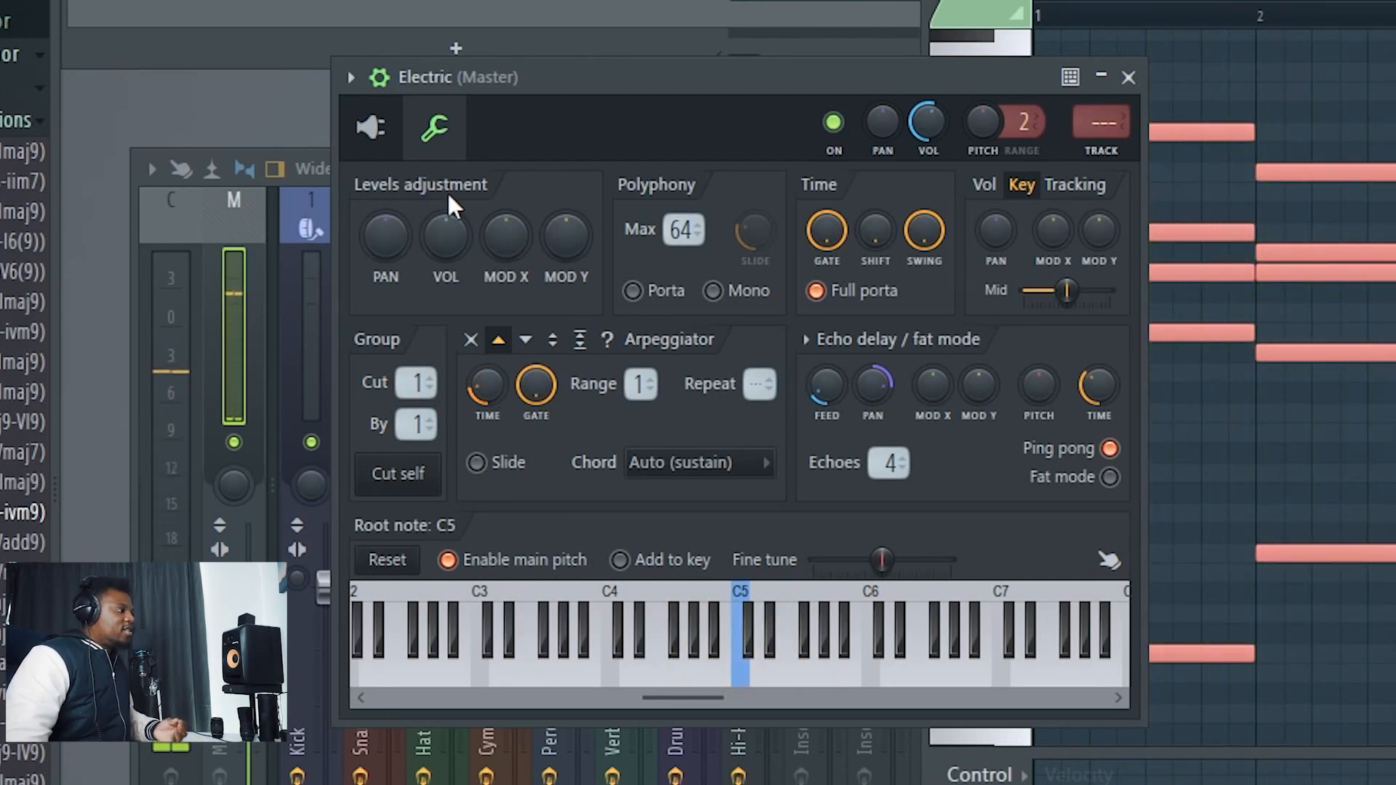
# Raise the Electric channel's volume, turn off its arpeggiator, and try root notes A#4 and G4 with the chords playing.
pyautogui.moveTo(927, 132); pyautogui.dragTo(927, 117)
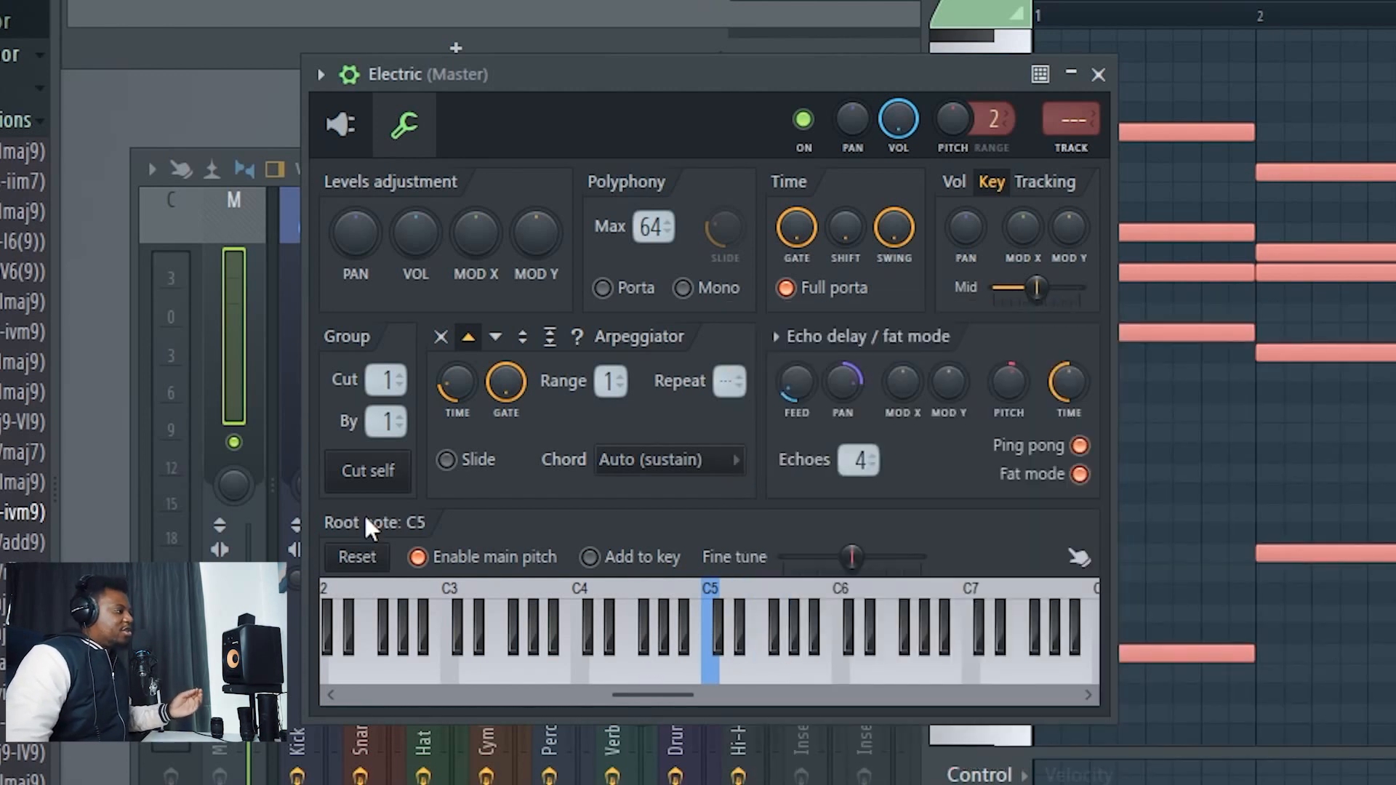
pyautogui.click(683, 634)
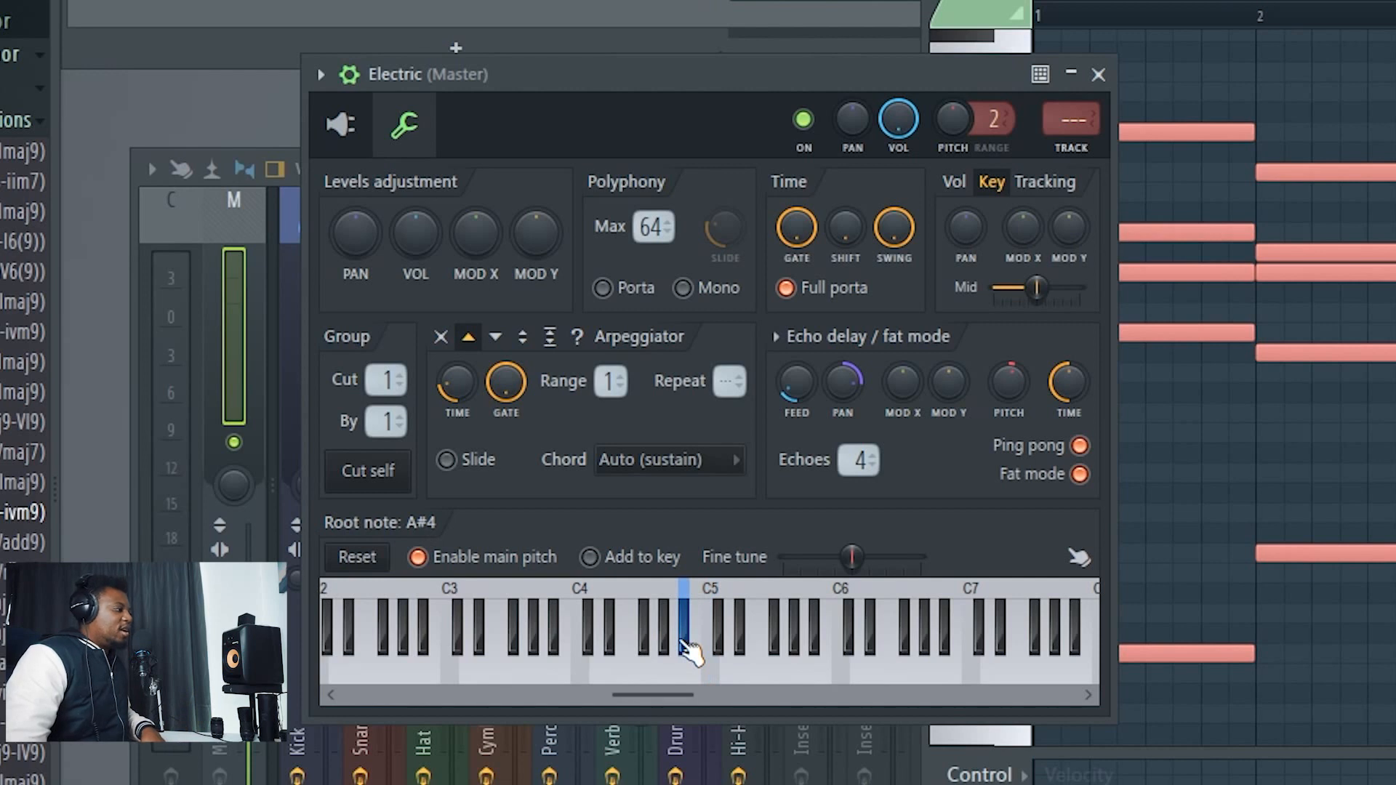
pyautogui.click(445, 339)
pyautogui.press('space')
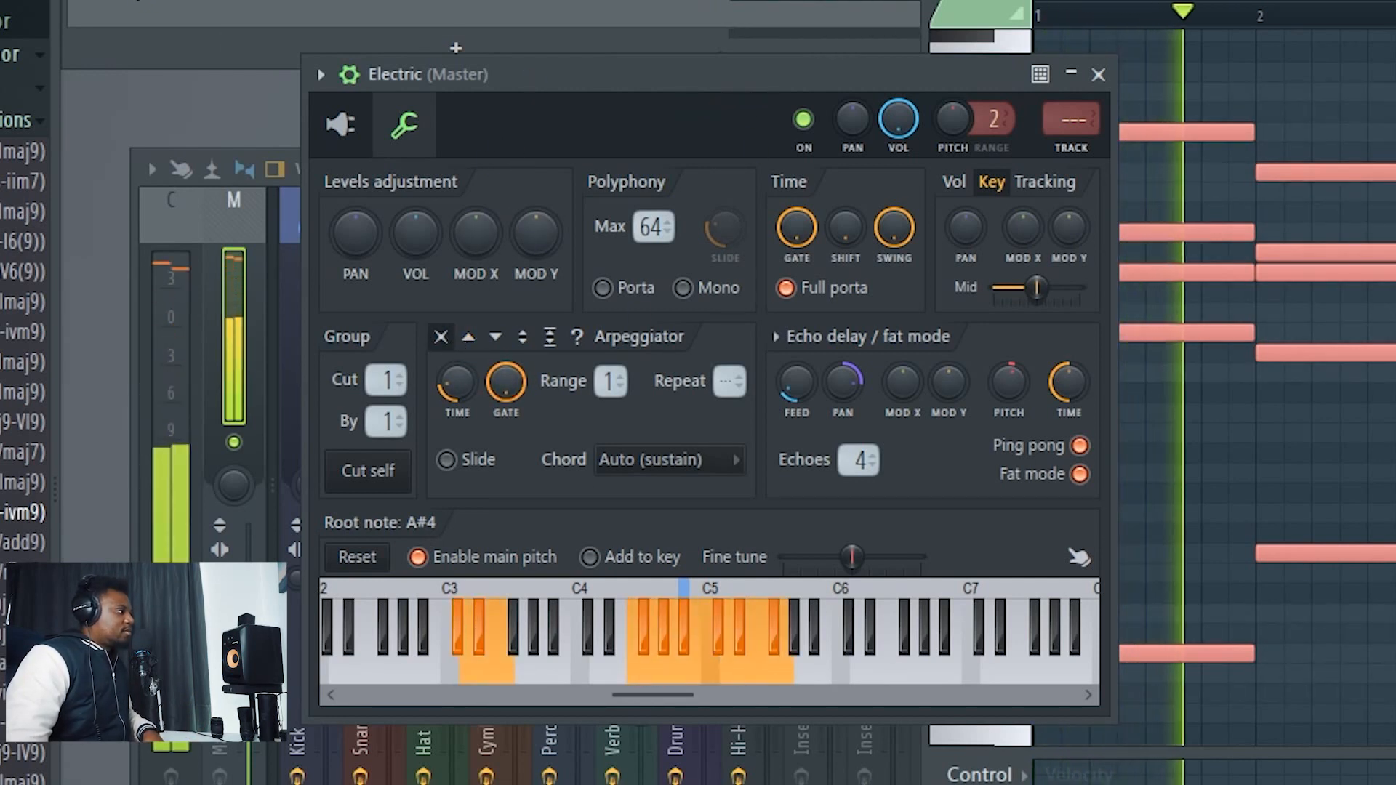
pyautogui.click(660, 636)
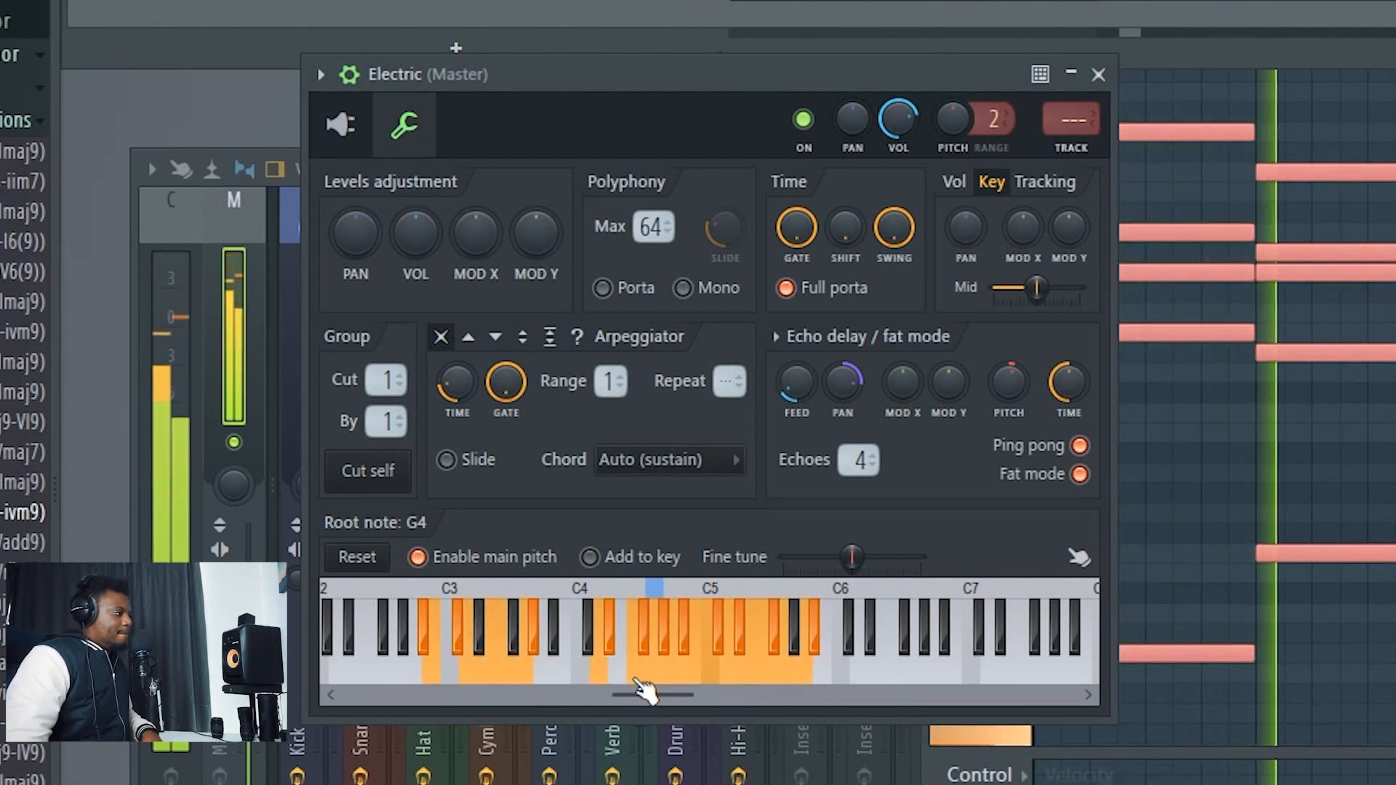
# Try root notes G5, D#5, D5 and C#5 on the Electric channel while the chords play.
pyautogui.click(797, 661)
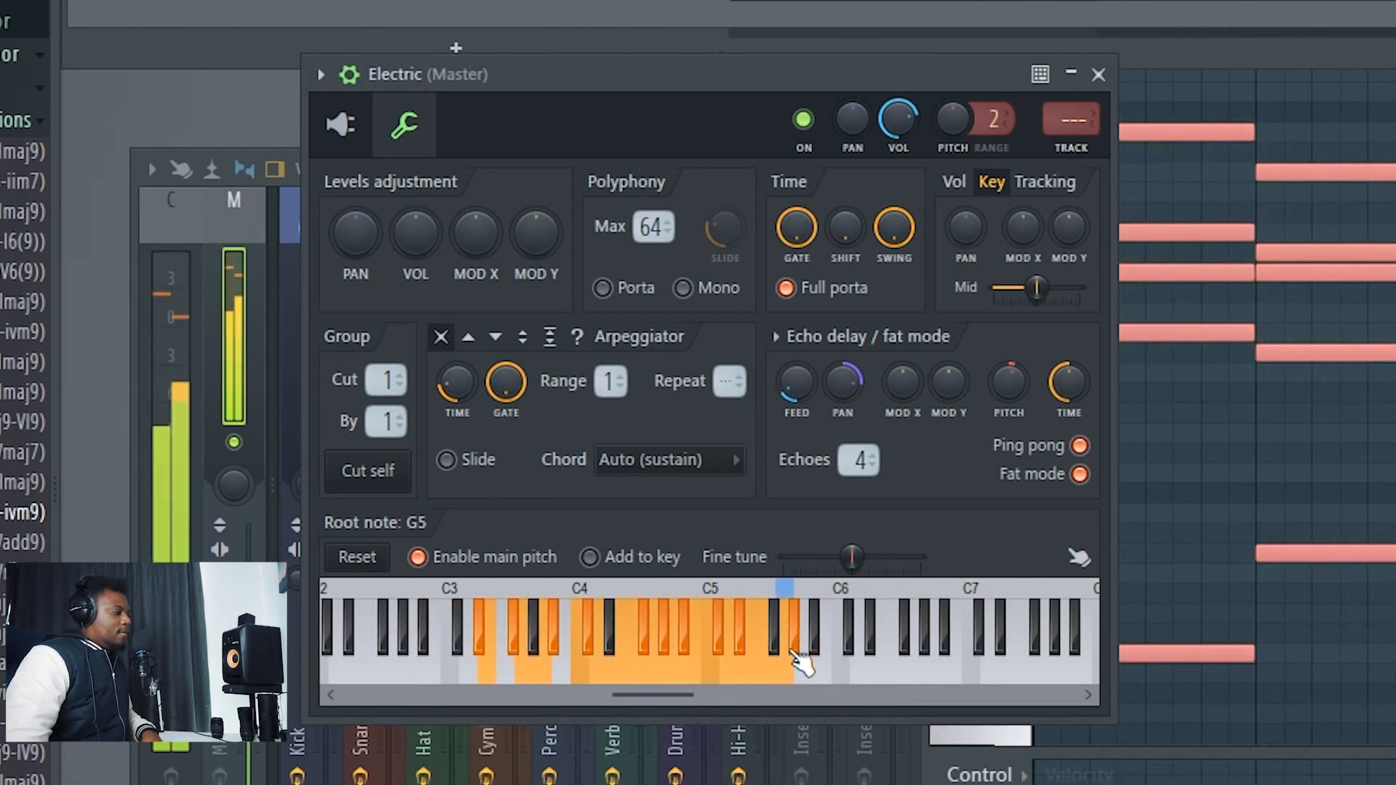
pyautogui.click(752, 651)
pyautogui.click(739, 639)
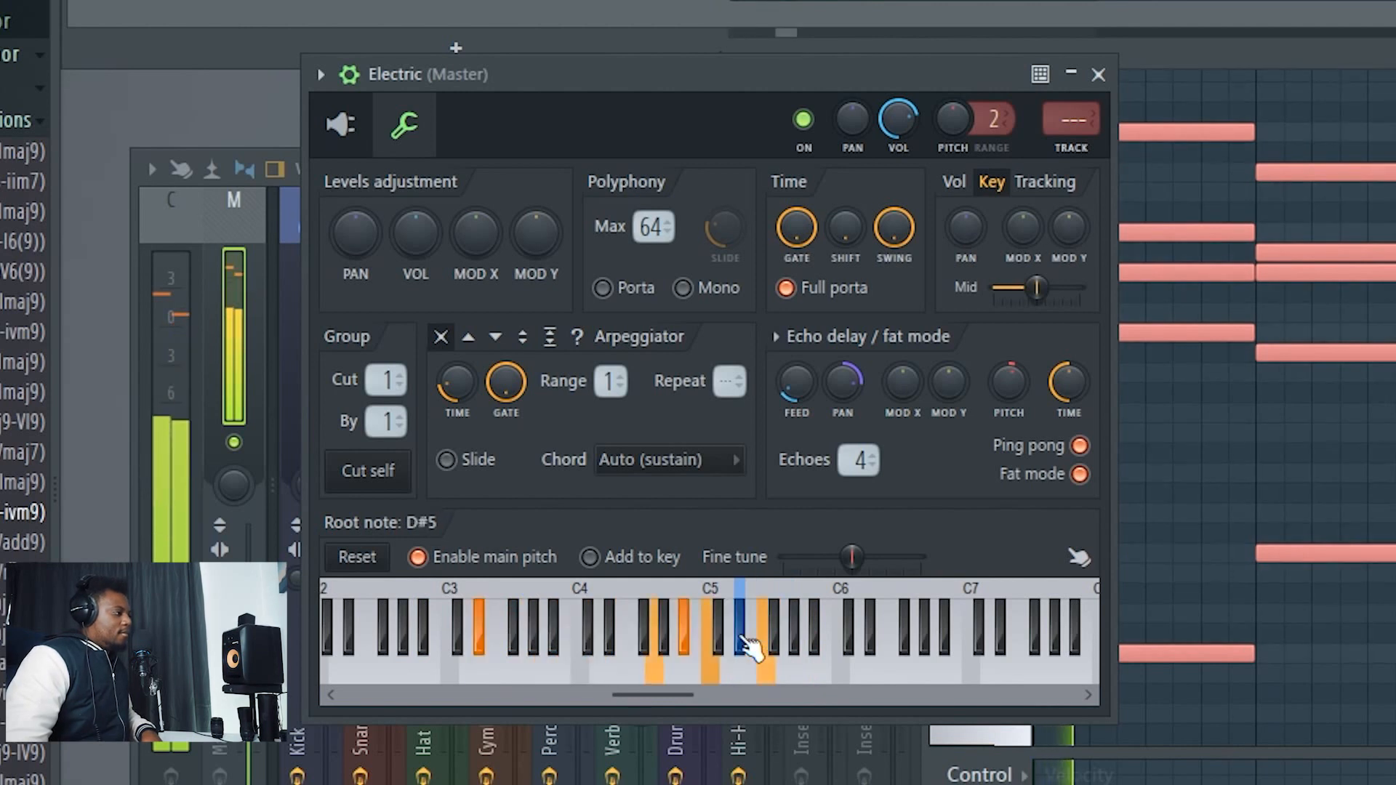
pyautogui.click(731, 643)
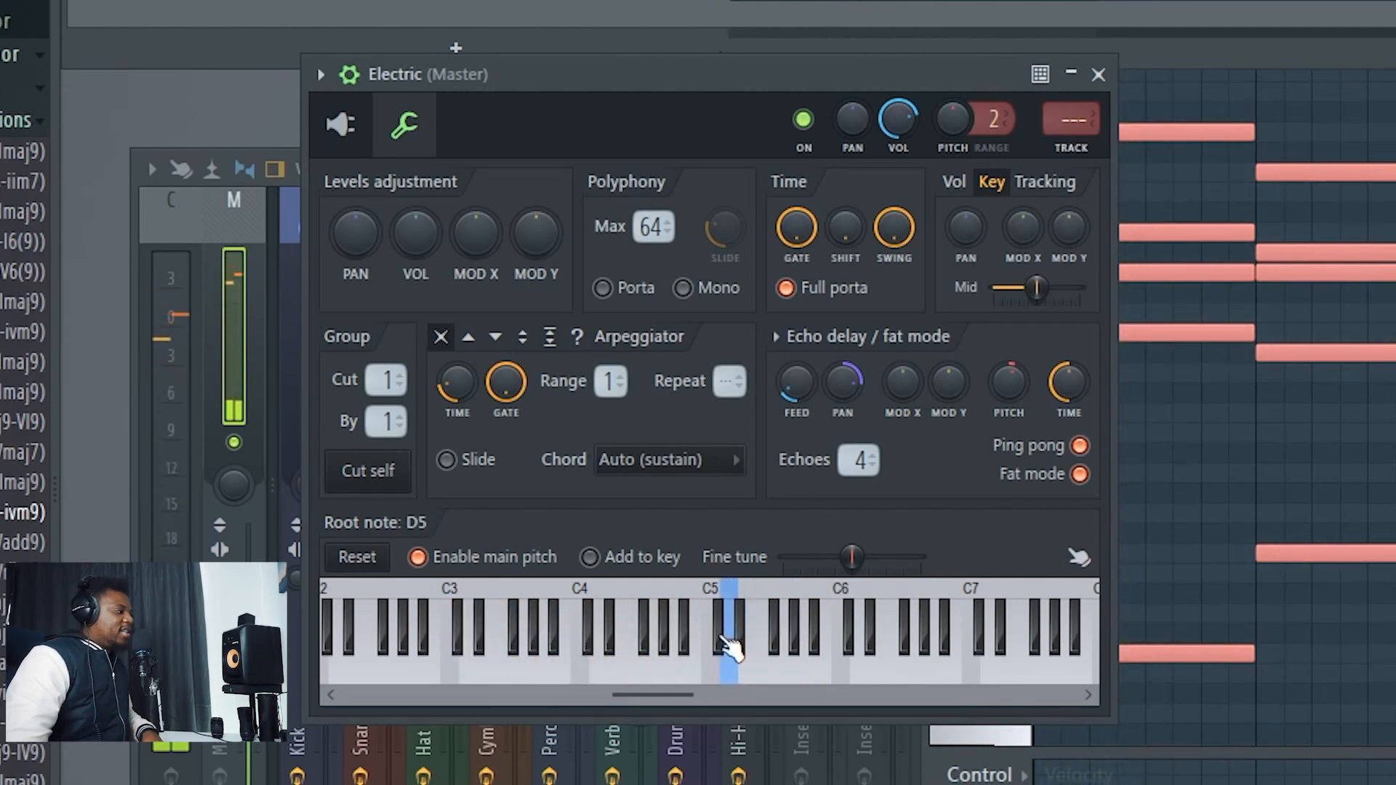
pyautogui.click(721, 639)
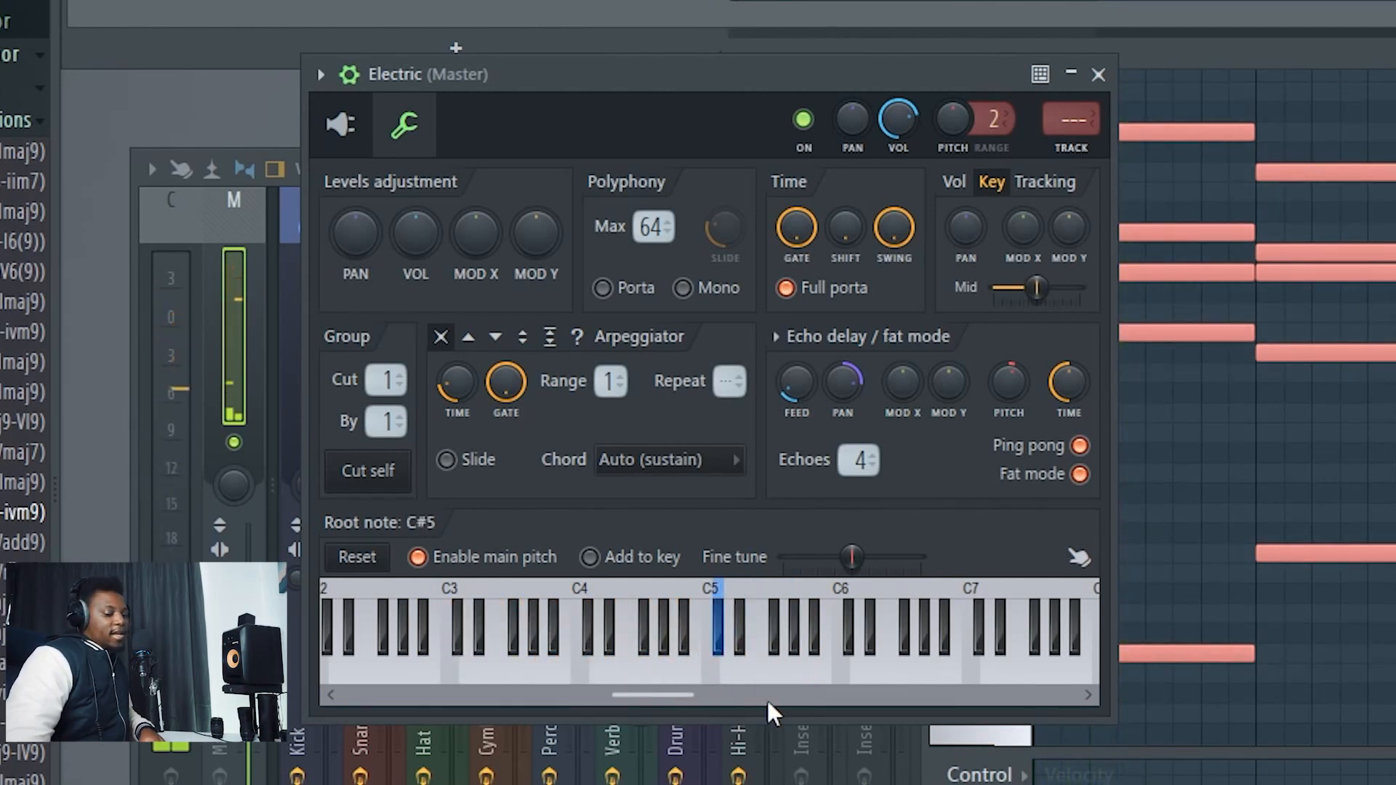
pyautogui.click(694, 638)
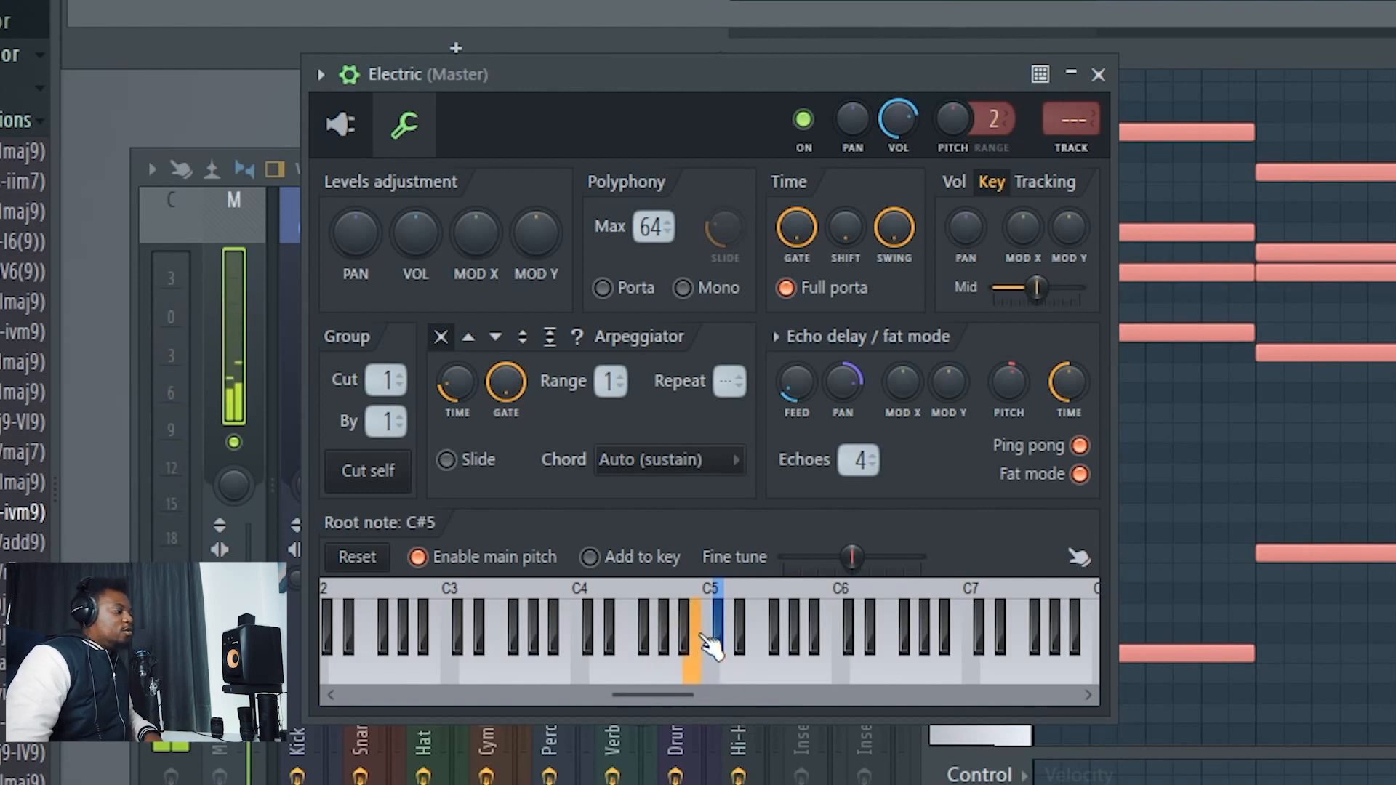
pyautogui.click(736, 646)
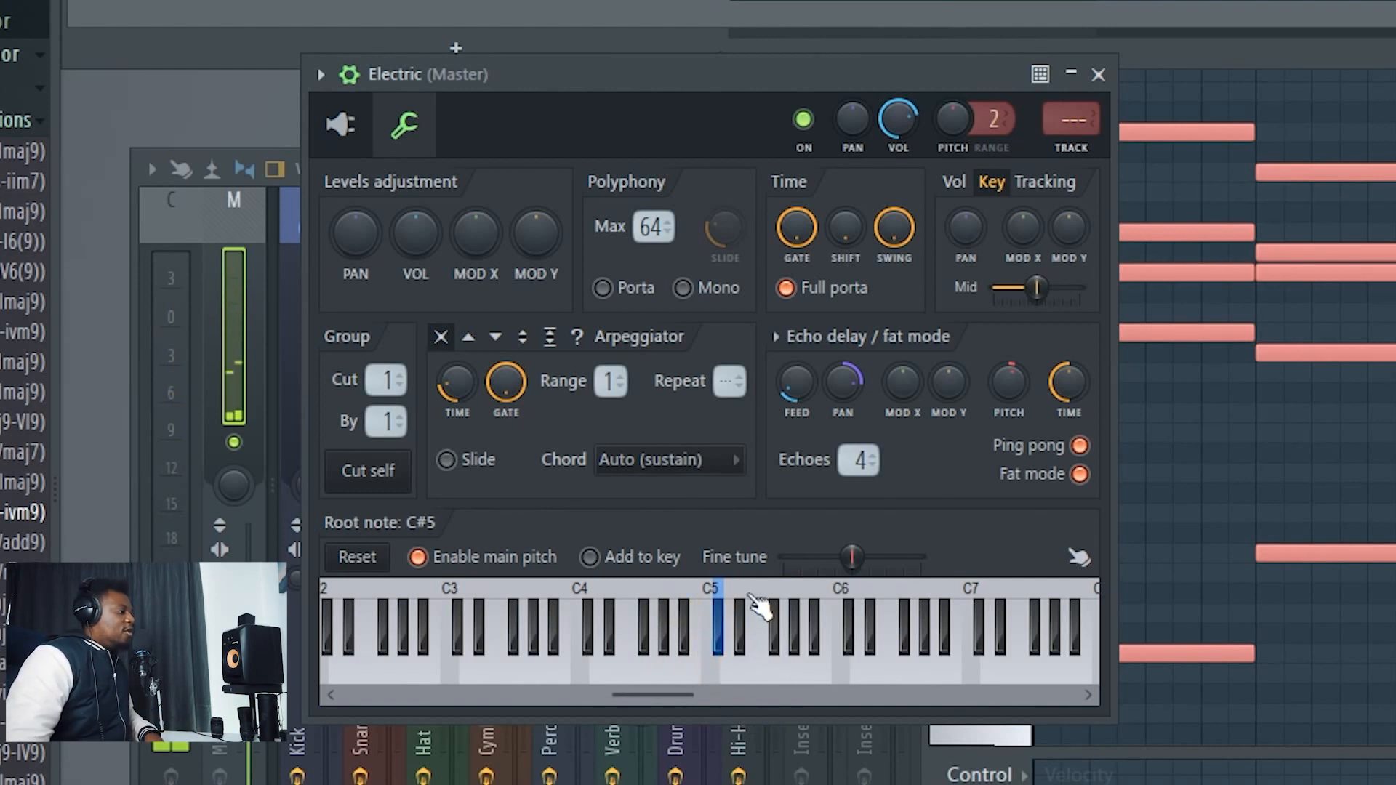
# Try root notes F5, C5 and C4 on the Electric channel, set the root note to D#4, and play the chords.
pyautogui.rightClick(748, 642)
pyautogui.rightClick(768, 638)
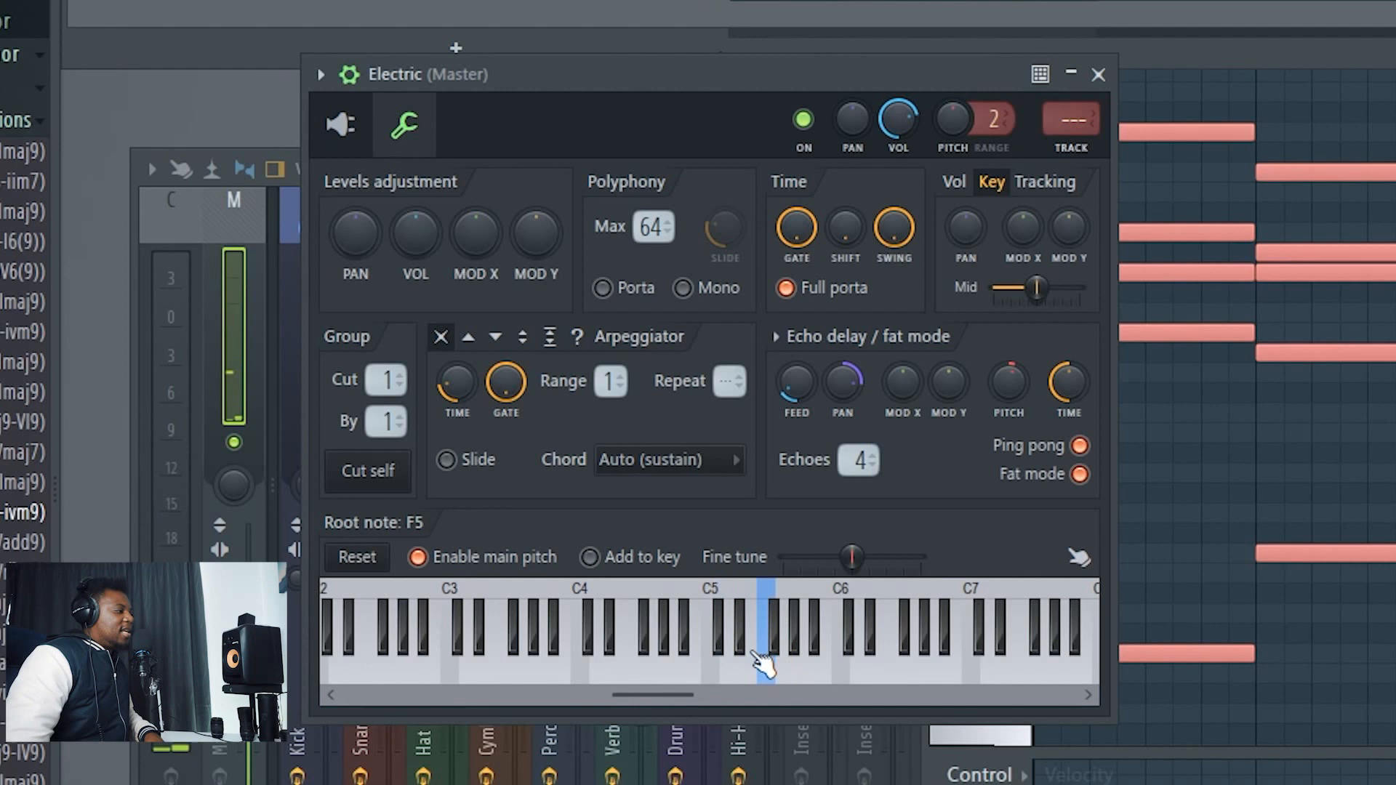
pyautogui.rightClick(706, 630)
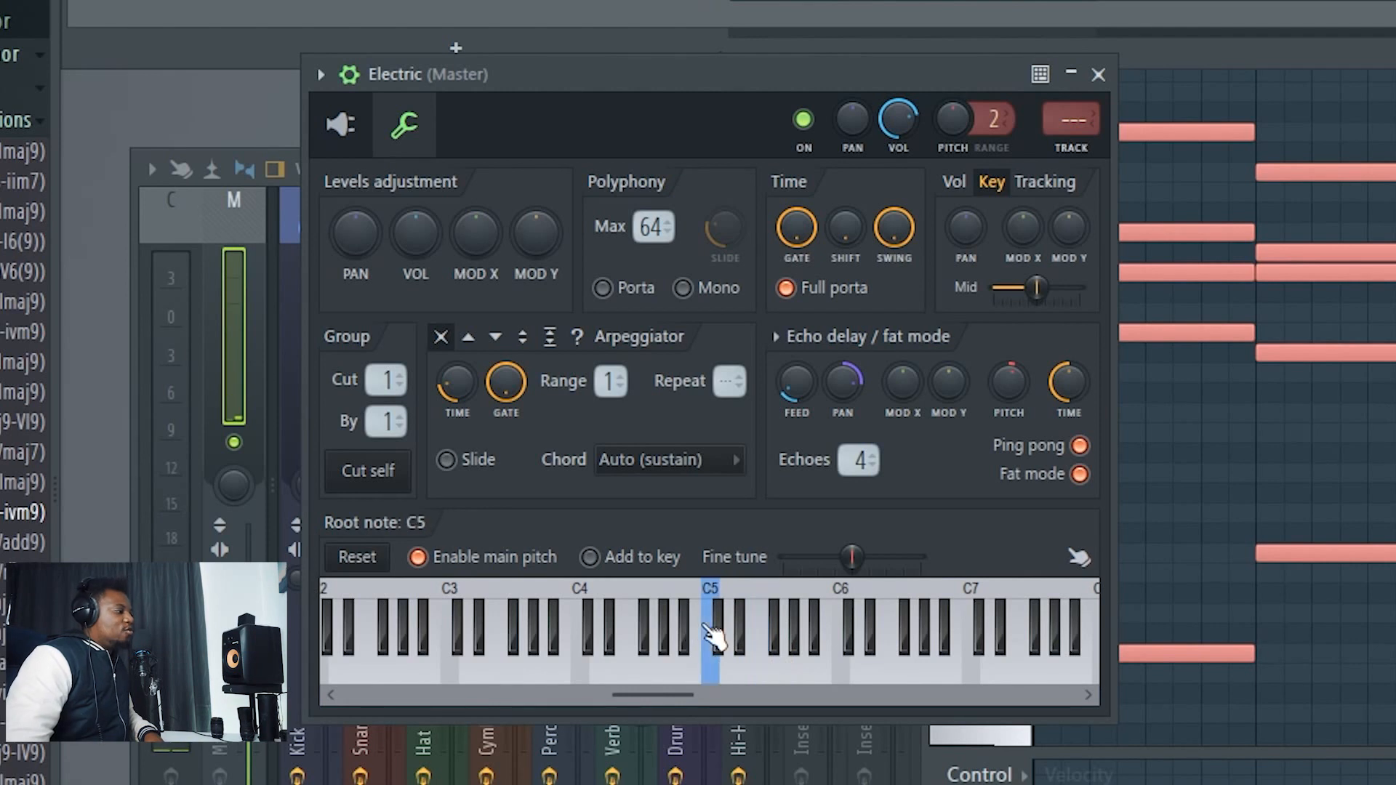
pyautogui.rightClick(585, 673)
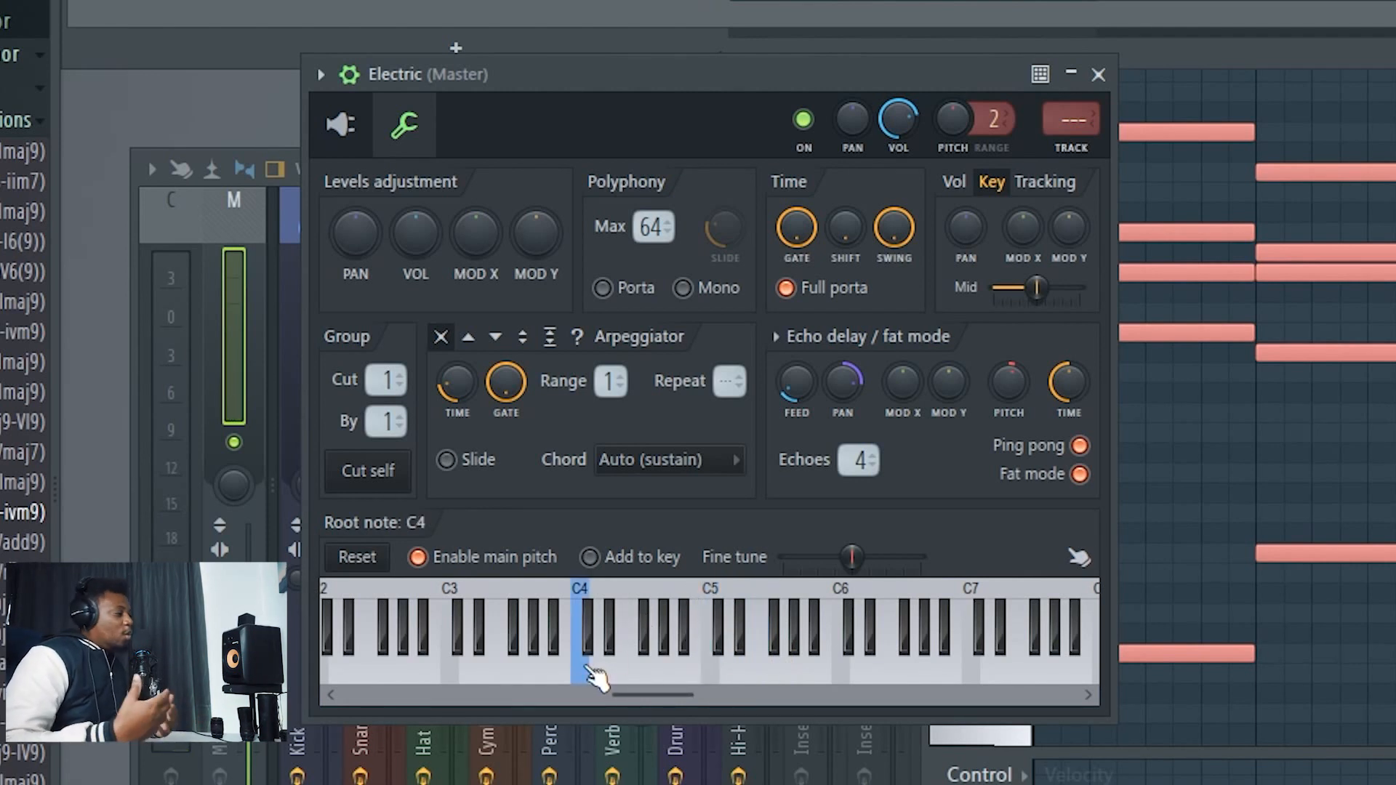
pyautogui.rightClick(611, 626)
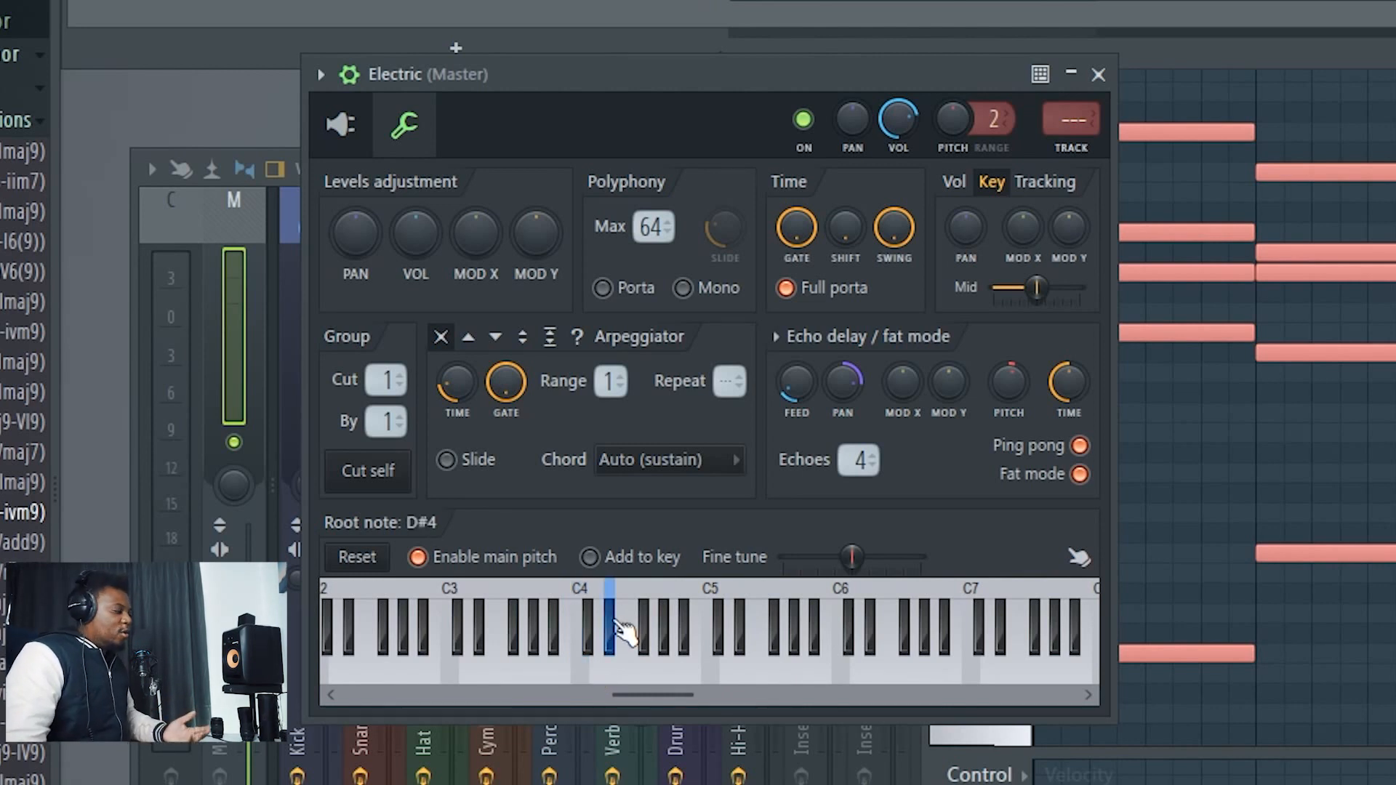
pyautogui.press('space')
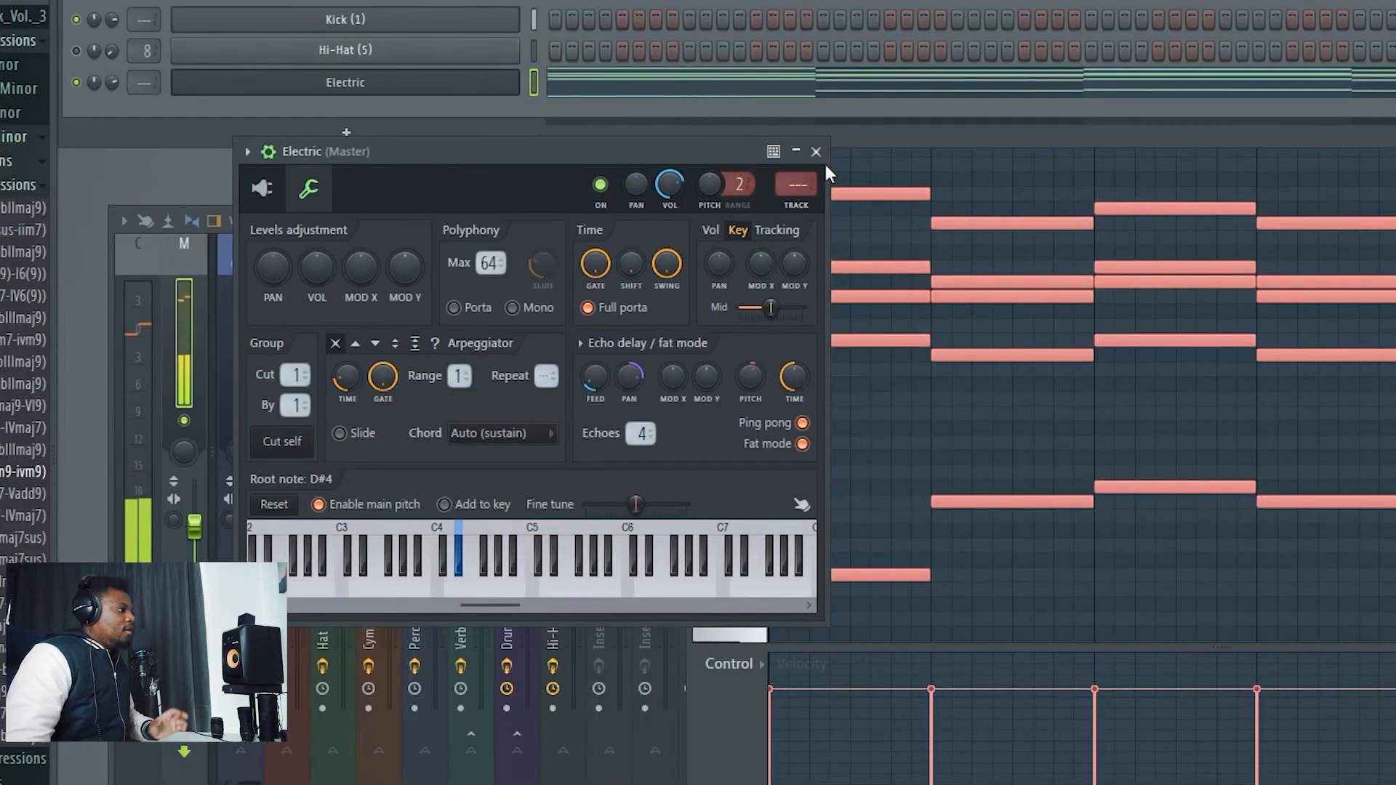
# Close the Electric channel's settings, add a Fruity soft clipper to the Master mixer track, and move it to Slot 10.
pyautogui.click(816, 153)
pyautogui.click(183, 342)
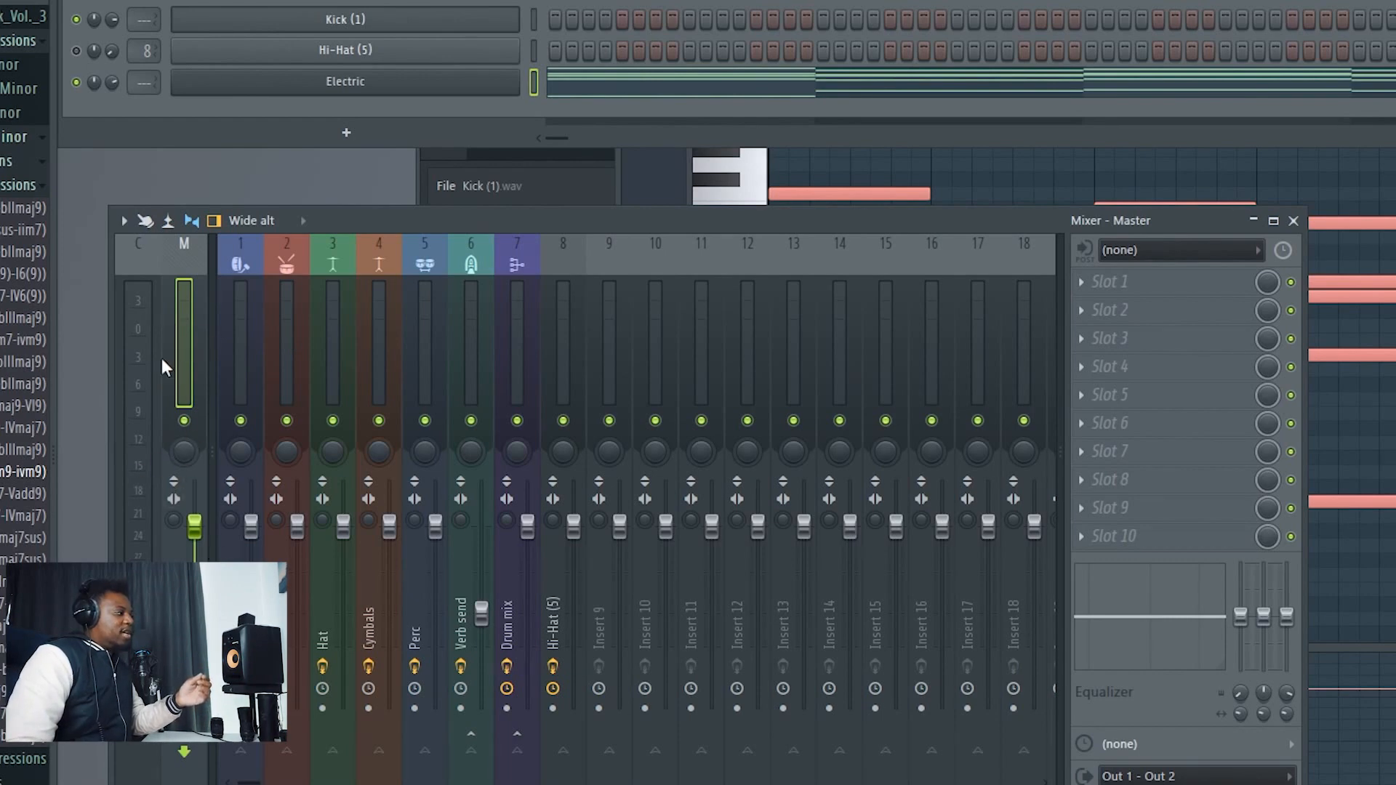
pyautogui.click(1138, 454)
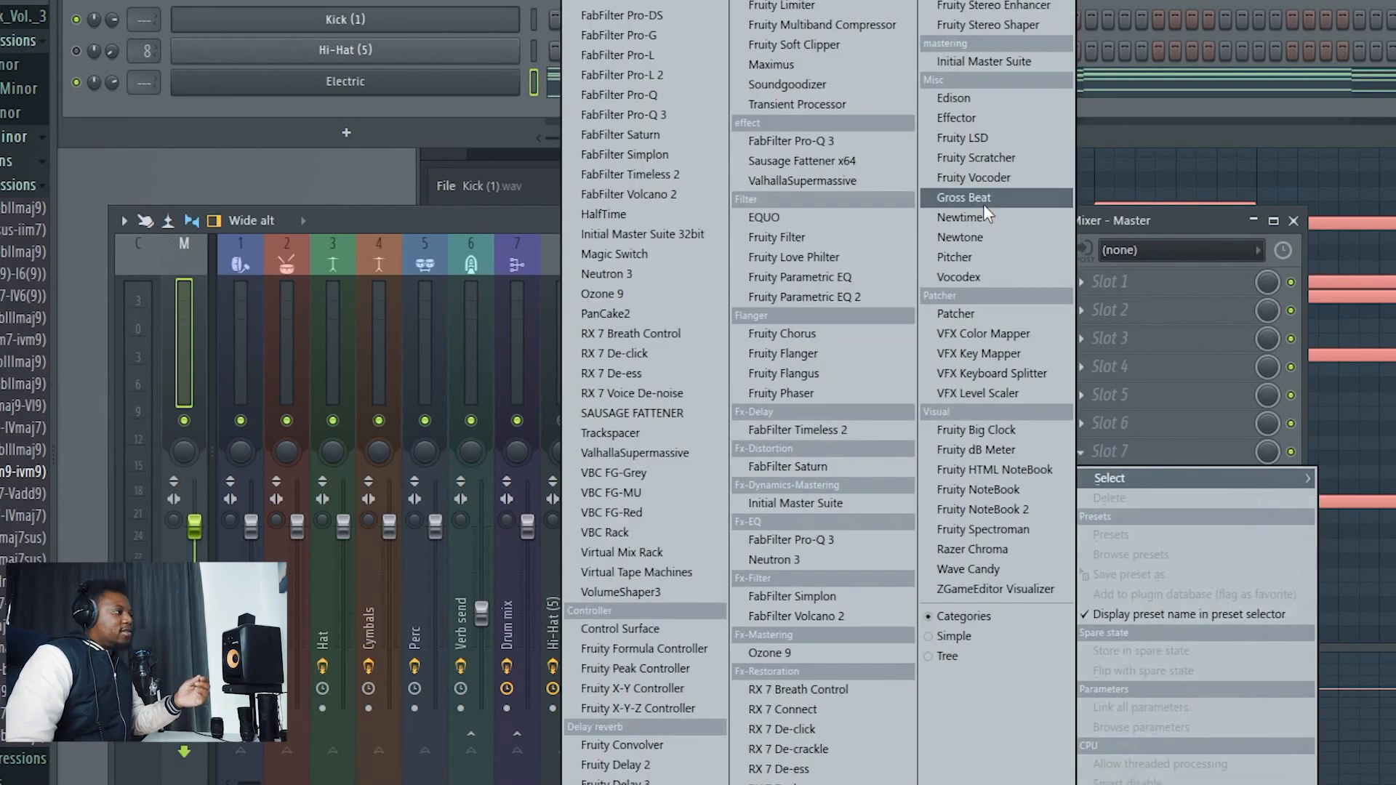
pyautogui.click(835, 44)
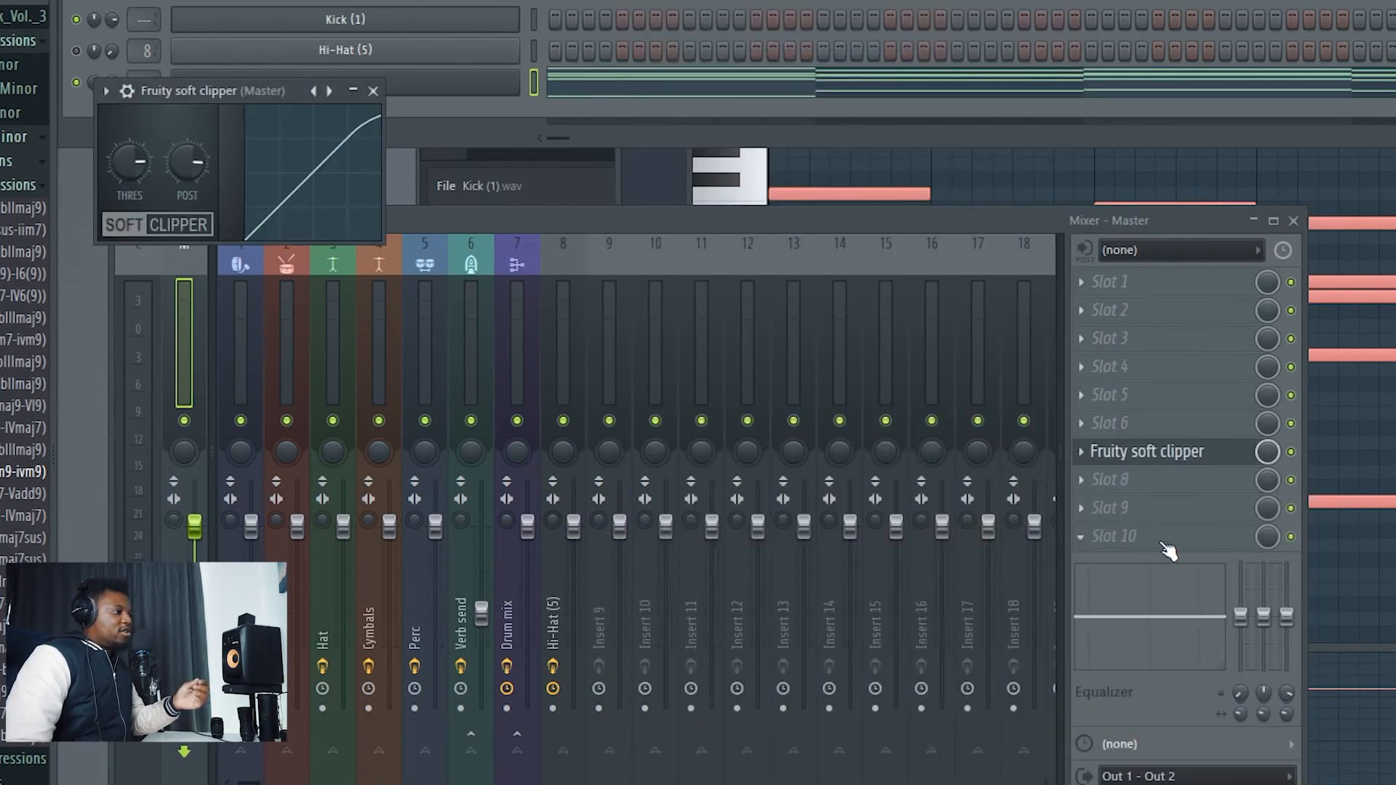
pyautogui.moveTo(1137, 469); pyautogui.dragTo(1154, 545)
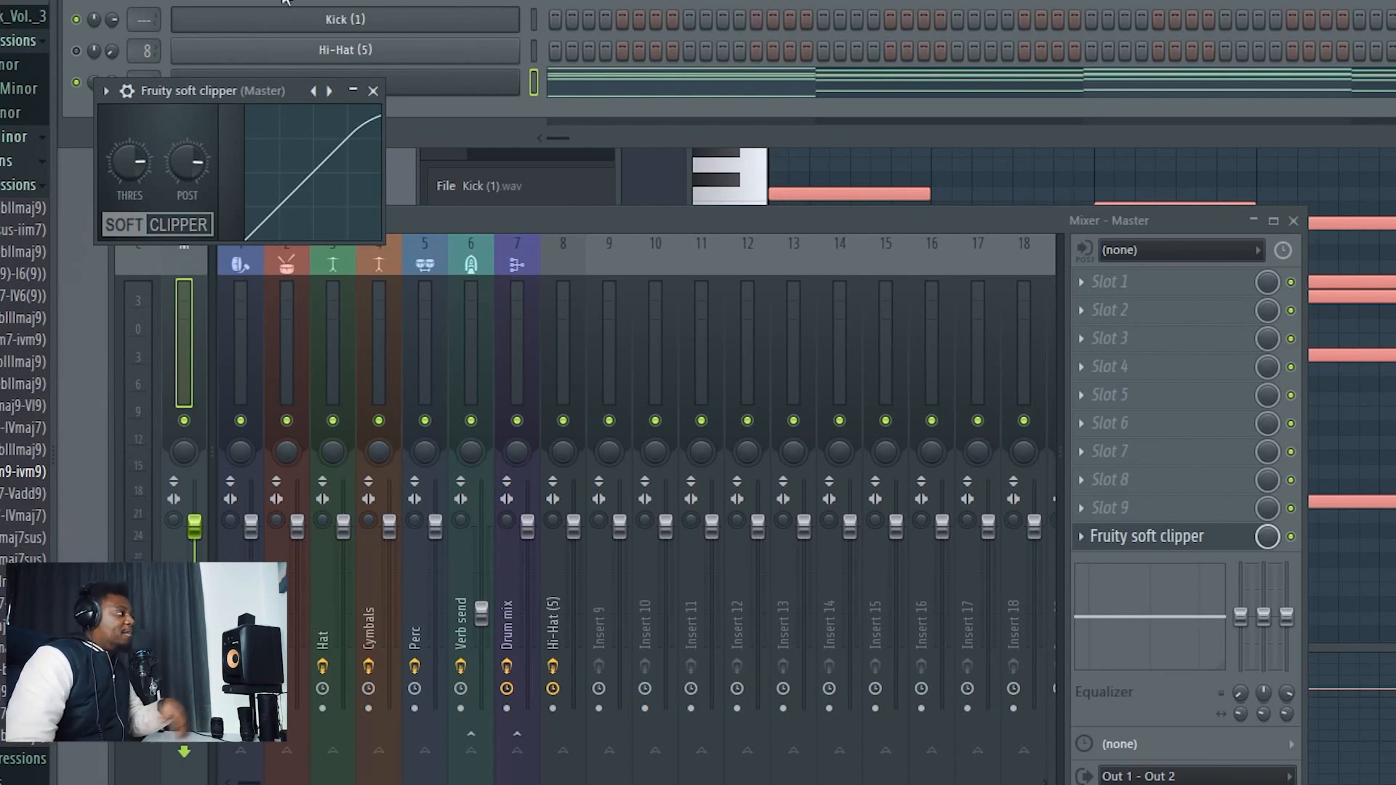
# Play the pattern, raise the Kick (1) channel's volume, and stop playback.
pyautogui.press('space')
pyautogui.moveTo(111, 21); pyautogui.dragTo(111, 1)
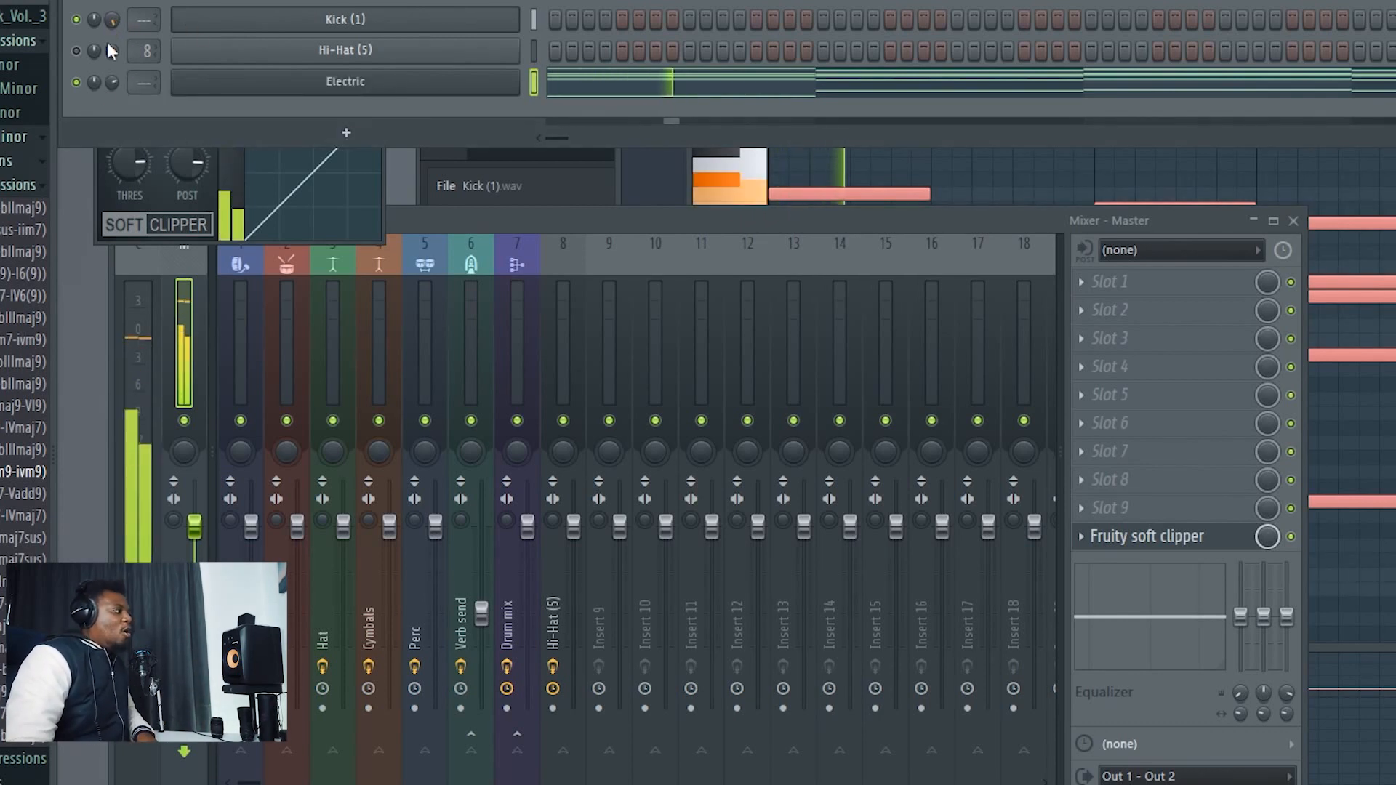
pyautogui.press('space')
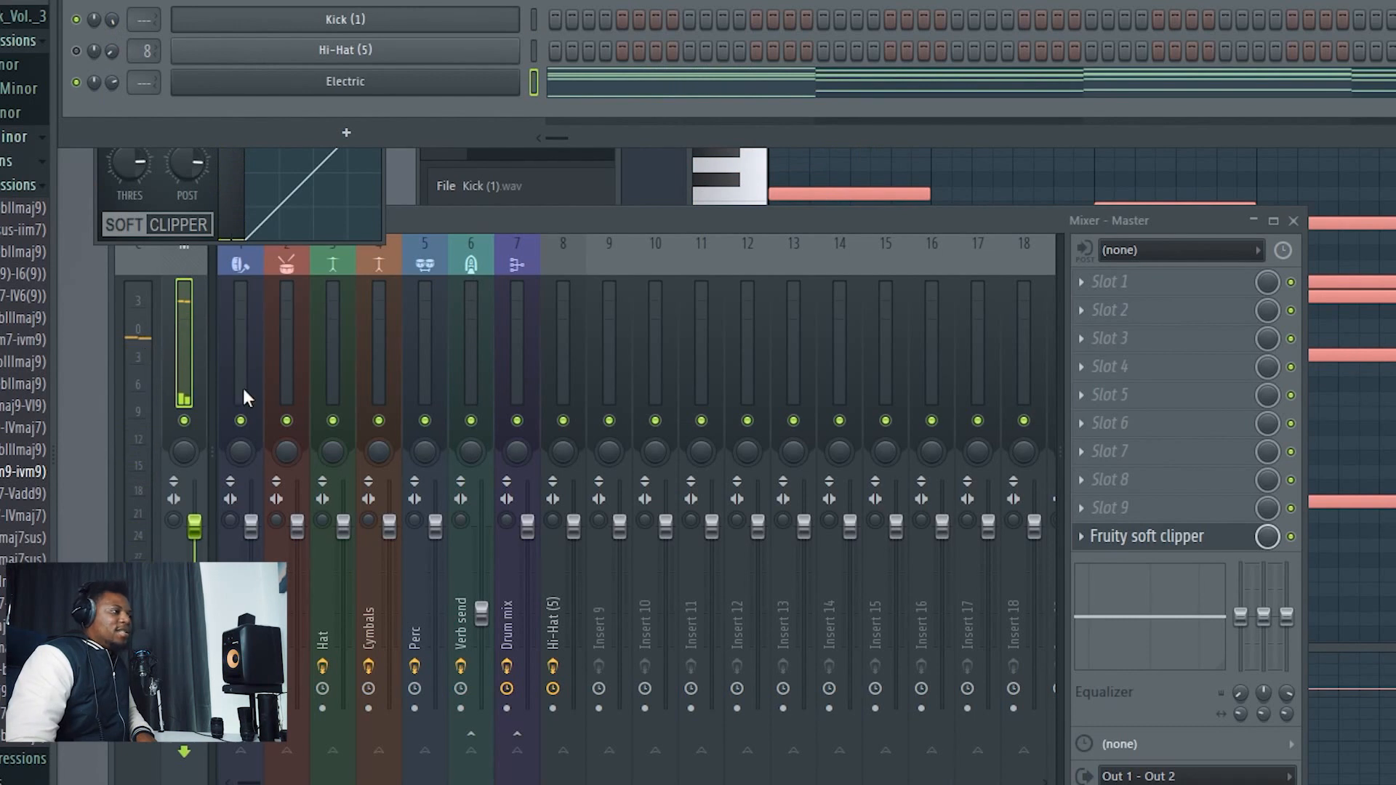
# Reopen the Master track's Fruity soft clipper and move its window aside to view its default settings.
pyautogui.click(1178, 538)
pyautogui.click(1178, 540)
pyautogui.click(1179, 541)
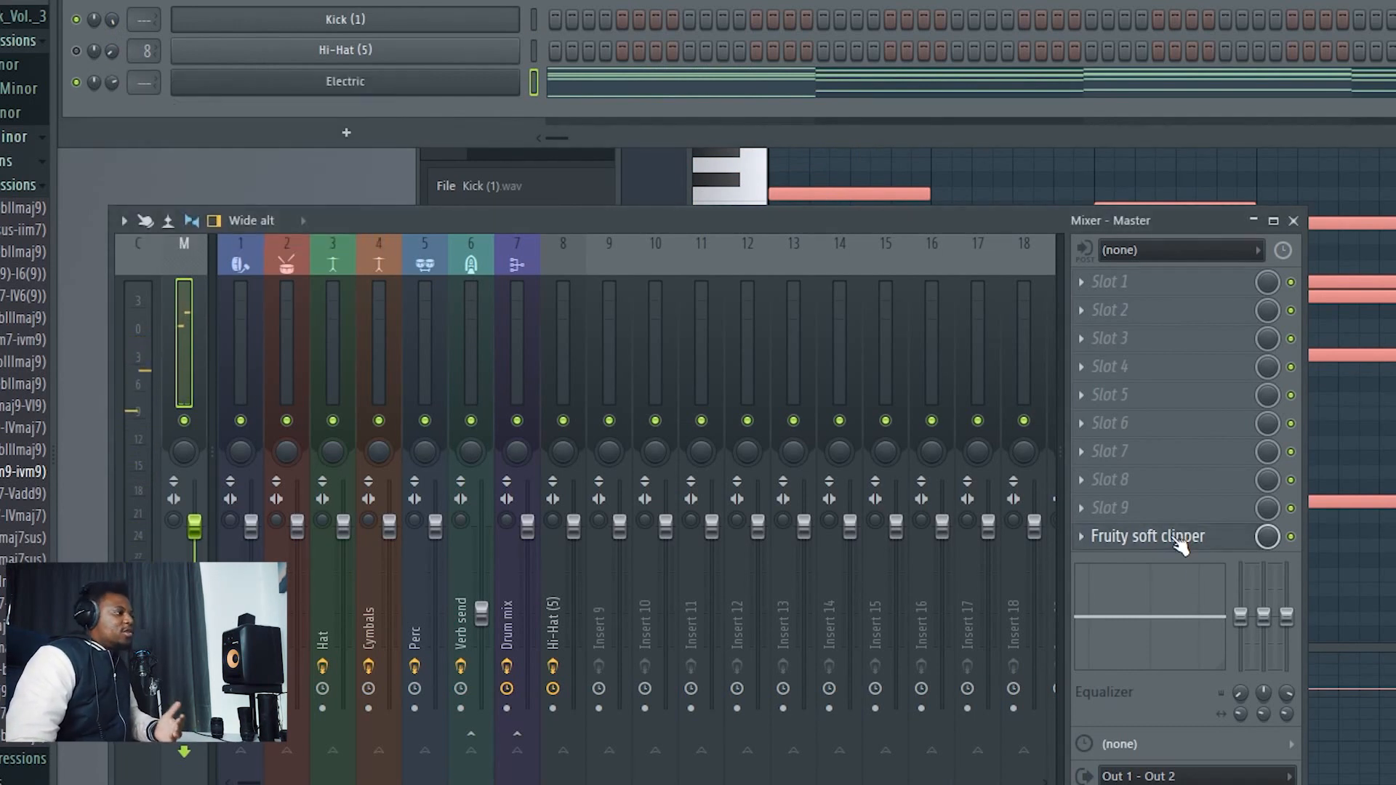
pyautogui.click(1177, 539)
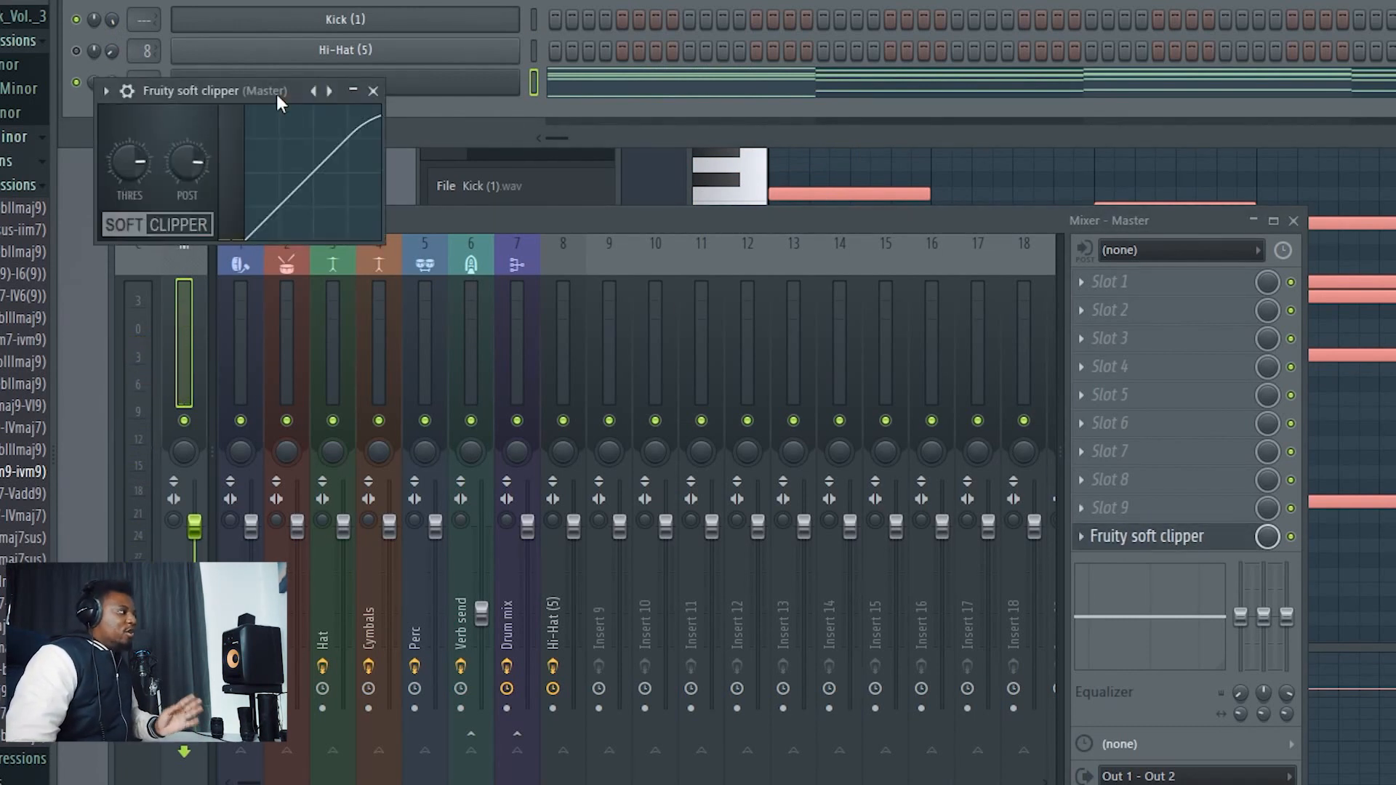
pyautogui.moveTo(276, 93); pyautogui.dragTo(386, 94)
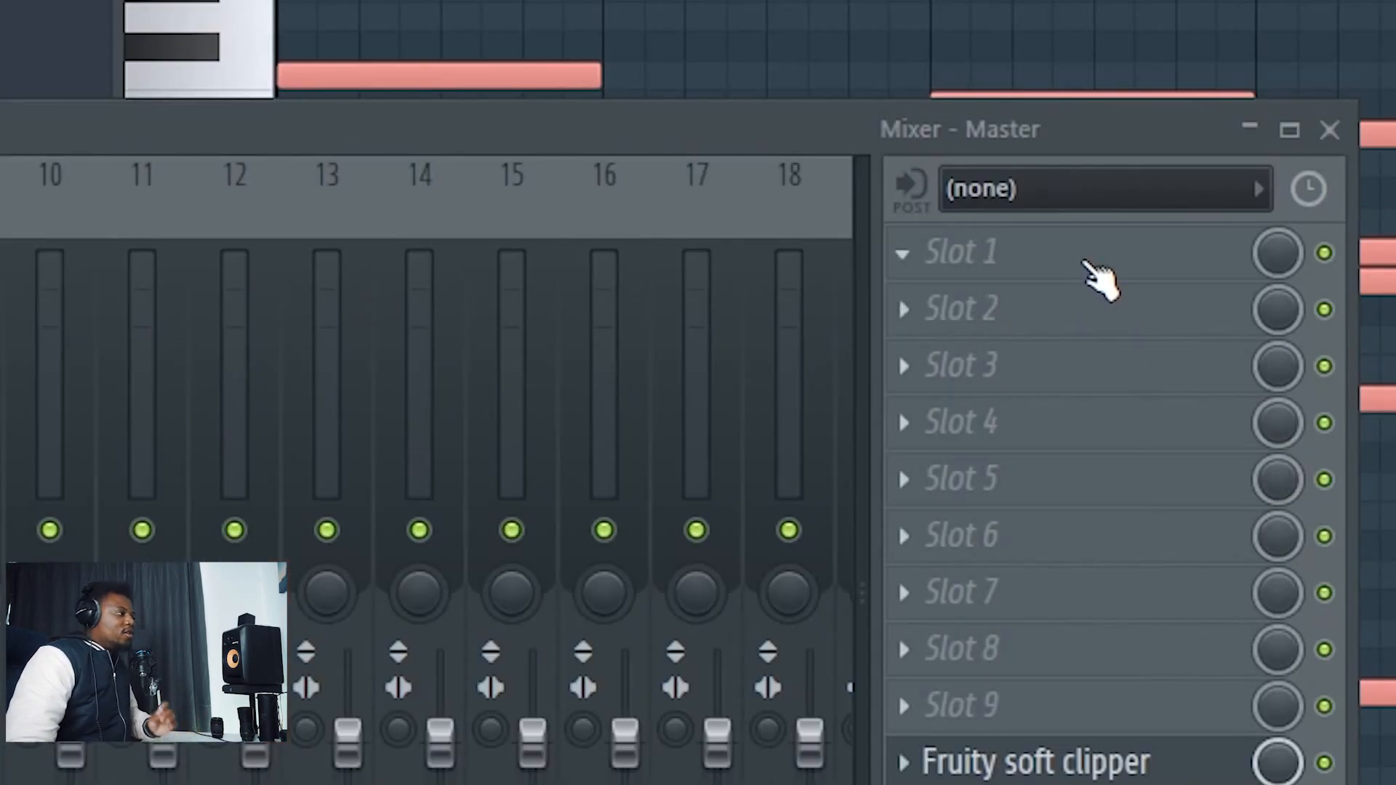
# Add Fruity Parametric EQ 2 to the Master track's Slot 1, apply the 20Hz + 18kHz cut preset, and move its window clear of the effect slots.
pyautogui.click(1065, 270)
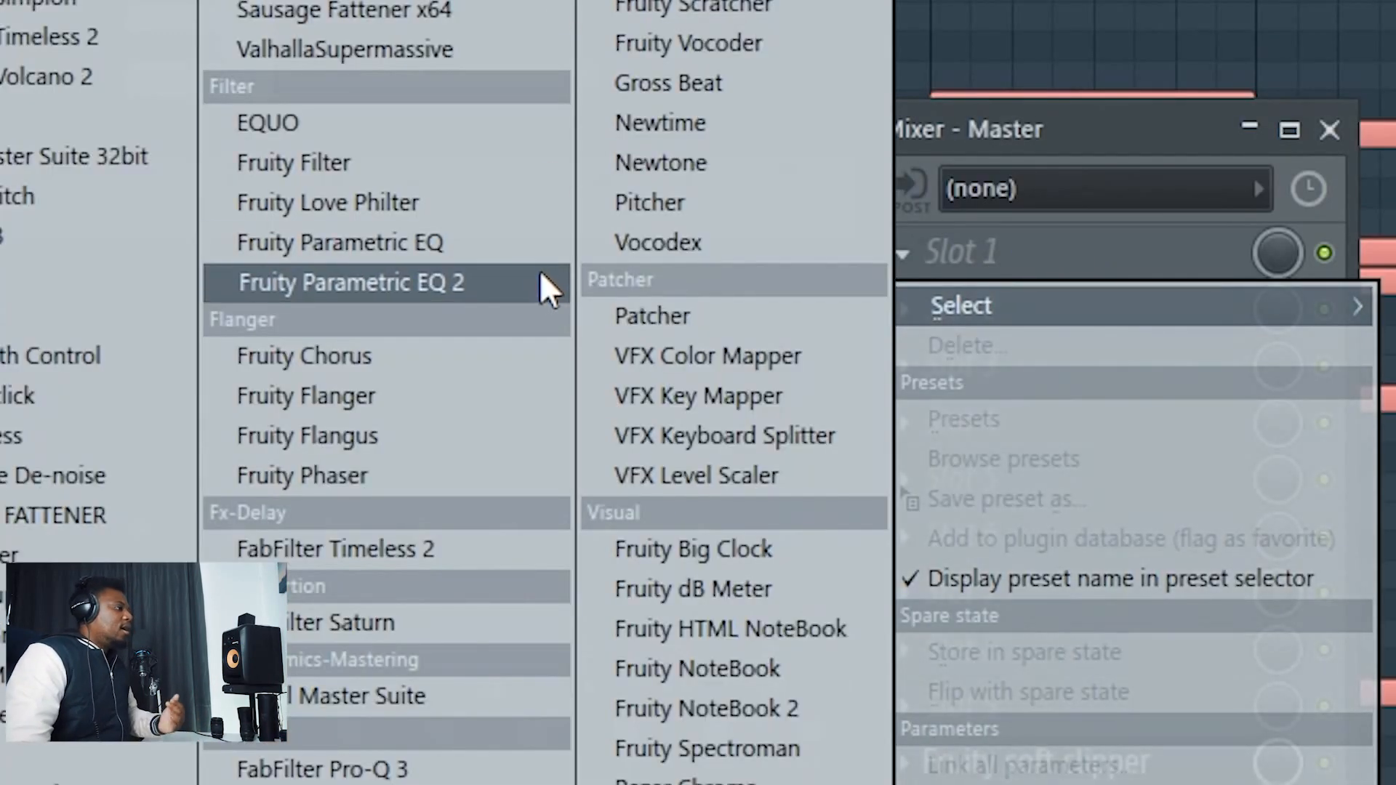
pyautogui.click(517, 291)
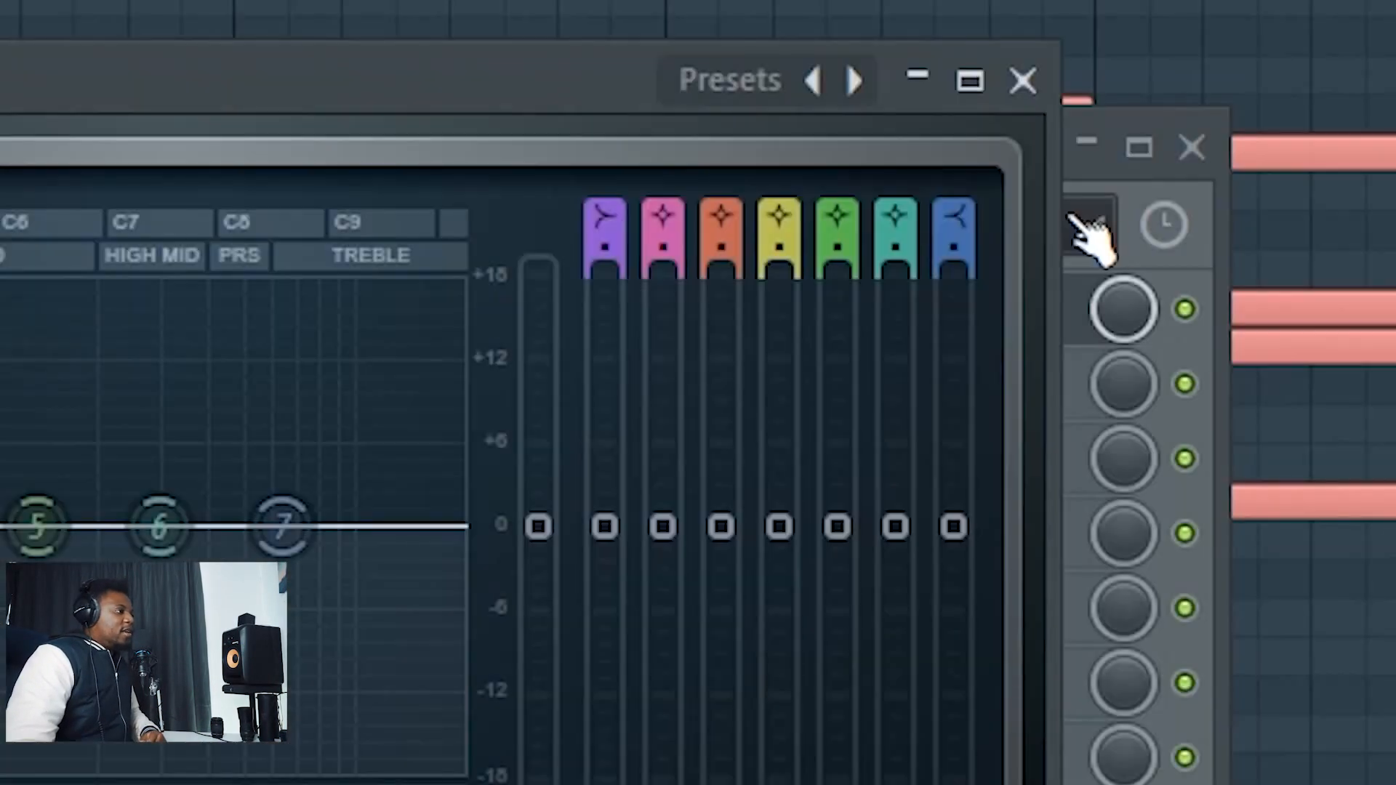
pyautogui.click(854, 80)
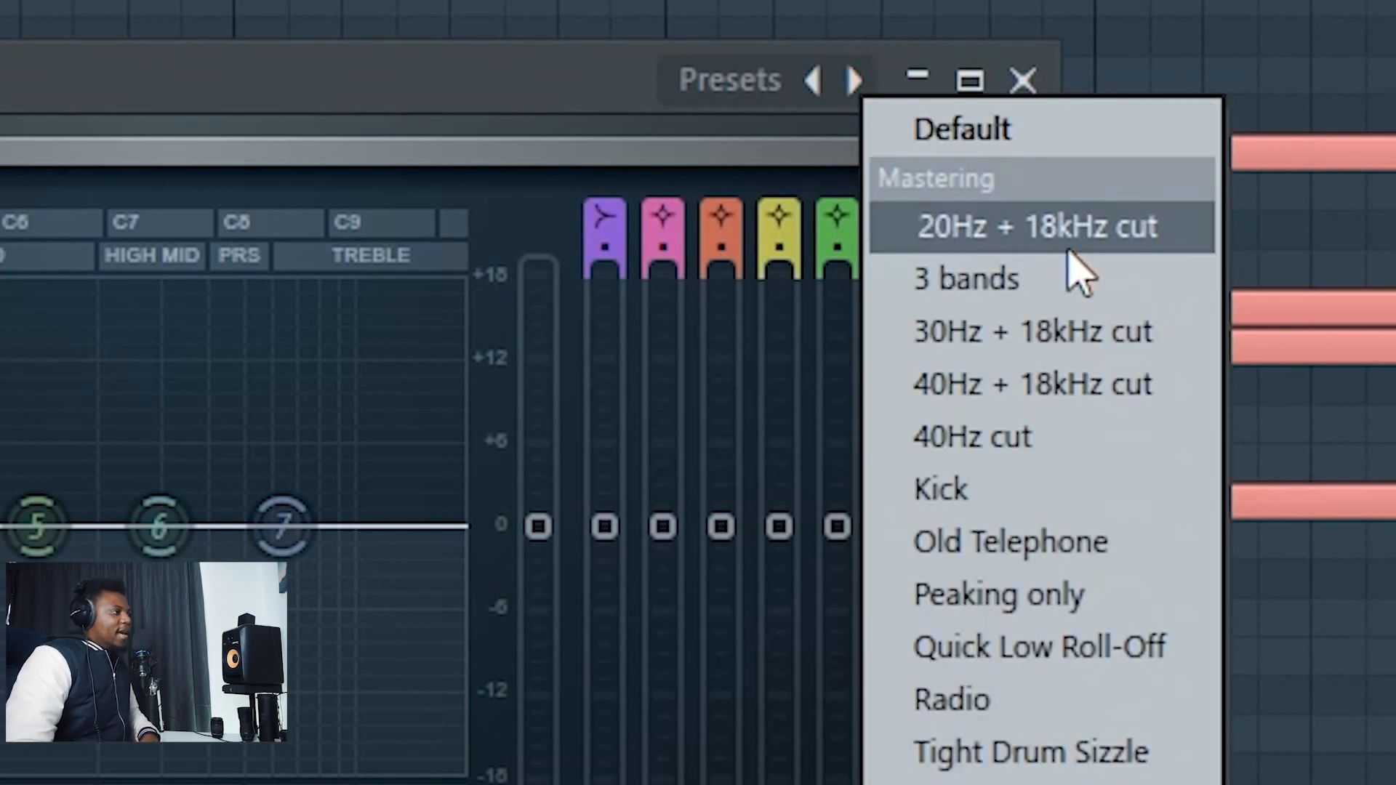
pyautogui.click(1110, 240)
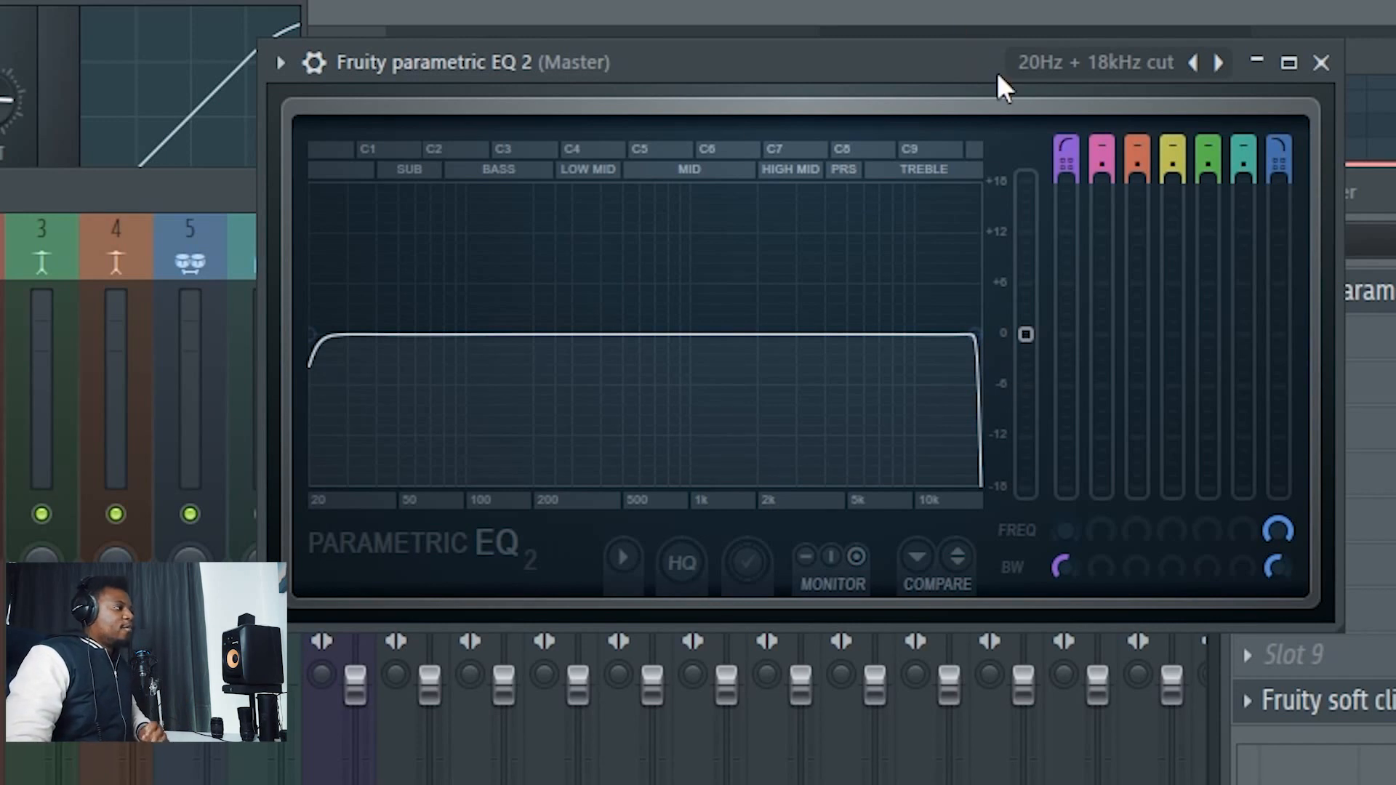
pyautogui.moveTo(945, 57); pyautogui.dragTo(891, 100)
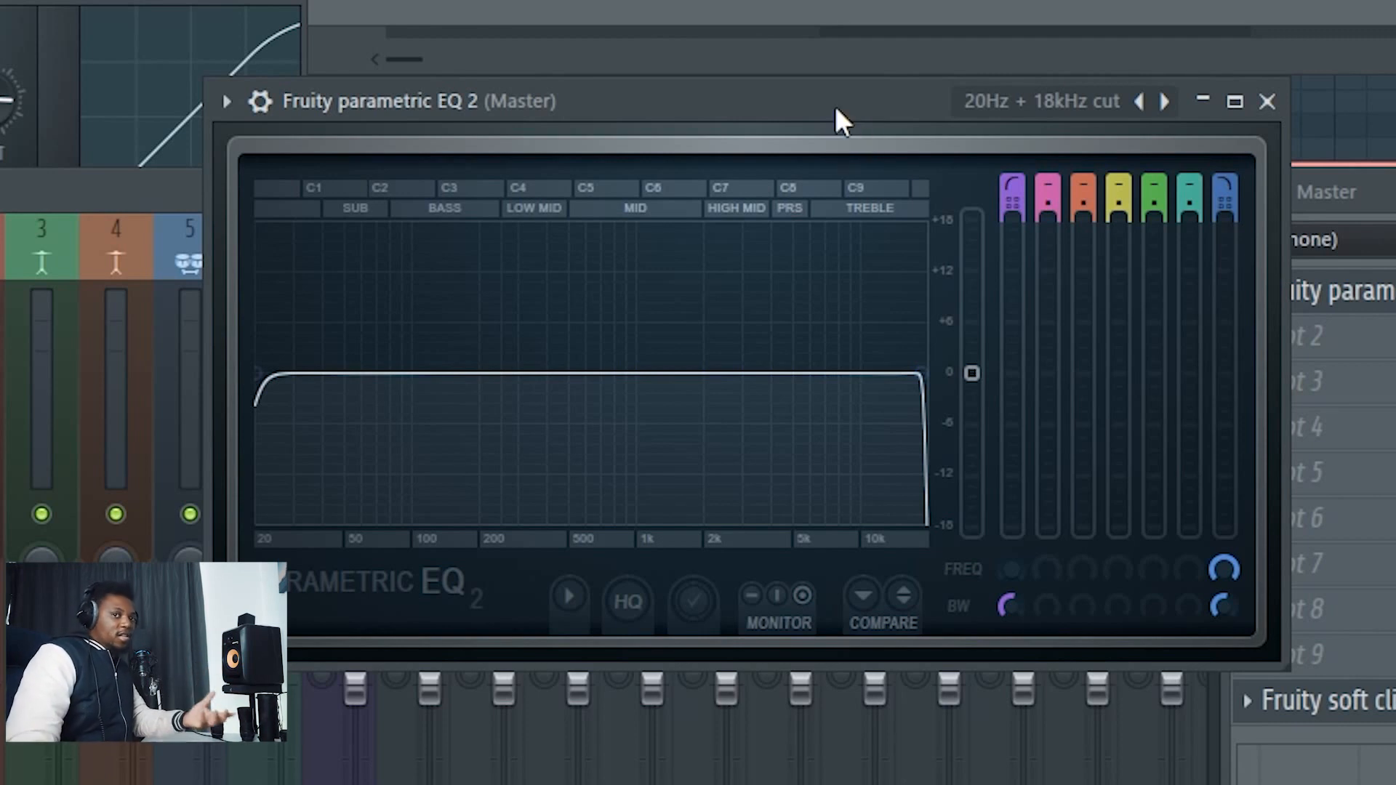
pyautogui.moveTo(834, 107); pyautogui.dragTo(737, 125)
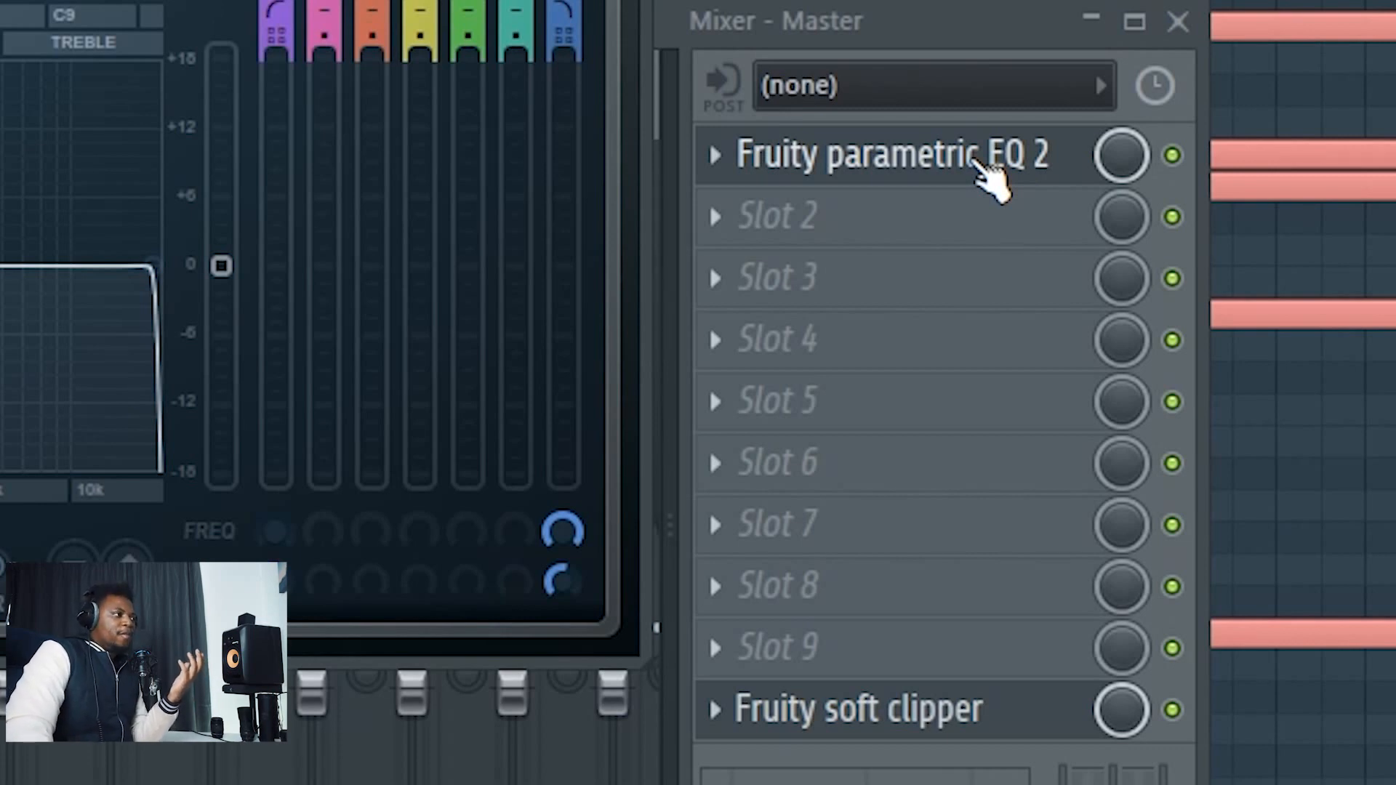
pyautogui.click(975, 163)
pyautogui.click(975, 163)
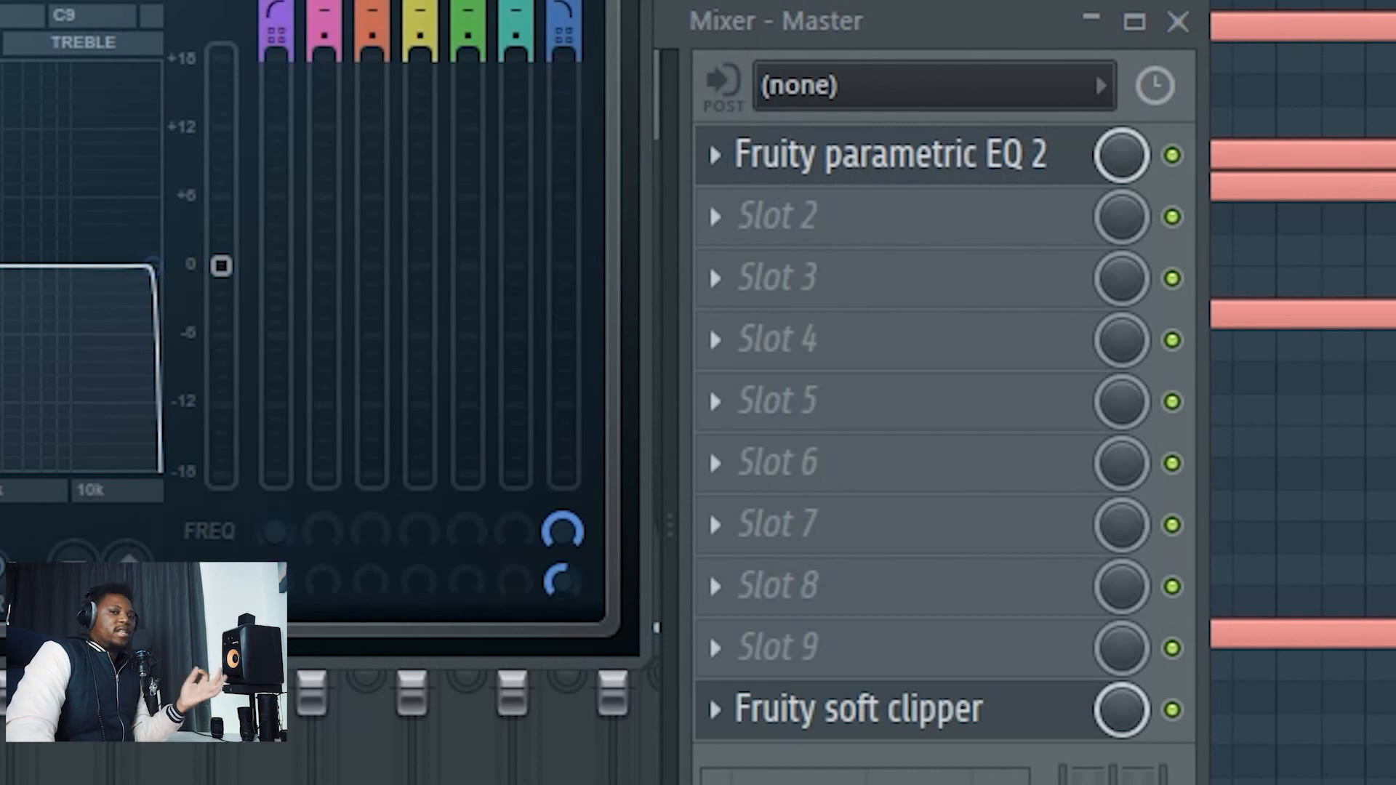